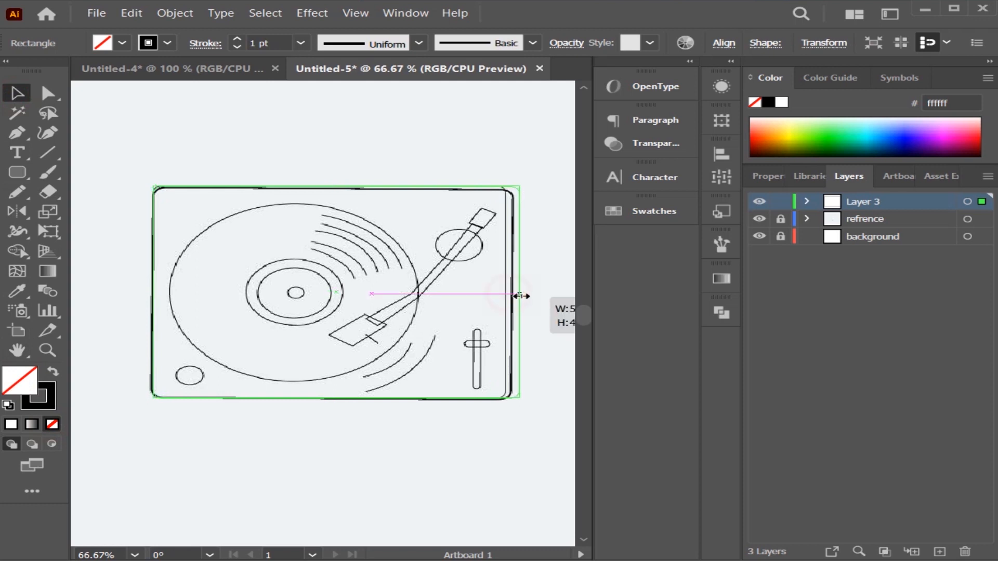
# Fit the rounded rectangle to the sketched turntable body and set its stroke weight to 5 pt.
pyautogui.moveTo(333, 187); pyautogui.dragTo(333, 186)
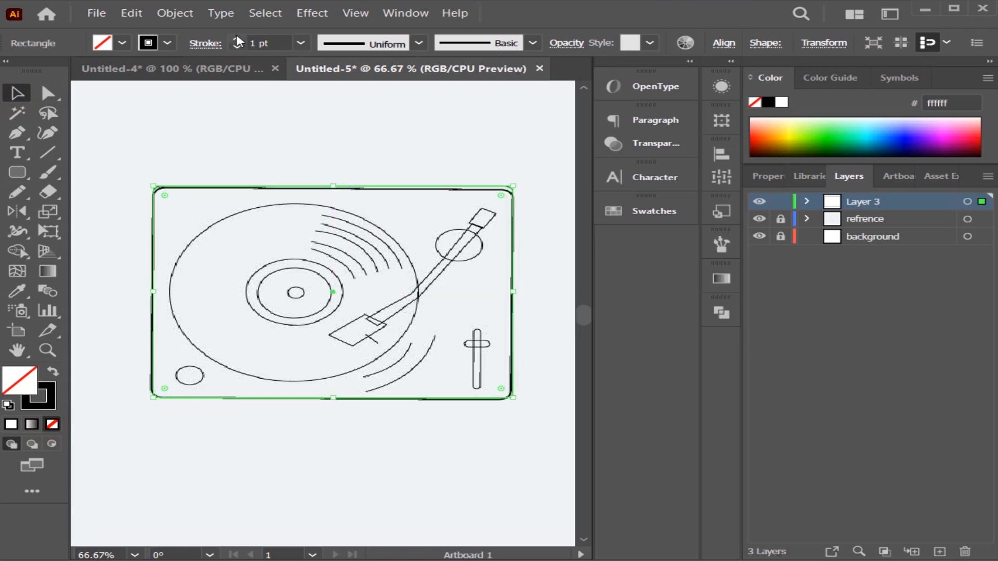
pyautogui.click(237, 39)
pyautogui.click(238, 40)
pyautogui.click(237, 40)
pyautogui.click(283, 132)
pyautogui.click(327, 188)
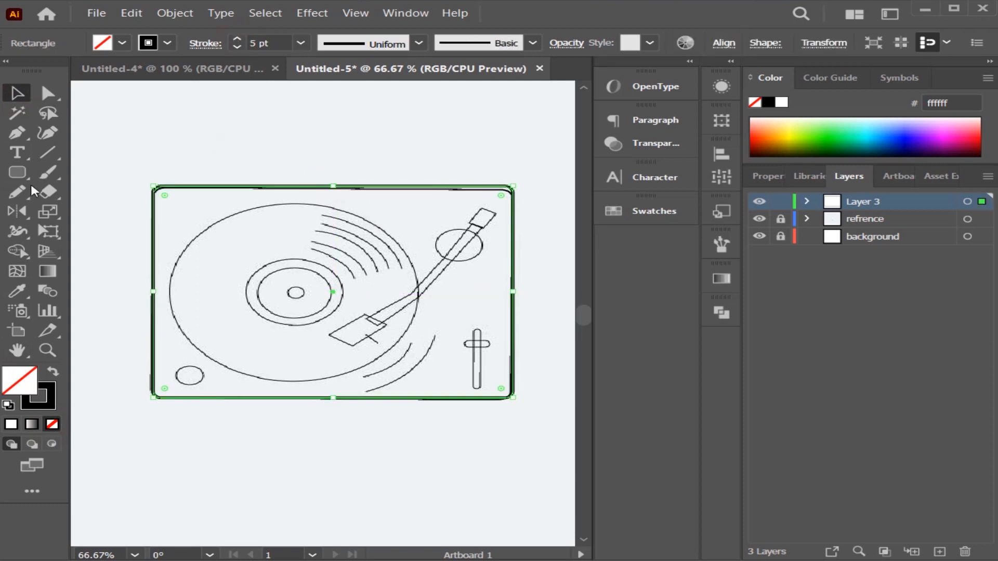
# Draw an ellipse over the sketched record's outer edge and match its width to the sketch.
pyautogui.moveTo(20, 173)
pyautogui.mouseDown()
pyautogui.moveTo(97, 174)
pyautogui.moveTo(104, 211)
pyautogui.mouseUp()
pyautogui.moveTo(166, 237); pyautogui.dragTo(420, 397)
pyautogui.moveTo(289, 316); pyautogui.dragTo(291, 289)
pyautogui.moveTo(424, 378); pyautogui.dragTo(422, 368)
pyautogui.hotkey('ctrl', 'z')
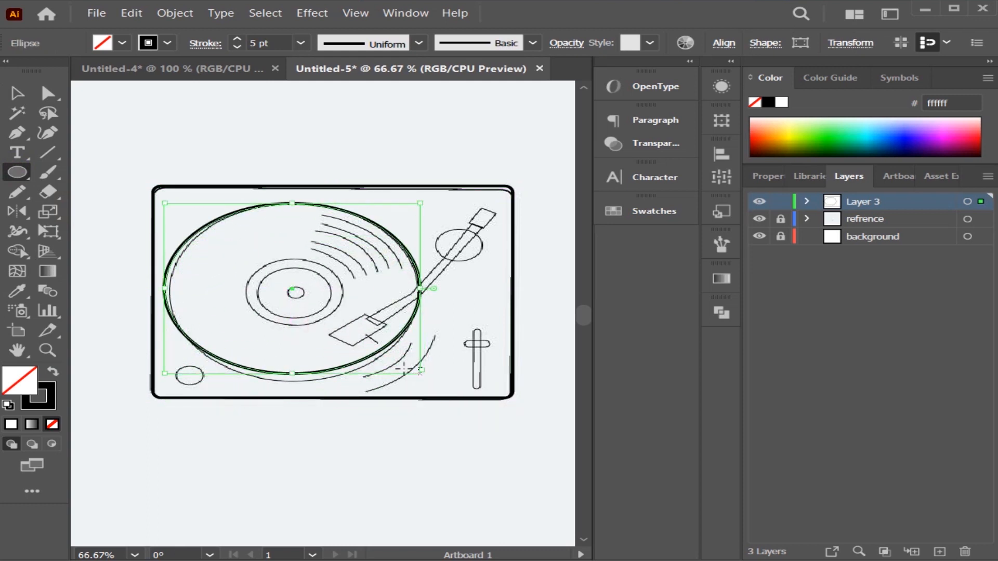
pyautogui.moveTo(164, 288); pyautogui.dragTo(170, 289)
pyautogui.moveTo(294, 375); pyautogui.dragTo(294, 383)
pyautogui.hotkey('ctrl', 'z')
pyautogui.press('v')
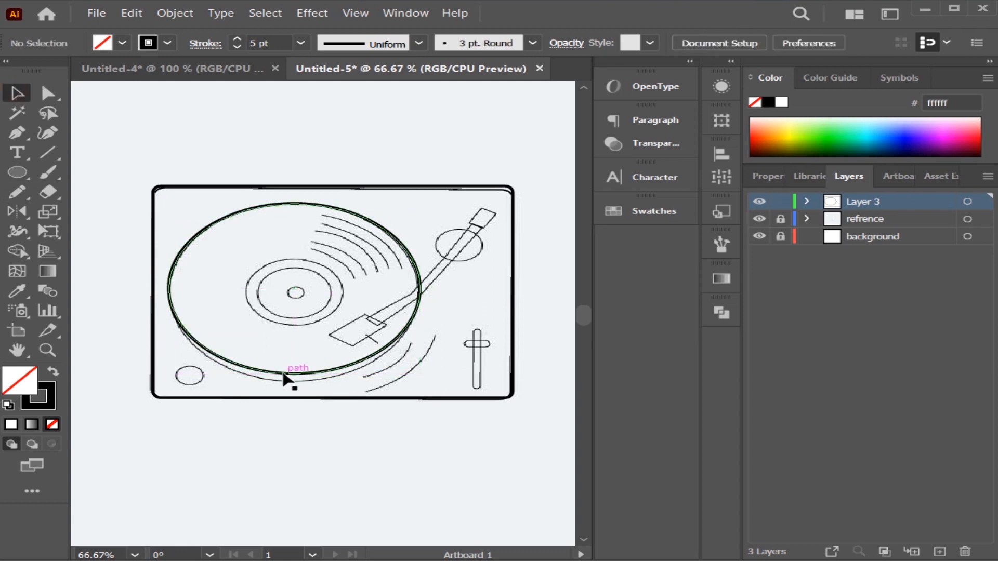
# Create a new layer, move the record ellipse into it, and lock the turntable body's layer.
pyautogui.click(806, 201)
pyautogui.click(807, 201)
pyautogui.hotkey('ctrl', 'l')
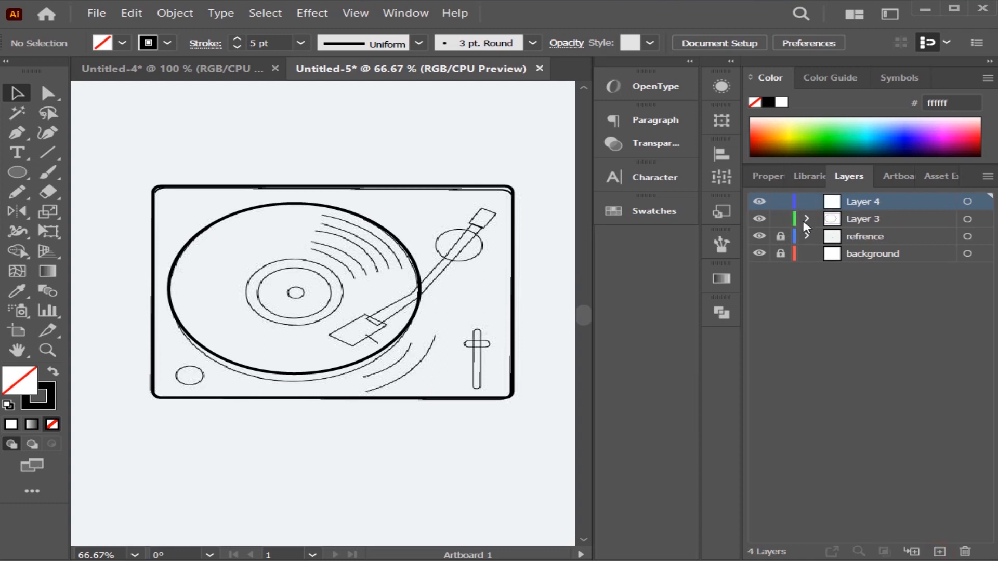
pyautogui.click(808, 218)
pyautogui.moveTo(884, 240); pyautogui.dragTo(878, 202)
pyautogui.click(806, 218)
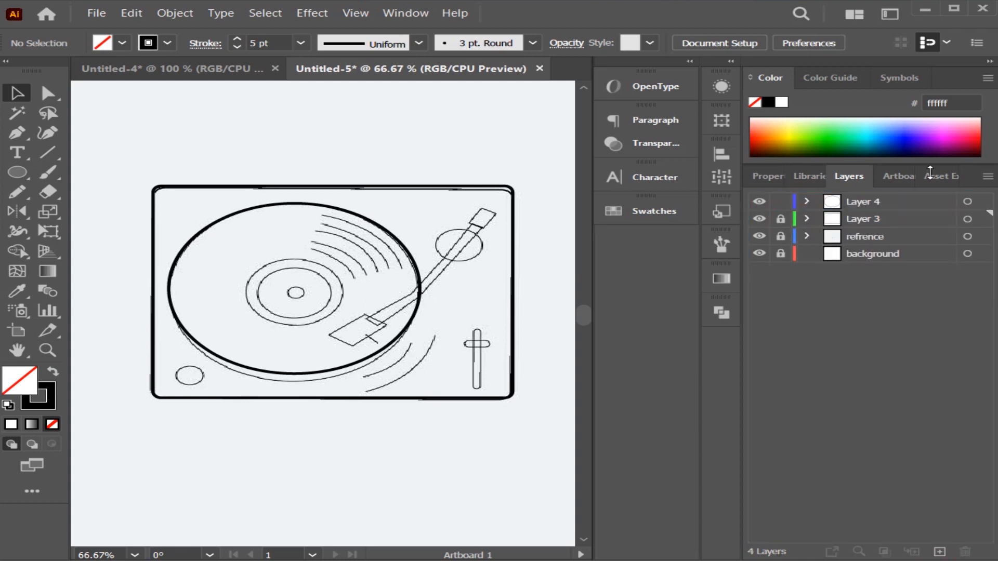
# Stretch the record ellipse vertically so its lower and upper edges match the sketch.
pyautogui.click(267, 371)
pyautogui.moveTo(292, 373); pyautogui.dragTo(293, 379)
pyautogui.moveTo(295, 209); pyautogui.dragTo(296, 203)
pyautogui.click(327, 127)
# On a new layer, draw an ellipse over the outer ring of the record label and fit it to the sketch.
pyautogui.click(938, 552)
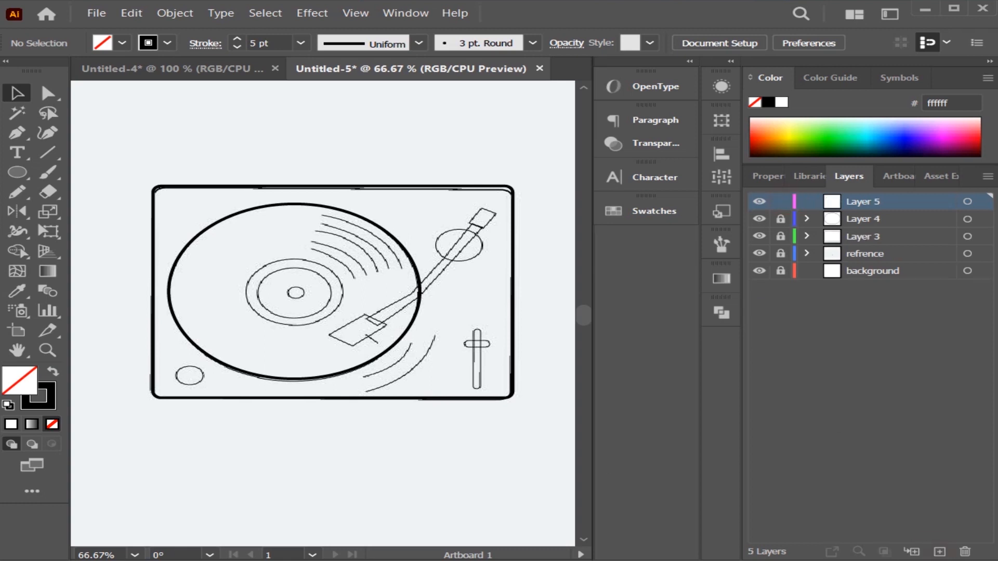
pyautogui.moveTo(254, 267); pyautogui.dragTo(343, 326)
pyautogui.moveTo(300, 286); pyautogui.dragTo(286, 290)
pyautogui.moveTo(337, 324); pyautogui.dragTo(346, 323)
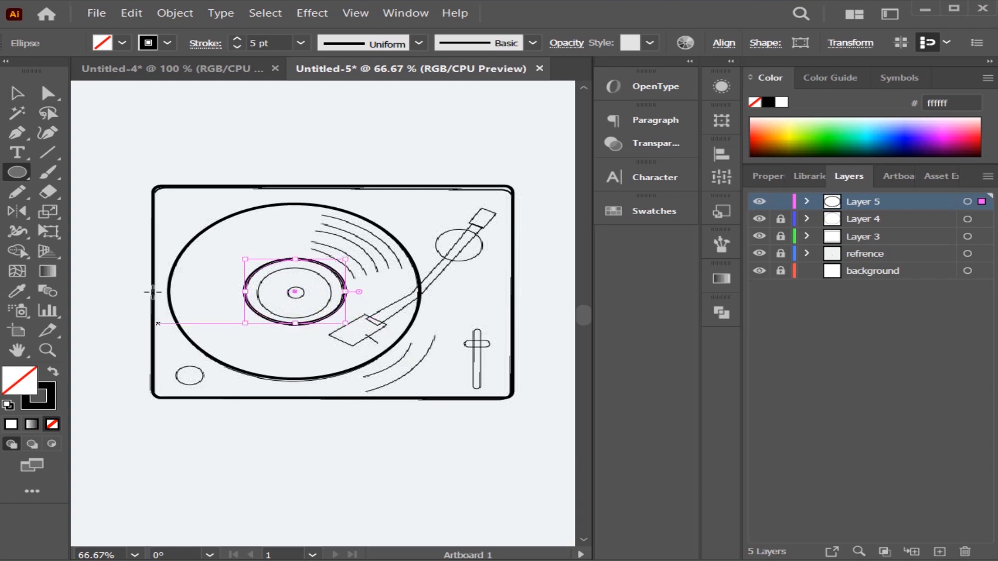
pyautogui.click(15, 95)
pyautogui.click(252, 267)
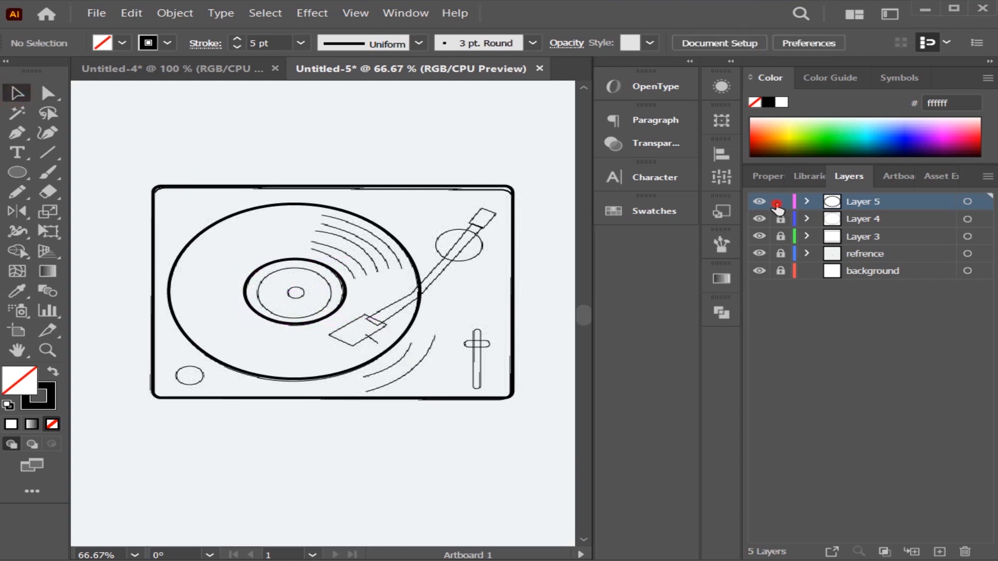
# Lock the outer ring's layer and draw the label's inner ring as an ellipse on a new layer.
pyautogui.click(778, 206)
pyautogui.click(938, 551)
pyautogui.moveTo(261, 280); pyautogui.dragTo(333, 318)
pyautogui.moveTo(297, 282); pyautogui.dragTo(295, 268)
pyautogui.click(20, 93)
pyautogui.click(229, 303)
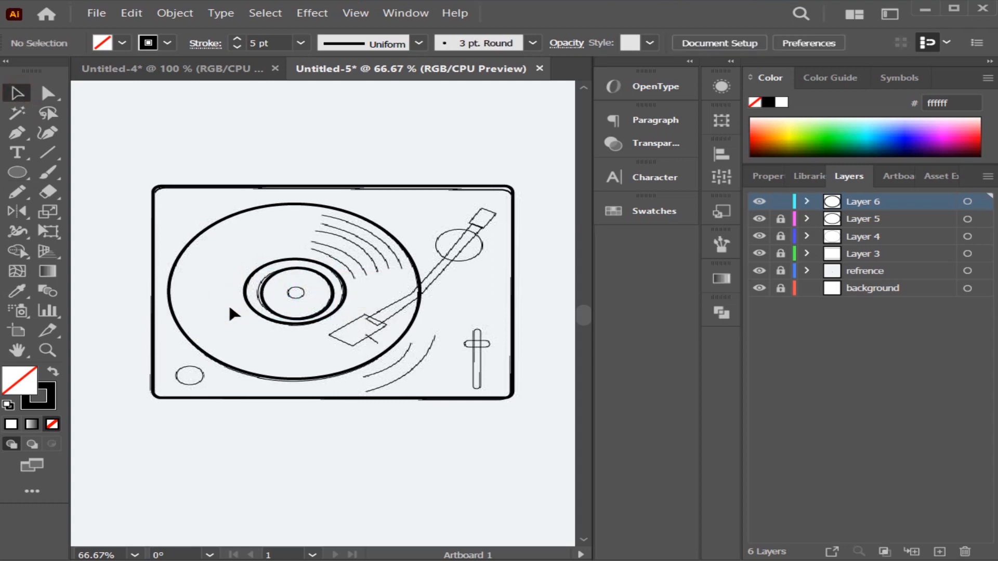
# Align the label's inner and outer ring ellipses on a common centre.
pyautogui.moveTo(357, 347); pyautogui.dragTo(360, 349)
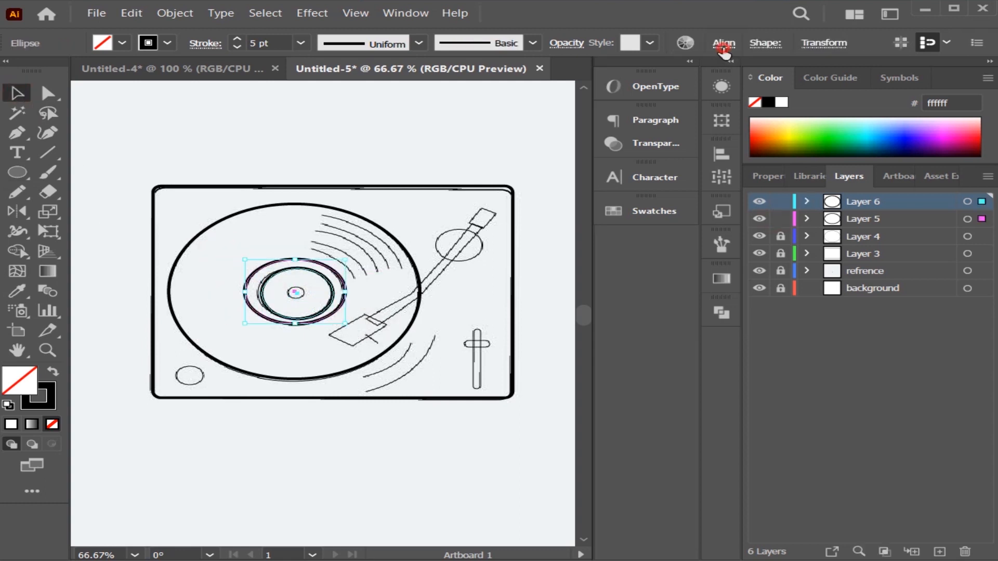
pyautogui.click(724, 43)
pyautogui.click(544, 90)
pyautogui.click(680, 90)
pyautogui.click(357, 108)
pyautogui.click(358, 119)
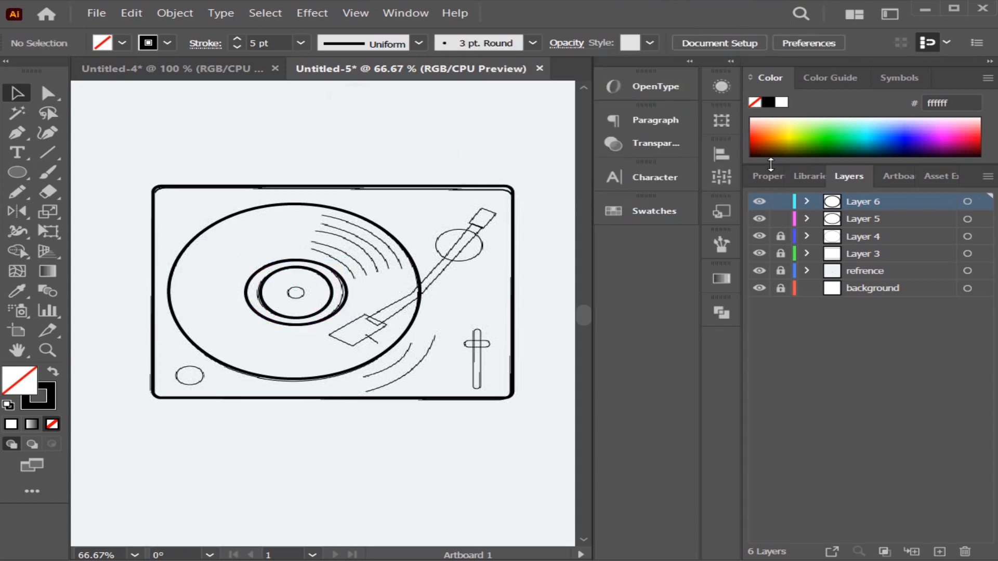
# Lock both ring layers and draw the knob at the body's lower-left corner as an ellipse about 48 × 39 px on a new layer.
pyautogui.click(781, 202)
pyautogui.click(939, 552)
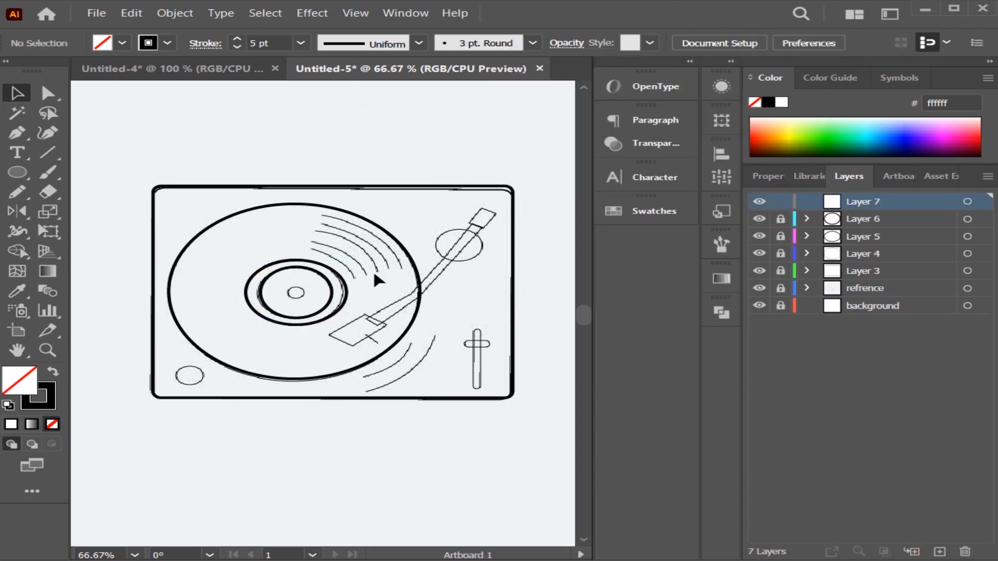
pyautogui.moveTo(175, 367); pyautogui.dragTo(207, 386)
pyautogui.click(201, 401)
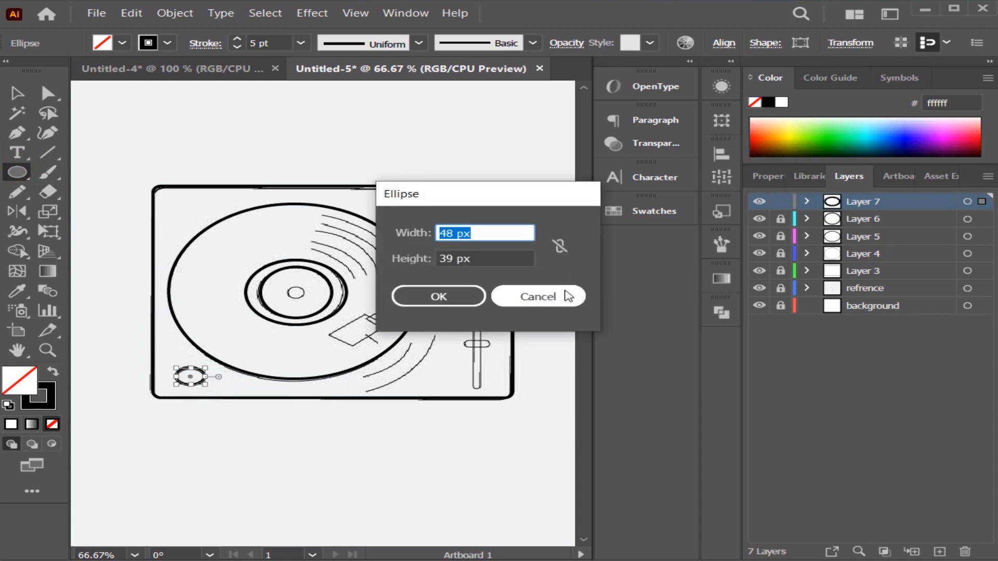
pyautogui.click(566, 293)
pyautogui.keyDown('ctrl'); pyautogui.click(337, 142); pyautogui.keyUp('ctrl')
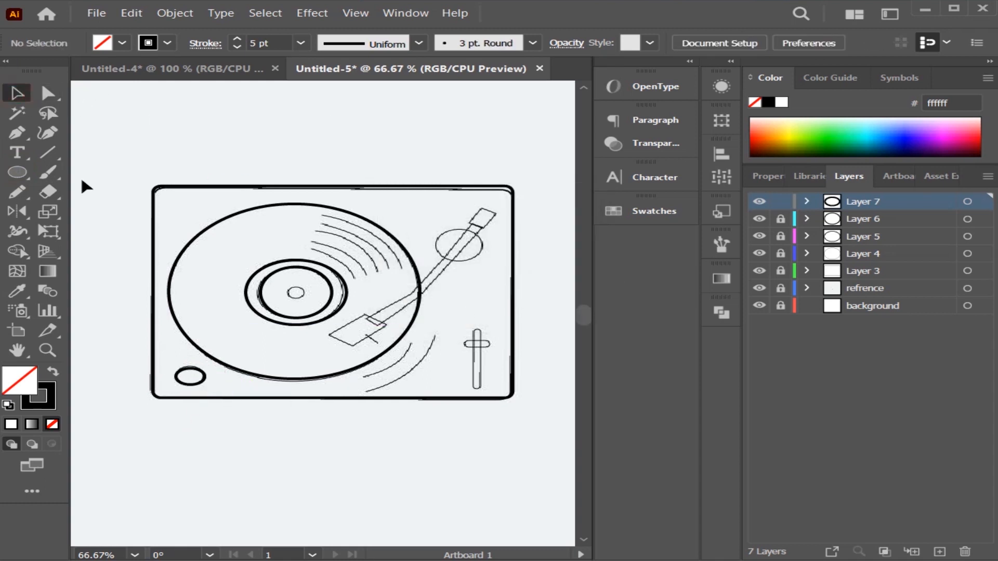
# Add a new layer and draw an ellipse over the sketched tonearm pivot near the body's upper-right corner.
pyautogui.click(939, 551)
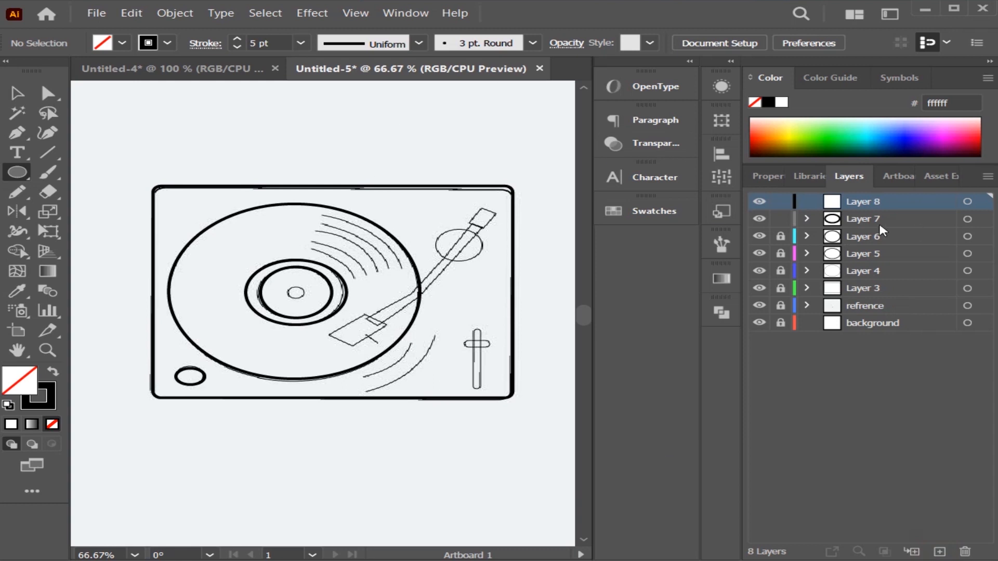
pyautogui.moveTo(429, 229)
pyautogui.mouseDown()
pyautogui.moveTo(485, 267)
pyautogui.moveTo(434, 266)
pyautogui.mouseUp()
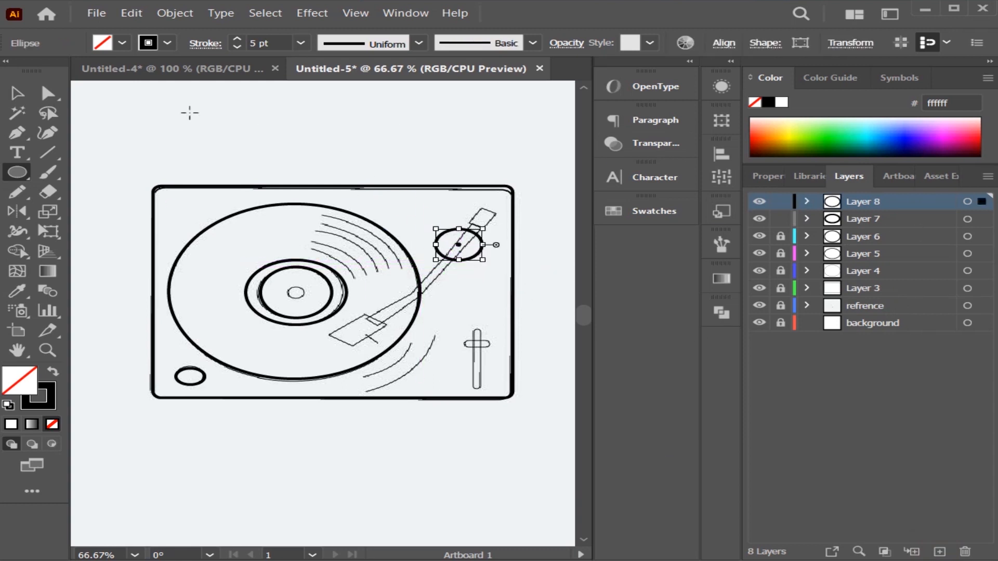
pyautogui.press('v')
pyautogui.click(283, 129)
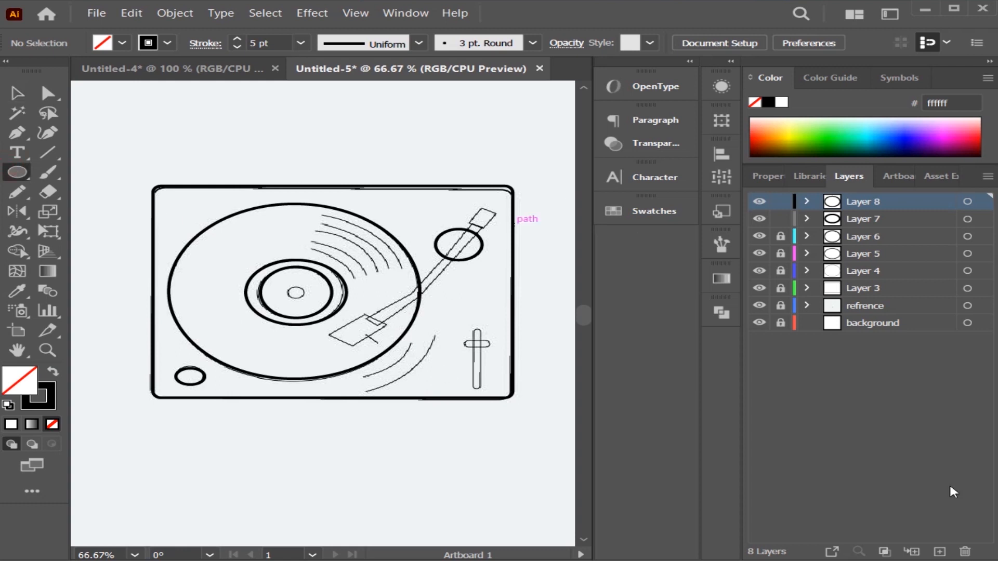
# Add a new layer and draw a small ellipse over the spindle hole at the record's centre.
pyautogui.click(939, 551)
pyautogui.moveTo(295, 292); pyautogui.dragTo(306, 300)
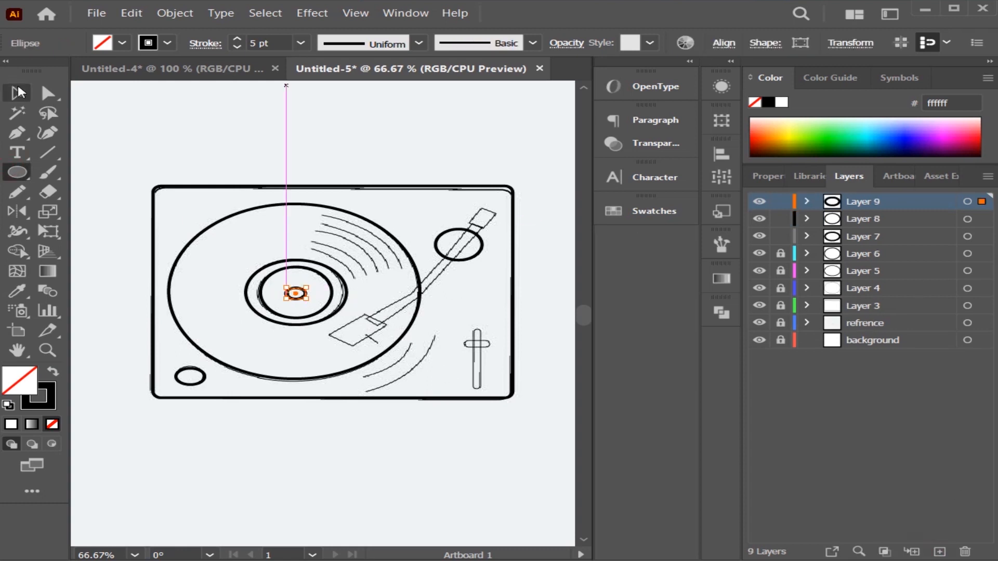
pyautogui.click(17, 93)
pyautogui.click(260, 140)
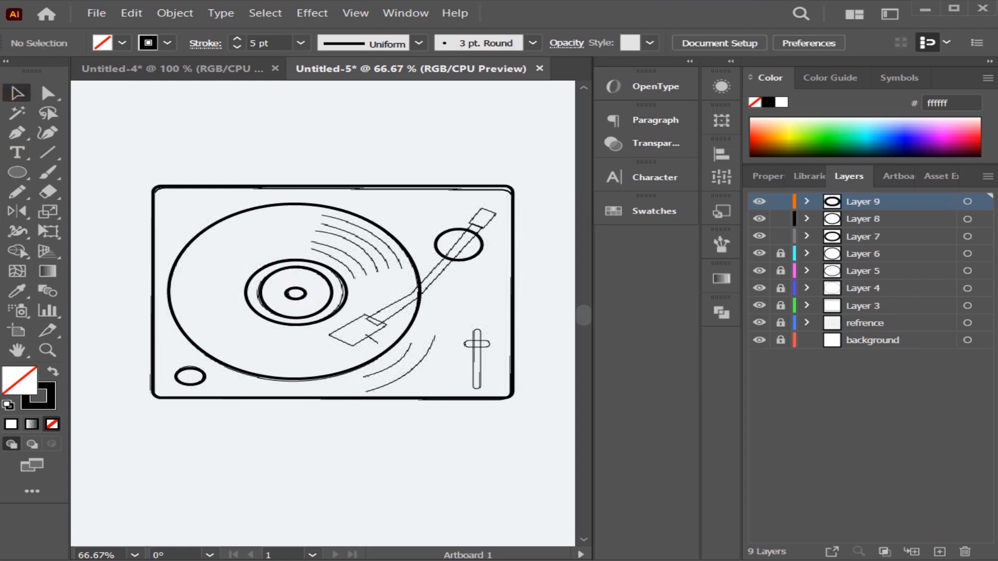
# Create a new layer for the record's groove arcs, discarding the path point started on the spindle layer.
pyautogui.click(15, 133)
pyautogui.click(322, 215)
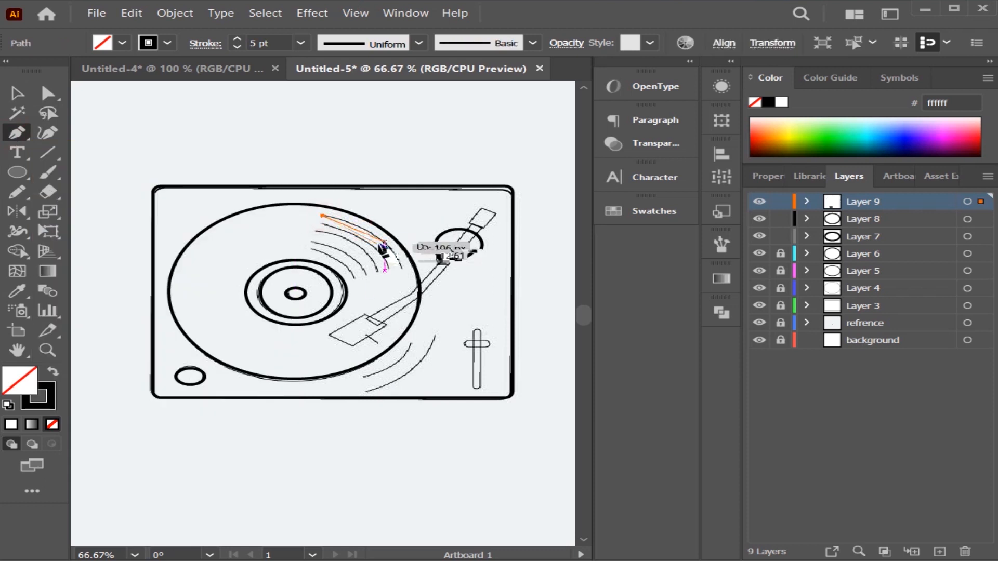
pyautogui.hotkey('ctrl', 'z')
pyautogui.click(942, 552)
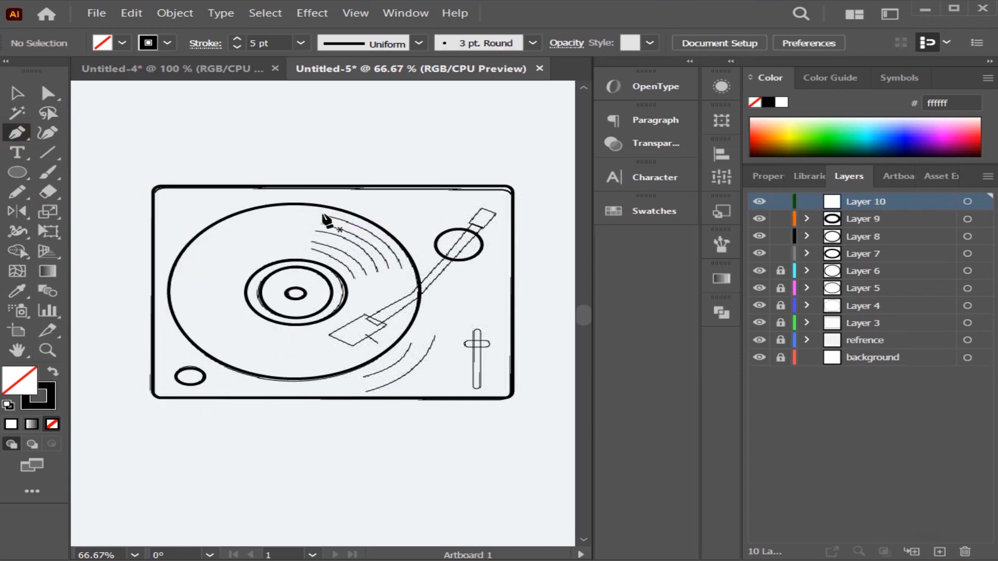
pyautogui.moveTo(400, 267); pyautogui.dragTo(392, 286)
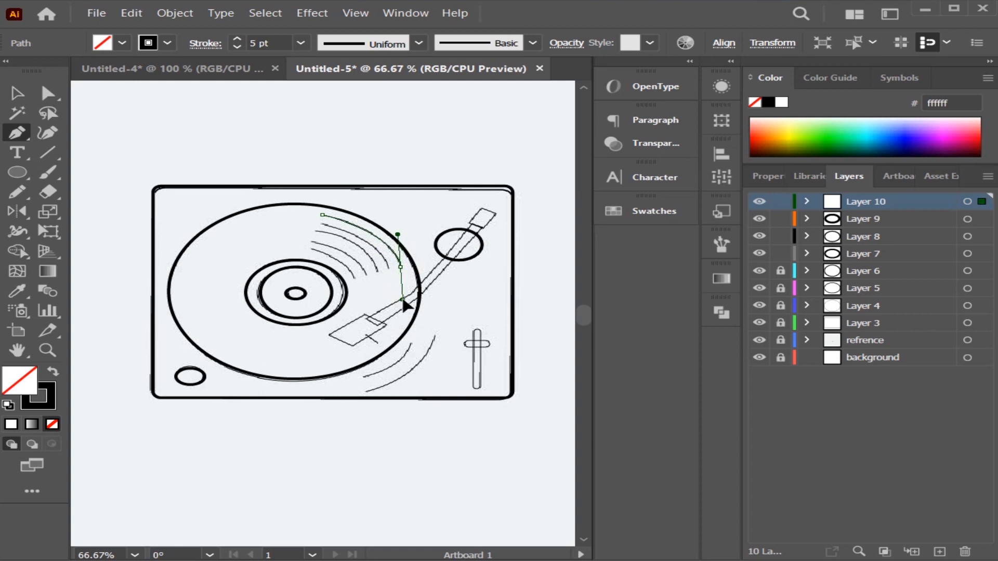
pyautogui.click(17, 93)
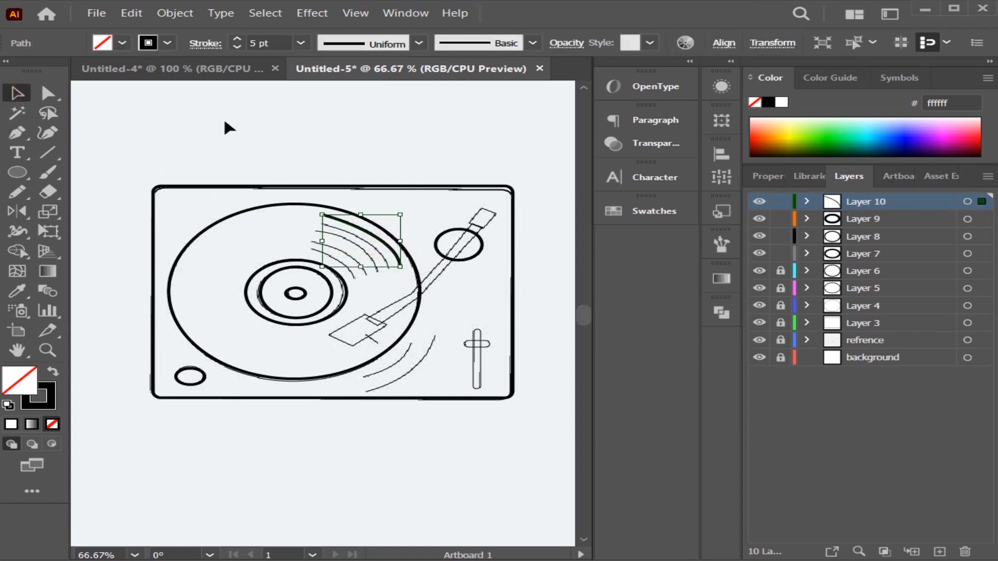
pyautogui.click(215, 43)
pyautogui.click(367, 135)
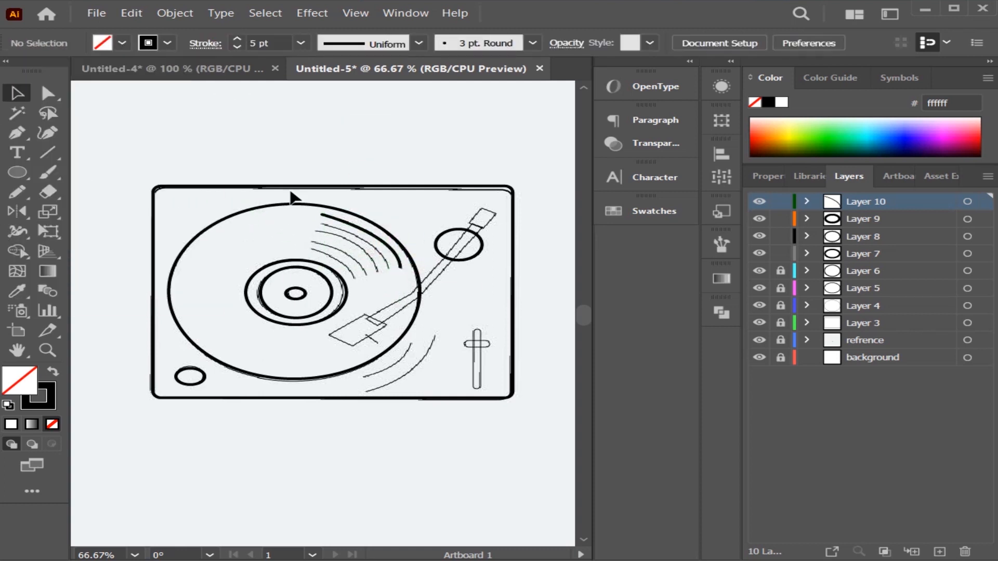
pyautogui.click(393, 255)
pyautogui.press('Delete')
# Trace the outermost groove arc in the record's upper-right area with the Pen tool and adjust its stroke options.
pyautogui.click(17, 133)
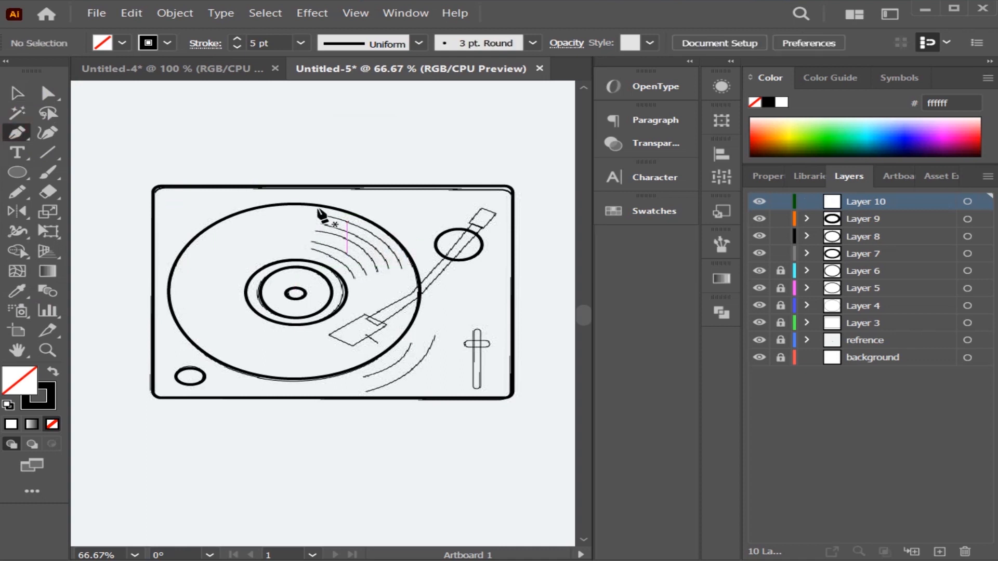
pyautogui.click(321, 216)
pyautogui.moveTo(403, 267); pyautogui.dragTo(422, 316)
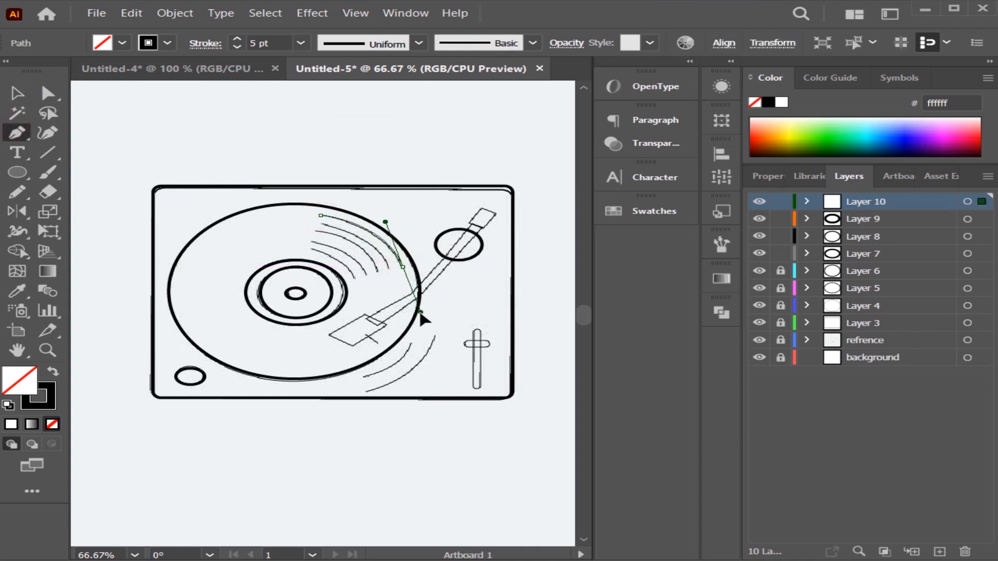
pyautogui.click(17, 93)
pyautogui.click(207, 132)
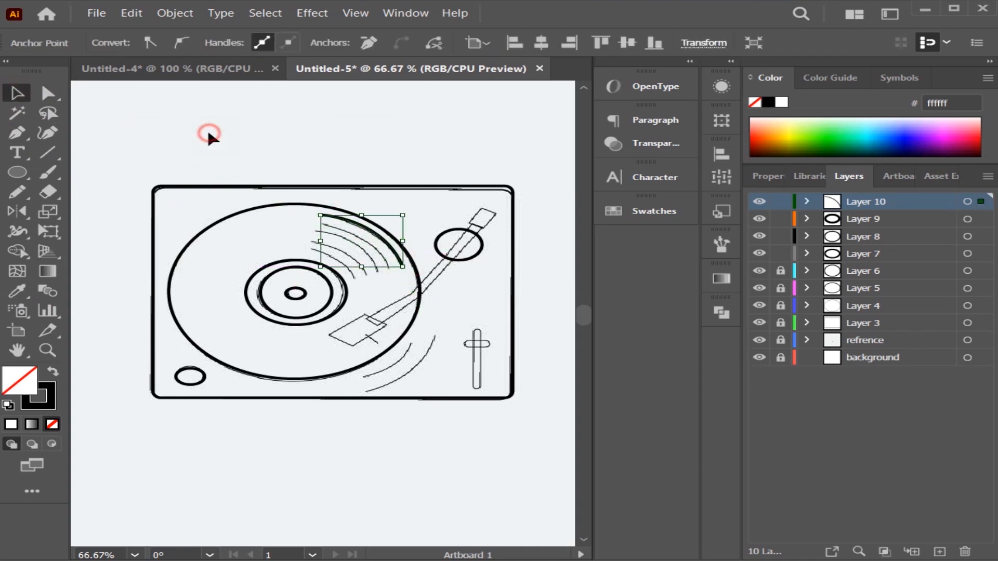
pyautogui.click(381, 238)
pyautogui.click(202, 44)
pyautogui.click(87, 84)
pyautogui.click(87, 105)
pyautogui.click(435, 258)
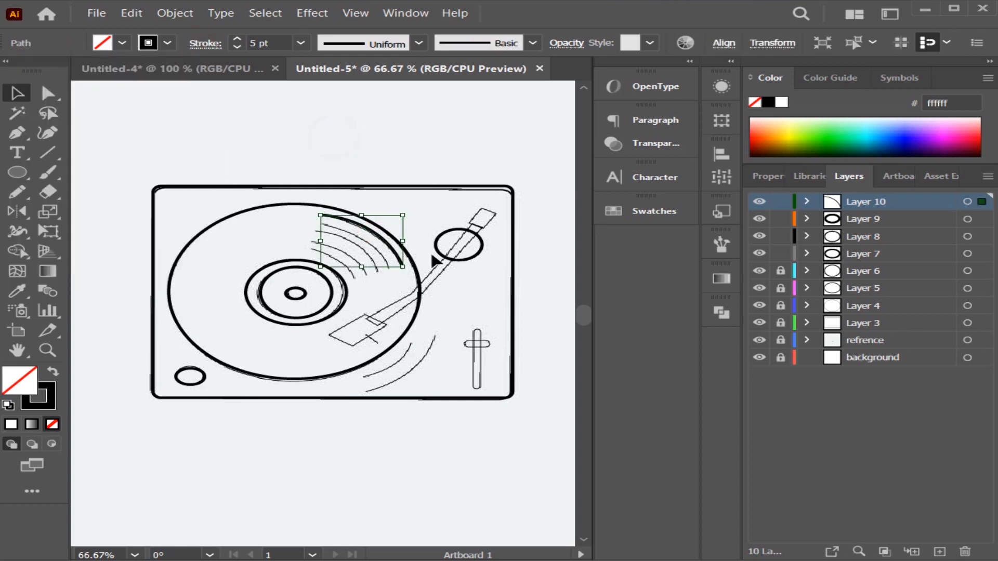
pyautogui.click(443, 156)
# Duplicate the groove arc inward three times towards the record label, giving four arcs.
pyautogui.click(381, 238)
pyautogui.moveTo(381, 238); pyautogui.dragTo(365, 253)
pyautogui.moveTo(366, 252)
pyautogui.mouseDown()
pyautogui.moveTo(351, 269)
pyautogui.moveTo(356, 258)
pyautogui.mouseUp()
pyautogui.click(362, 274)
pyautogui.click(359, 274)
pyautogui.click(211, 155)
pyautogui.click(316, 223)
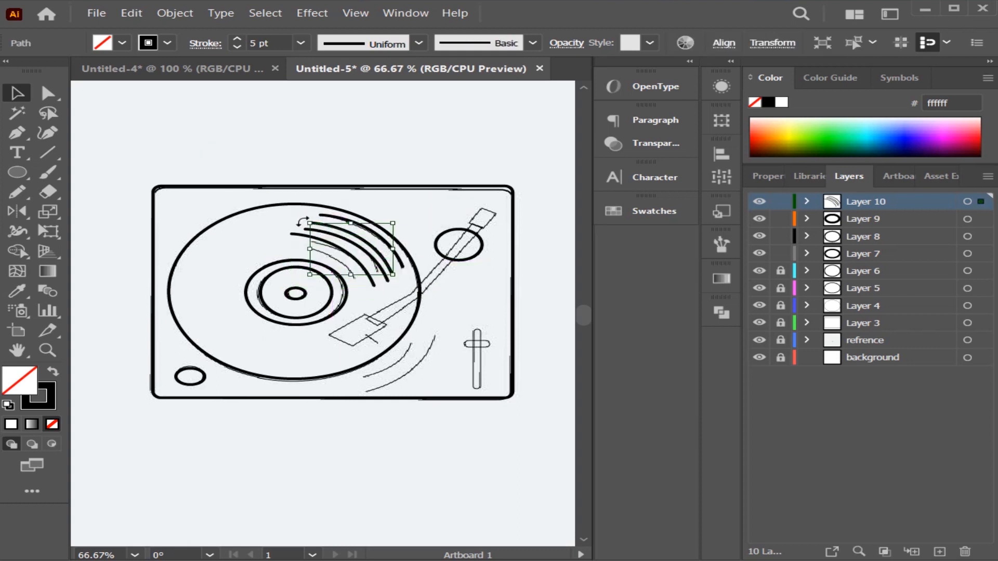
# Resize and reposition the second and third groove arcs to follow the sketched lines.
pyautogui.moveTo(310, 223); pyautogui.dragTo(334, 235)
pyautogui.moveTo(377, 244); pyautogui.dragTo(387, 272)
pyautogui.click(448, 178)
pyautogui.click(384, 263)
pyautogui.click(425, 160)
pyautogui.click(365, 251)
pyautogui.click(426, 129)
pyautogui.click(387, 285)
pyautogui.click(448, 133)
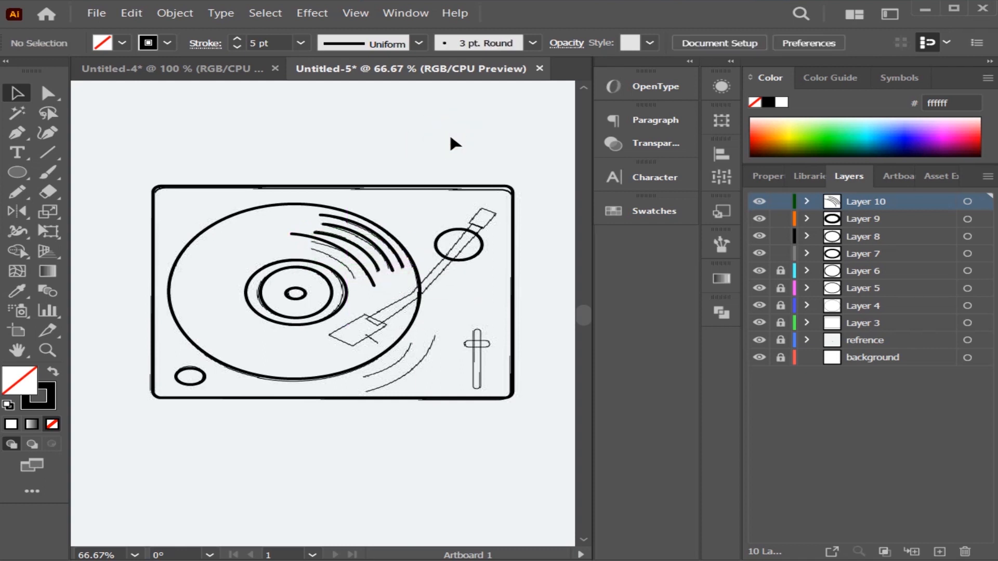
# Shrink the fourth groove arc from its outer end to match the sketched line.
pyautogui.click(374, 284)
pyautogui.moveTo(291, 233); pyautogui.dragTo(333, 253)
pyautogui.click(383, 128)
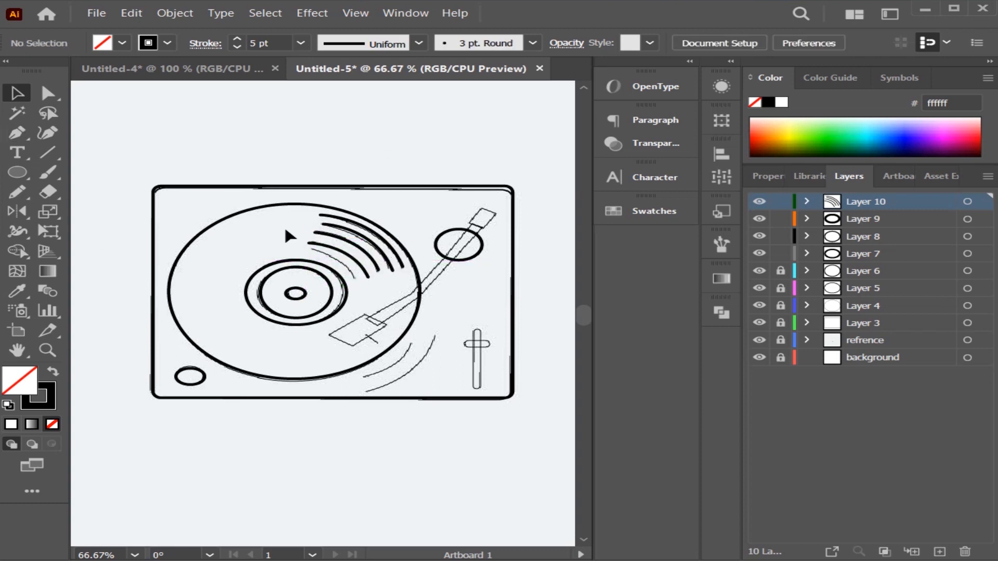
# Duplicate the fourth groove arc inward over the innermost sketched groove line.
pyautogui.click(341, 255)
pyautogui.moveTo(339, 254)
pyautogui.mouseDown()
pyautogui.moveTo(311, 262)
pyautogui.moveTo(349, 258)
pyautogui.moveTo(375, 288)
pyautogui.moveTo(347, 260)
pyautogui.mouseUp()
pyautogui.click(227, 145)
pyautogui.click(384, 274)
pyautogui.click(418, 143)
# Compare the groove arcs with the sketch by toggling their layer's visibility, and duplicate that layer.
pyautogui.click(759, 202)
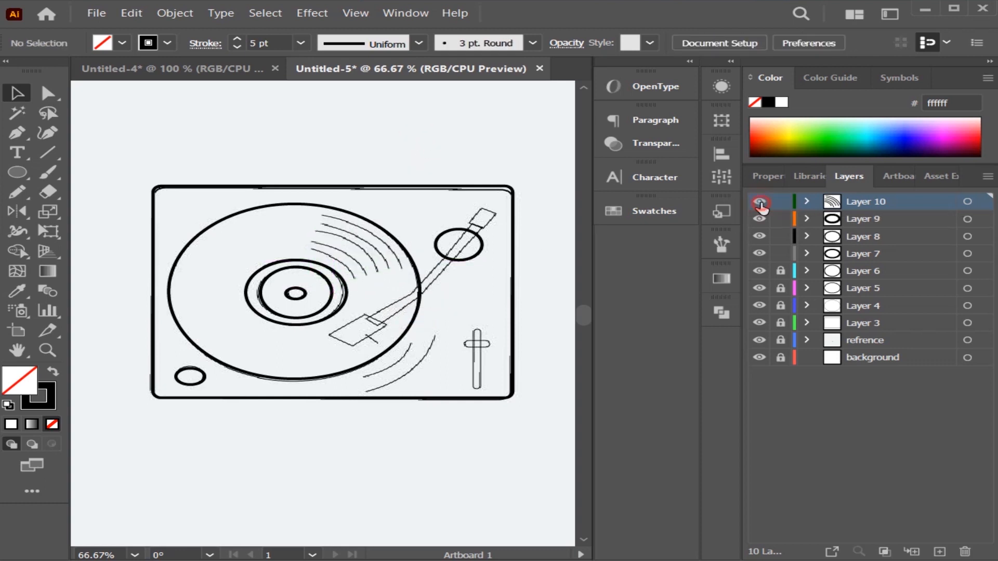
pyautogui.moveTo(875, 201); pyautogui.dragTo(939, 552)
pyautogui.click(857, 202)
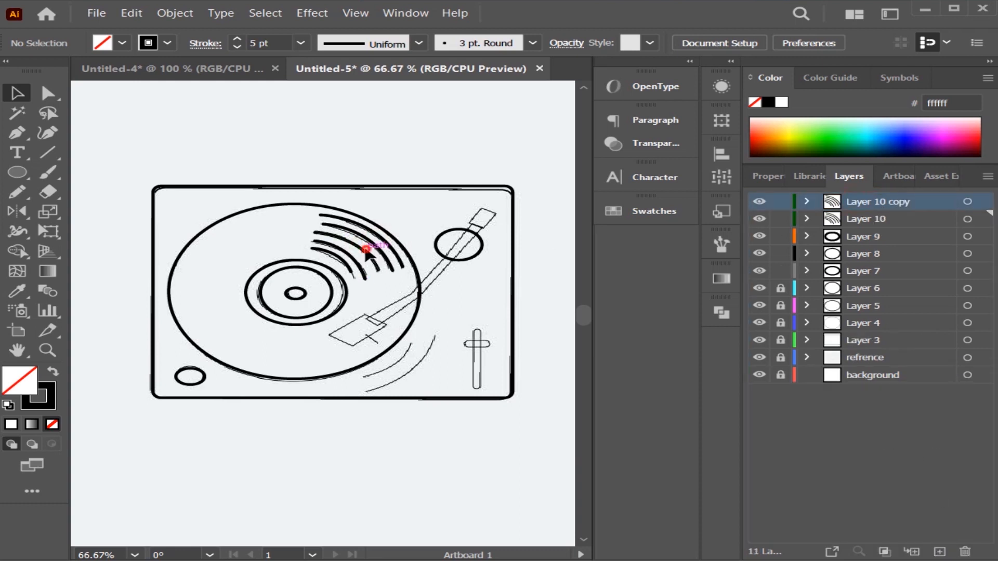
pyautogui.click(366, 251)
pyautogui.click(807, 203)
pyautogui.click(806, 203)
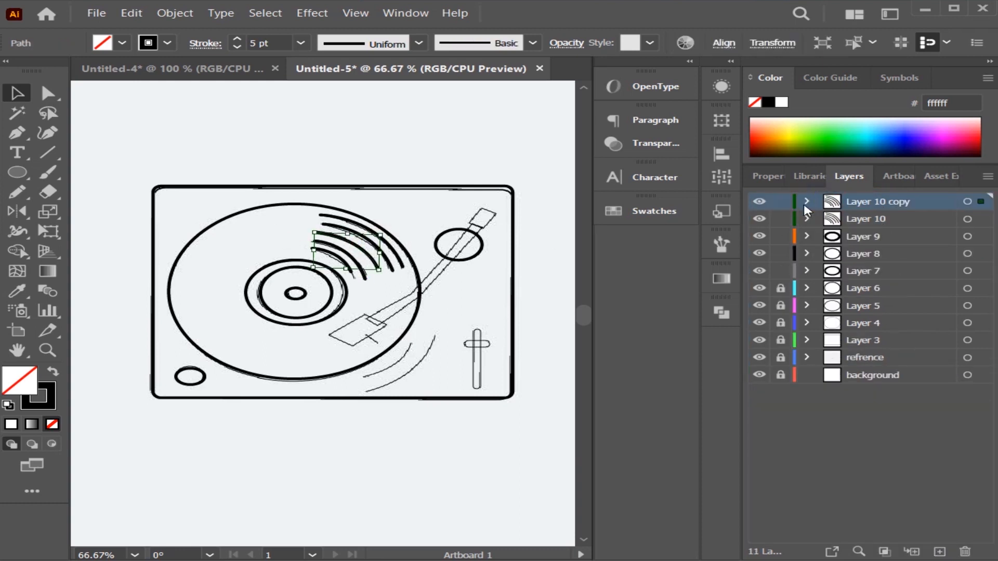
pyautogui.hotkey('ctrl', 'shift', 'a')
pyautogui.click(807, 202)
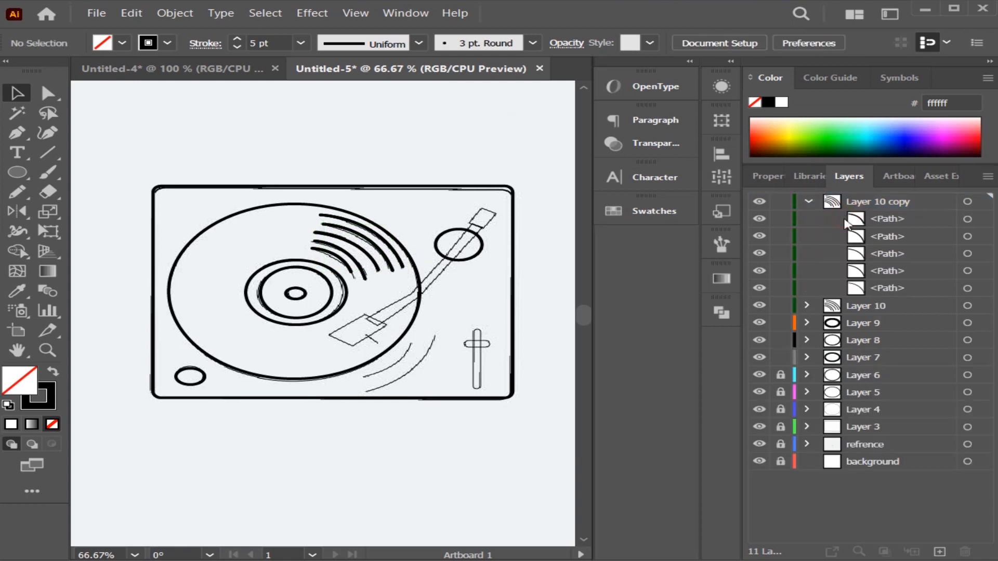
pyautogui.click(860, 223)
pyautogui.keyDown('shift'); pyautogui.click(910, 292); pyautogui.keyUp('shift')
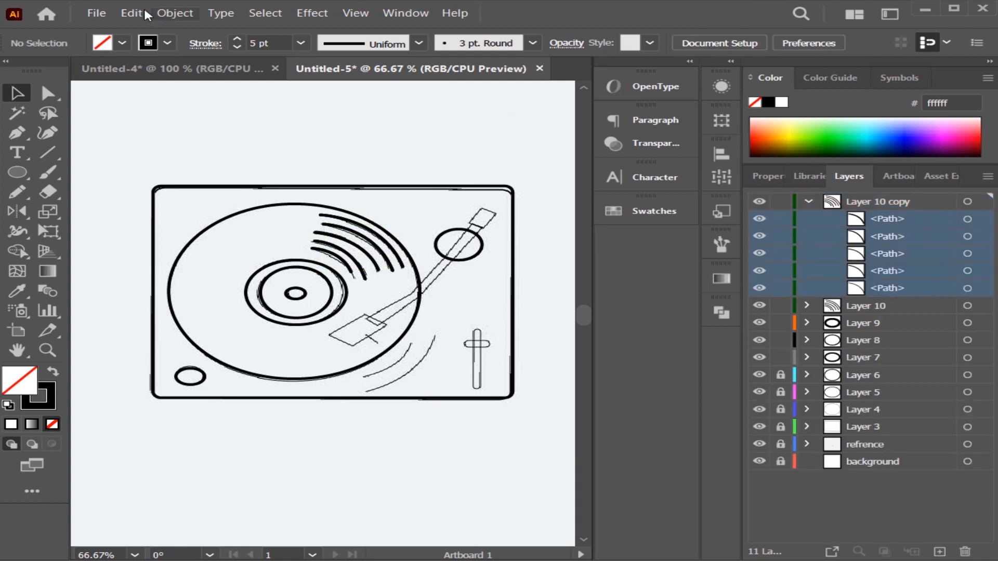
pyautogui.click(176, 13)
pyautogui.click(258, 85)
pyautogui.click(118, 82)
pyautogui.click(183, 14)
pyautogui.click(225, 73)
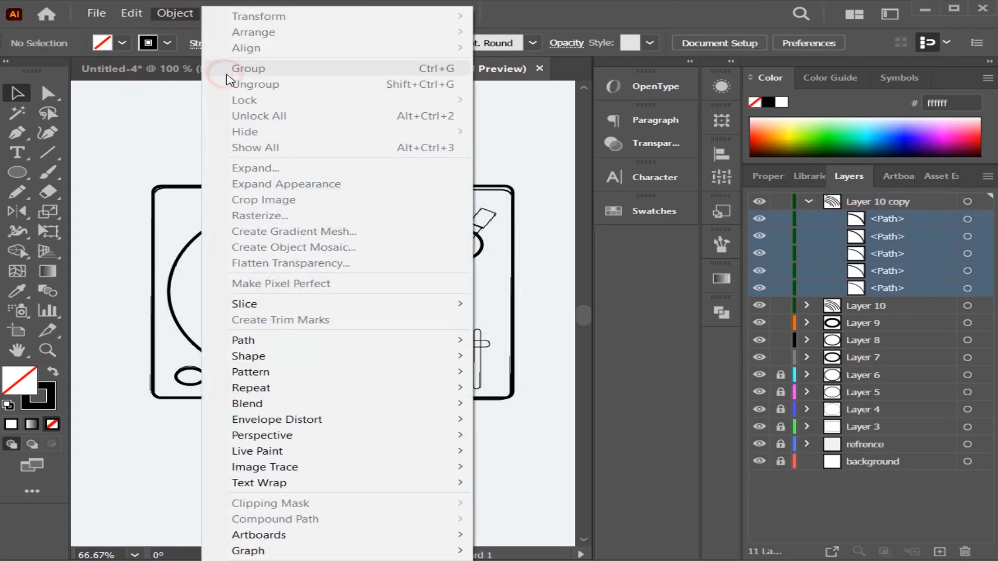
pyautogui.click(367, 104)
pyautogui.click(807, 202)
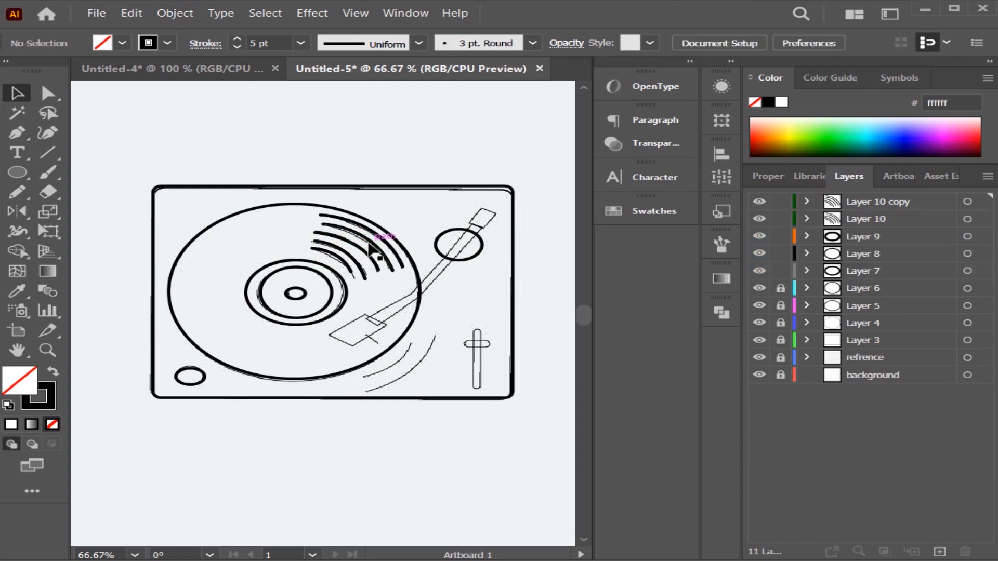
# Select the five groove arcs on the duplicated layer and group them.
pyautogui.click(370, 250)
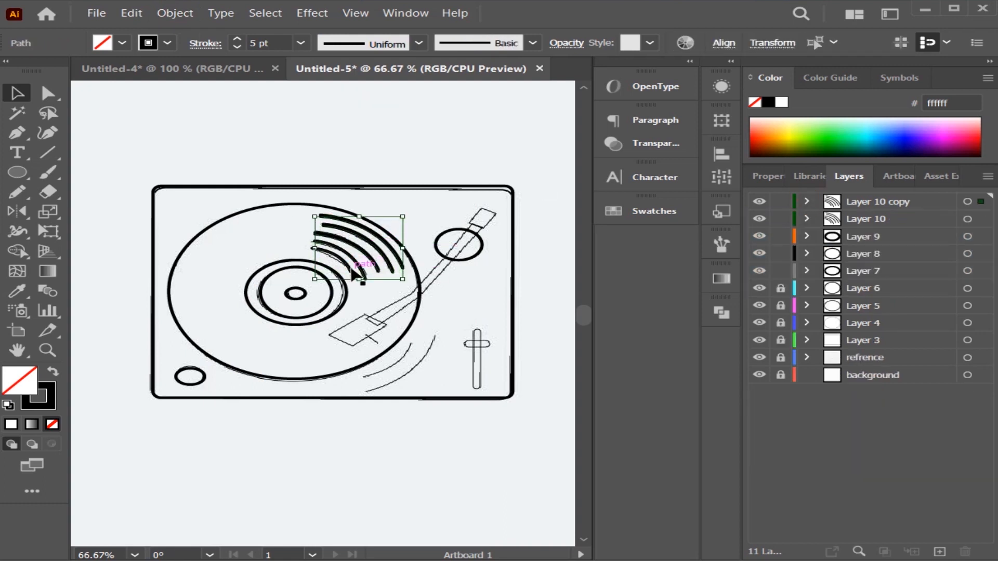
pyautogui.rightClick(353, 269)
pyautogui.click(410, 346)
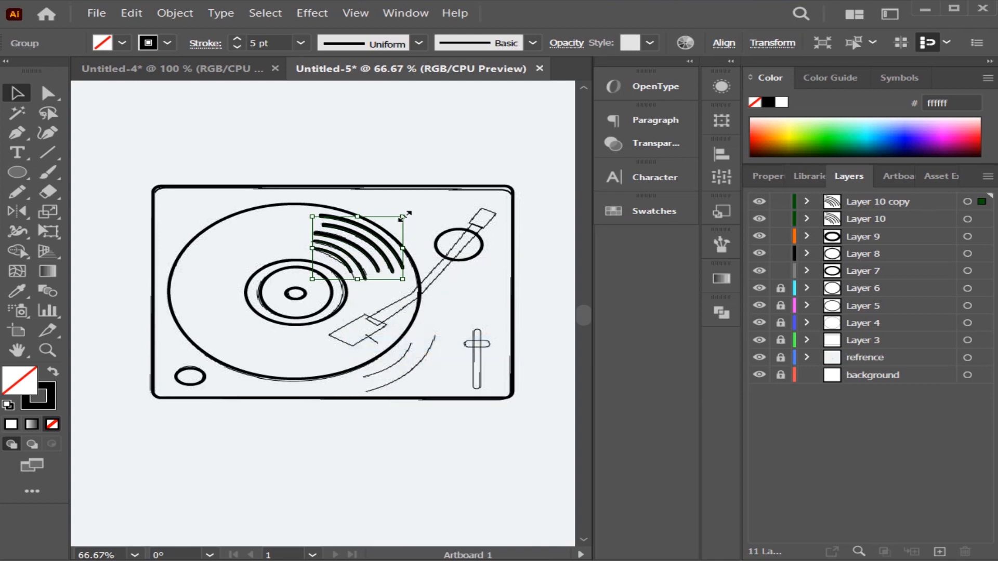
# Move the grouped groove arcs to the record's lower-left area and rotate them about 180° to follow the disc's curve.
pyautogui.moveTo(403, 217)
pyautogui.mouseDown()
pyautogui.moveTo(384, 235)
pyautogui.moveTo(408, 216)
pyautogui.mouseUp()
pyautogui.moveTo(363, 248); pyautogui.dragTo(235, 324)
pyautogui.moveTo(176, 285); pyautogui.dragTo(287, 380)
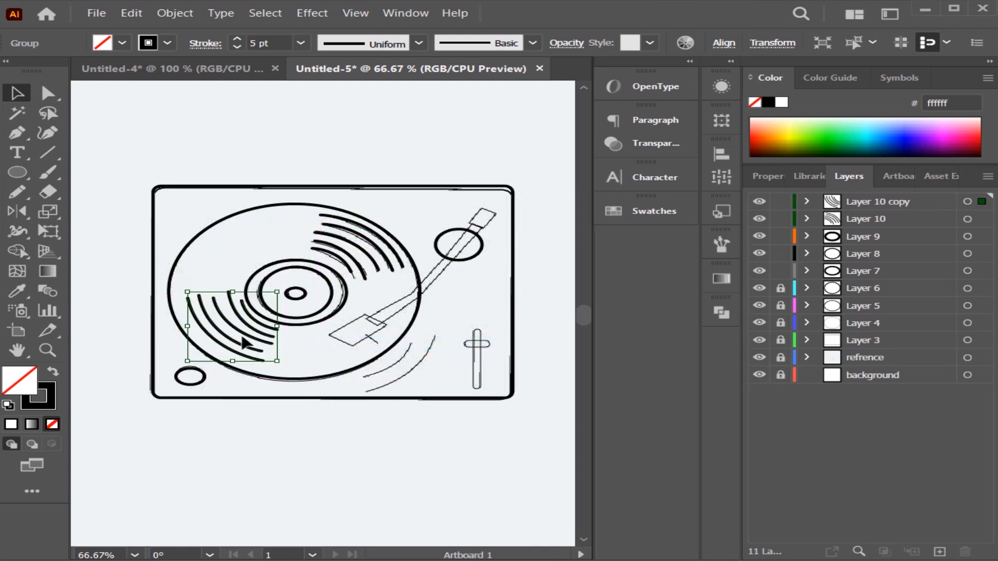
pyautogui.moveTo(217, 343); pyautogui.dragTo(213, 348)
pyautogui.click(201, 150)
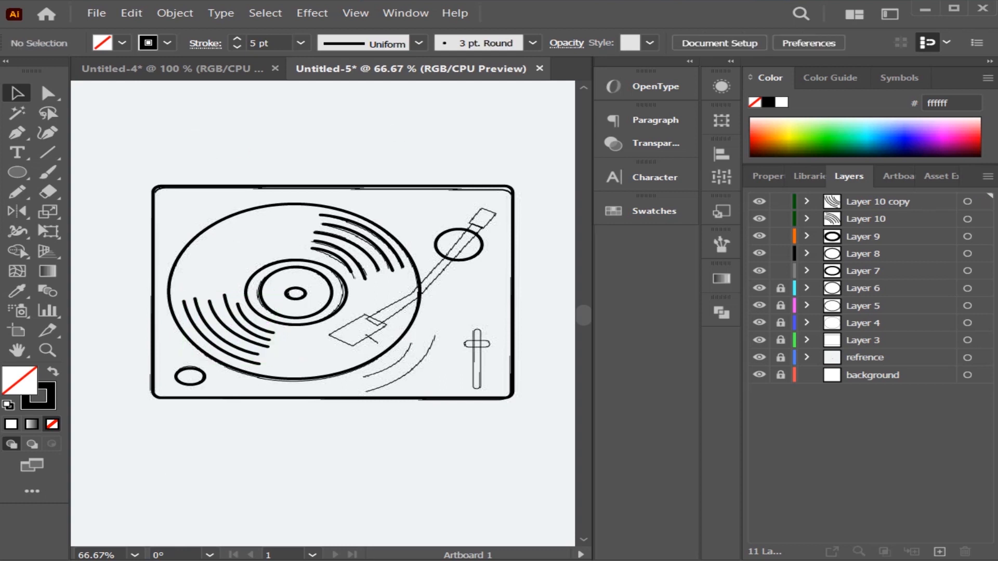
# On a new layer, draw a small rectangle over the sketched block at the tonearm's upper end and rotate it to match.
pyautogui.click(938, 552)
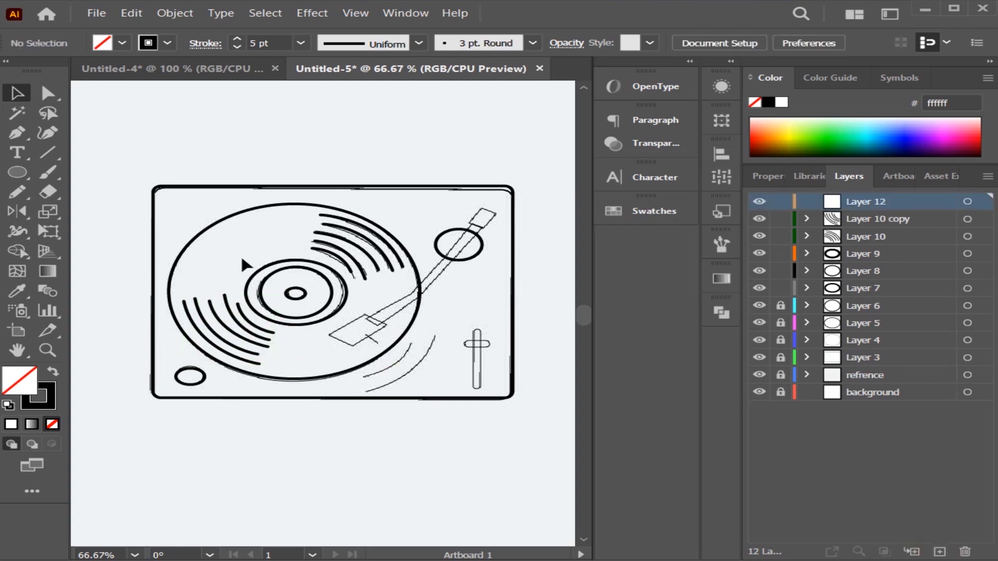
pyautogui.moveTo(29, 175); pyautogui.dragTo(78, 171)
pyautogui.moveTo(457, 195)
pyautogui.mouseDown()
pyautogui.moveTo(483, 224)
pyautogui.moveTo(495, 202)
pyautogui.mouseUp()
pyautogui.moveTo(470, 210); pyautogui.dragTo(483, 215)
pyautogui.click(17, 94)
pyautogui.click(541, 180)
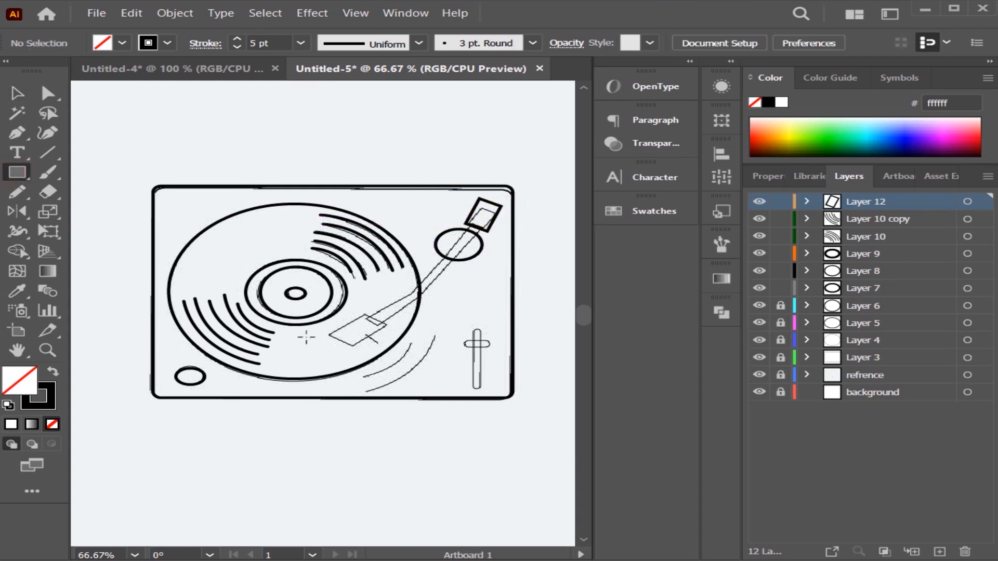
# Draw a larger rectangle over the sketched headshell at the tonearm's lower end, then rotate and adjust it to fit the sketch.
pyautogui.moveTo(312, 329)
pyautogui.mouseDown()
pyautogui.moveTo(353, 378)
pyautogui.moveTo(346, 352)
pyautogui.moveTo(365, 336)
pyautogui.mouseUp()
pyautogui.press('v')
pyautogui.moveTo(372, 370); pyautogui.dragTo(362, 336)
pyautogui.click(366, 370)
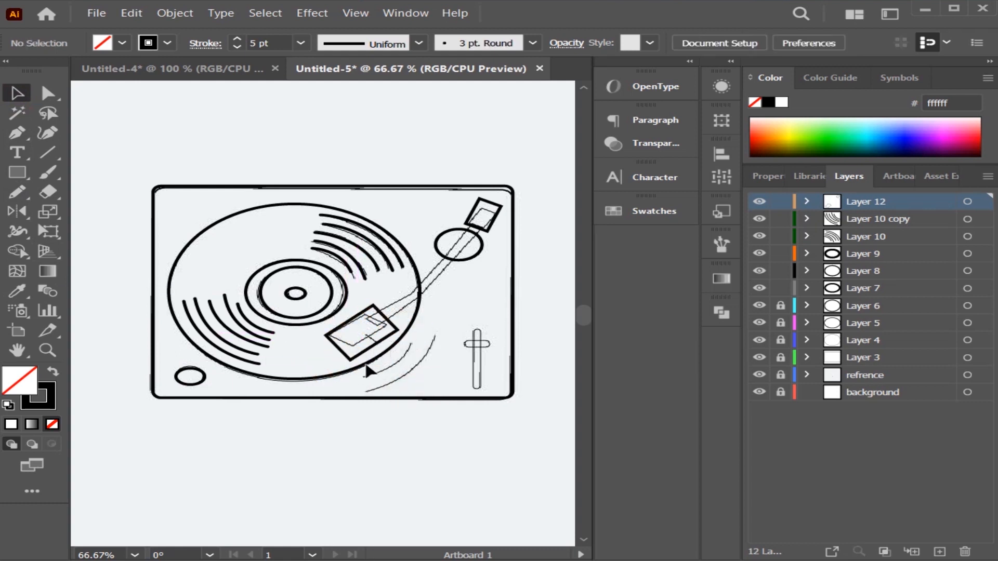
pyautogui.click(384, 347)
pyautogui.click(359, 410)
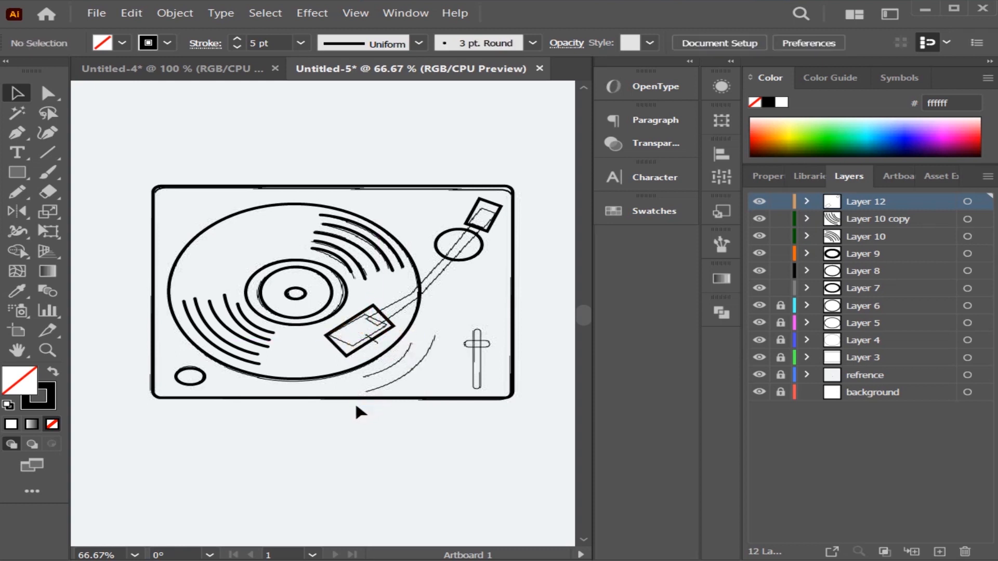
# On a new layer, trace the bent tonearm as a closed outline with the Pen tool, running from the headshell to the upper block.
pyautogui.click(939, 551)
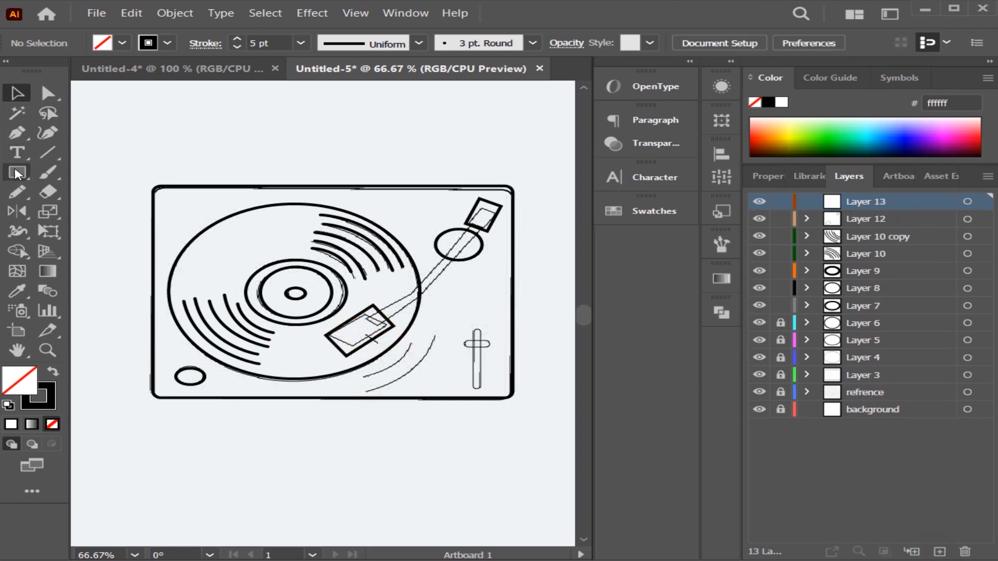
pyautogui.click(17, 132)
pyautogui.click(366, 317)
pyautogui.click(418, 293)
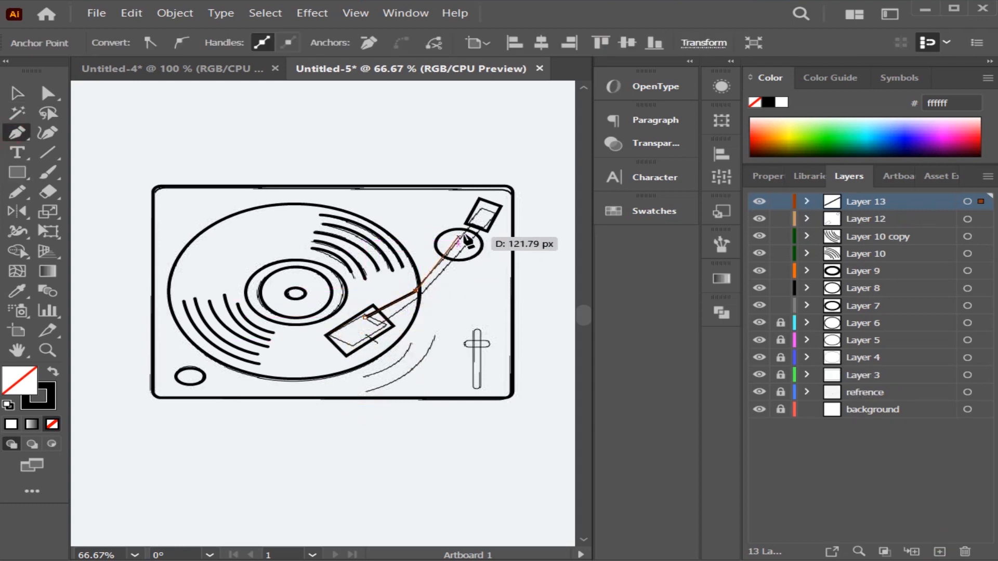
pyautogui.click(483, 220)
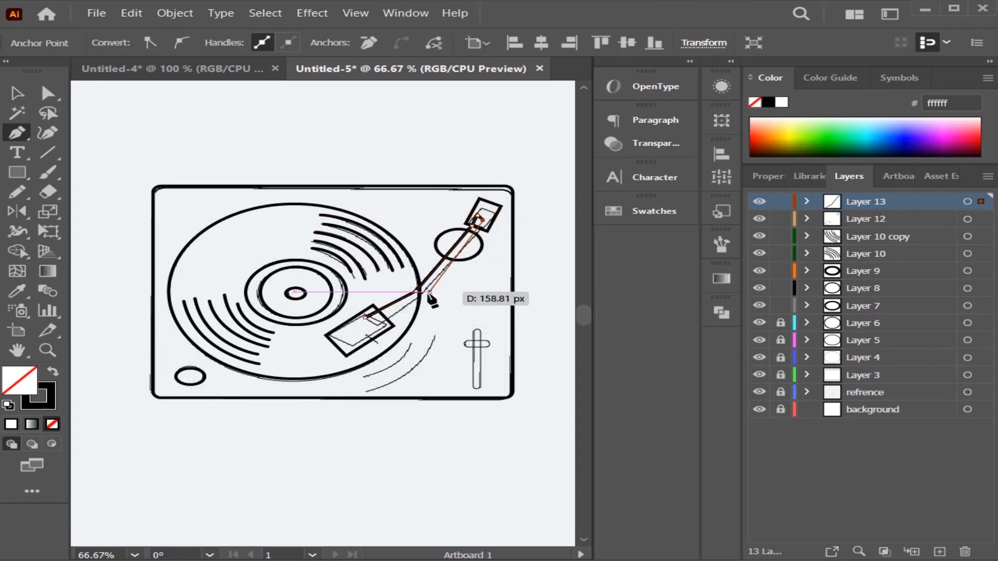
pyautogui.click(419, 297)
pyautogui.click(379, 325)
pyautogui.click(365, 316)
pyautogui.press('v')
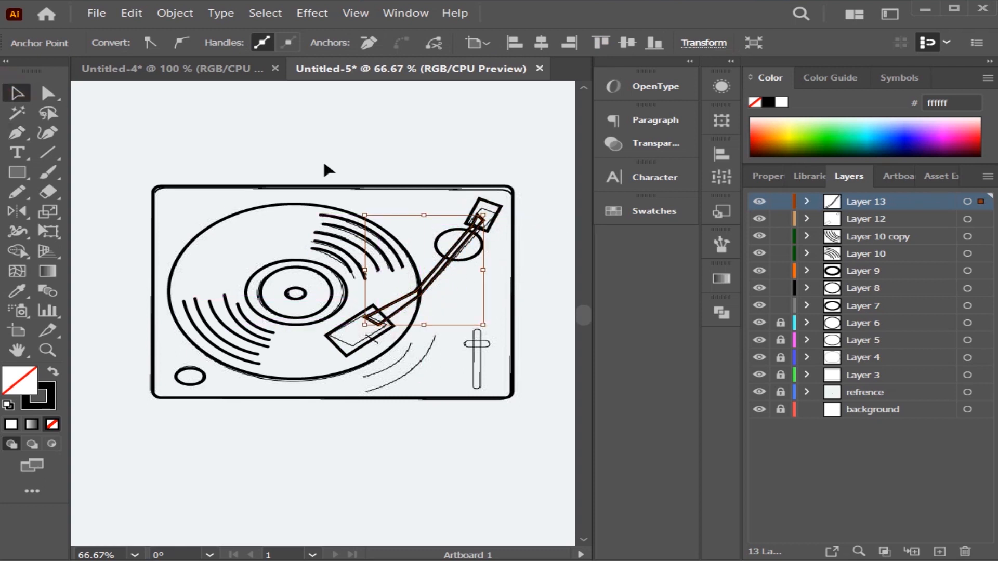
# Add a new layer and draw a narrow vertical rounded rectangle over the sketched slider track.
pyautogui.click(456, 268)
pyautogui.click(476, 258)
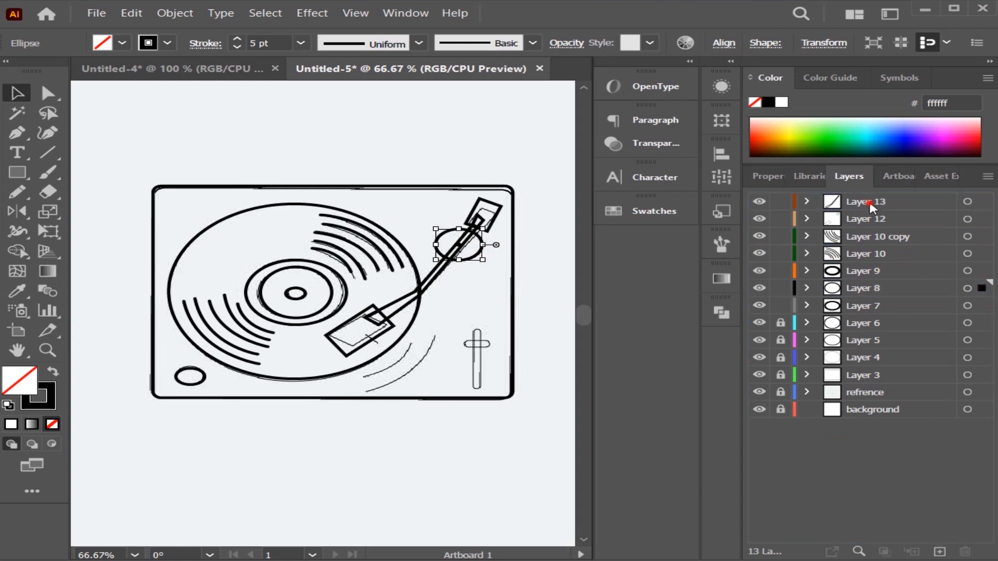
pyautogui.click(939, 551)
pyautogui.click(230, 157)
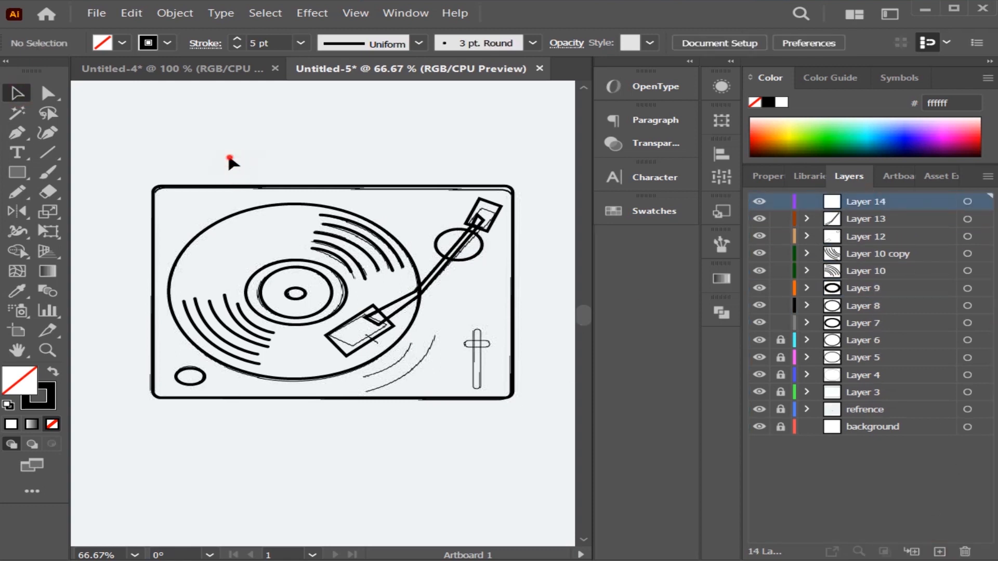
pyautogui.click(9, 167)
pyautogui.click(104, 192)
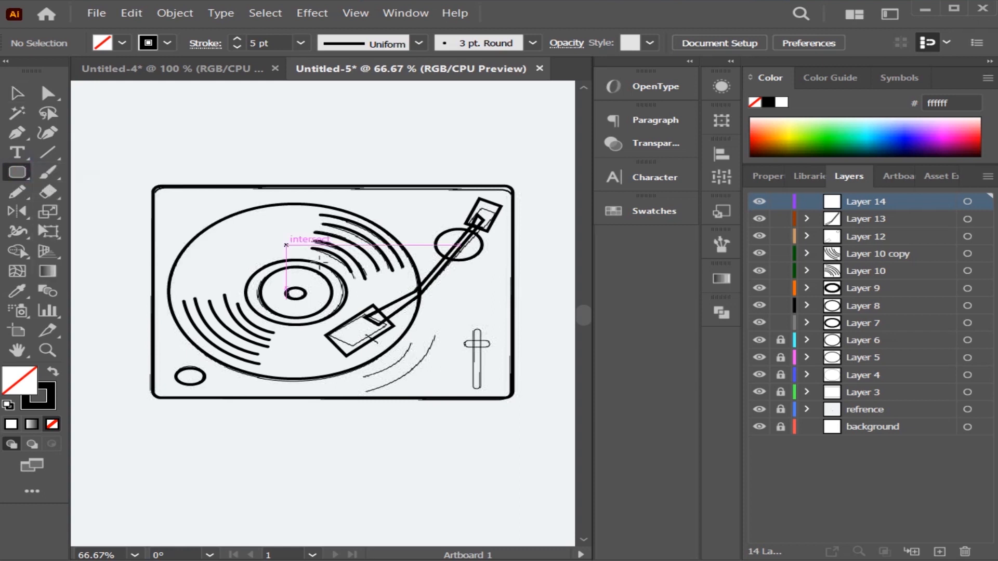
pyautogui.moveTo(473, 331); pyautogui.dragTo(483, 390)
pyautogui.press('v')
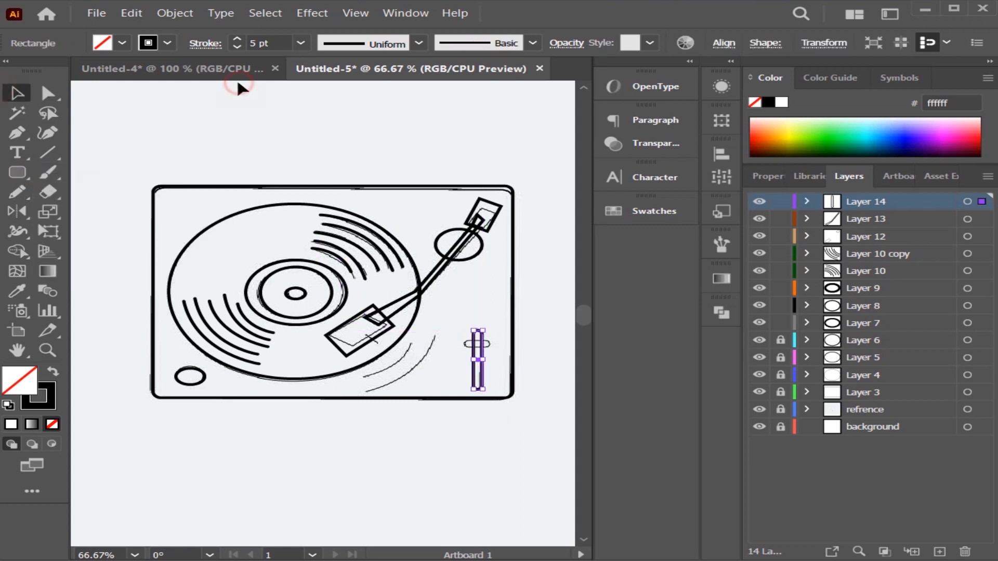
pyautogui.click(240, 85)
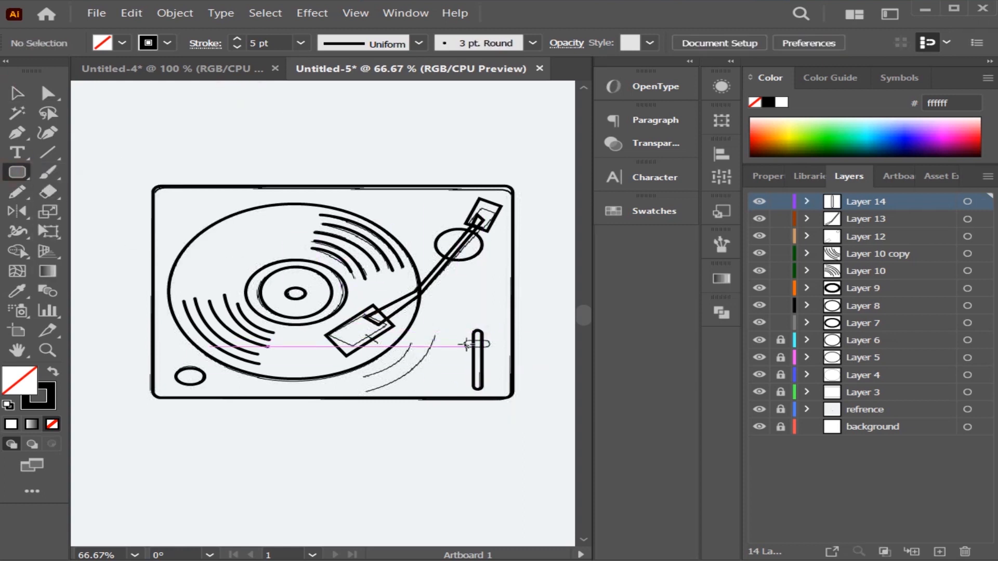
# Draw a small horizontal rounded rectangle across the slider track as its handle.
pyautogui.moveTo(465, 343)
pyautogui.mouseDown()
pyautogui.moveTo(492, 348)
pyautogui.moveTo(477, 349)
pyautogui.mouseUp()
pyautogui.press('v')
pyautogui.click(540, 284)
# On a new layer, trace the inner sketched arc beside the record's lower-right edge with the Pen tool.
pyautogui.hotkey('ctrl', 'l')
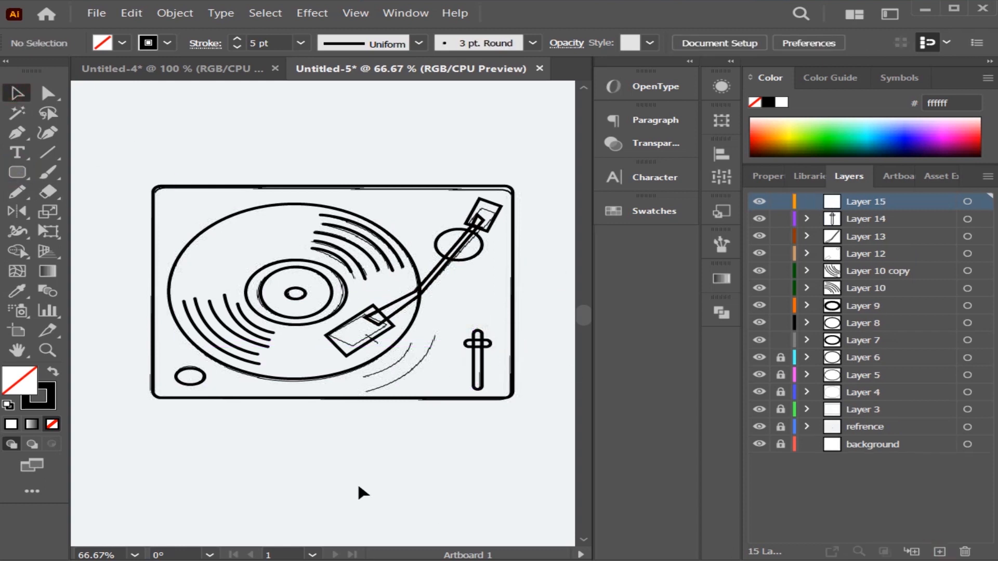
pyautogui.click(15, 134)
pyautogui.click(365, 375)
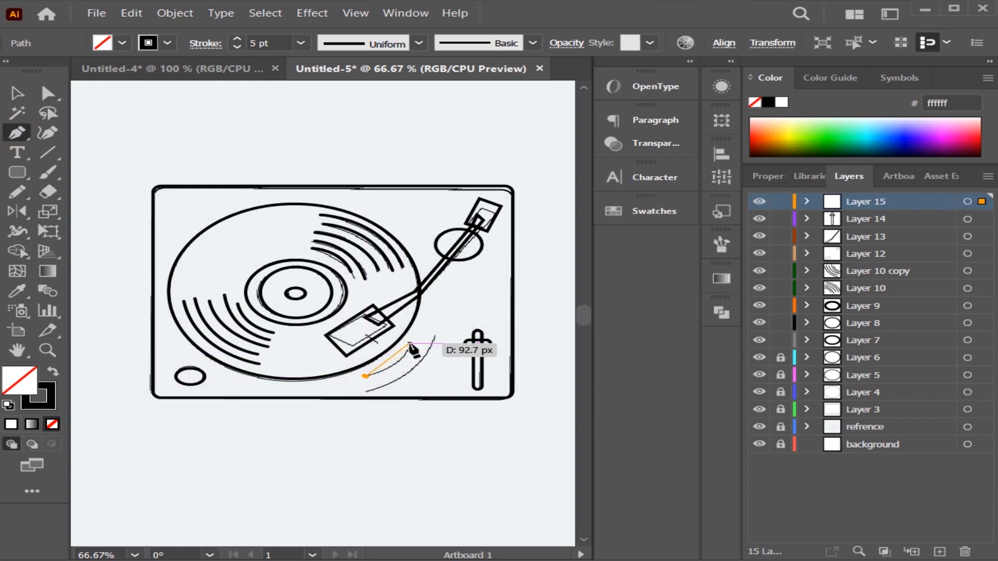
pyautogui.moveTo(415, 324); pyautogui.dragTo(416, 324)
pyautogui.click(412, 343)
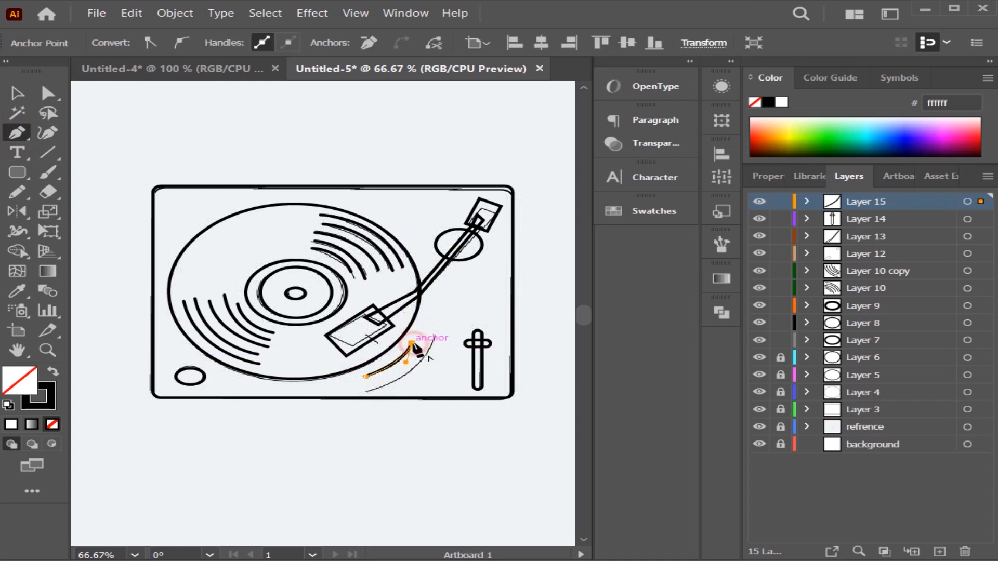
# Give the new arc's stroke round caps.
pyautogui.click(17, 93)
pyautogui.click(145, 103)
pyautogui.click(396, 365)
pyautogui.click(169, 43)
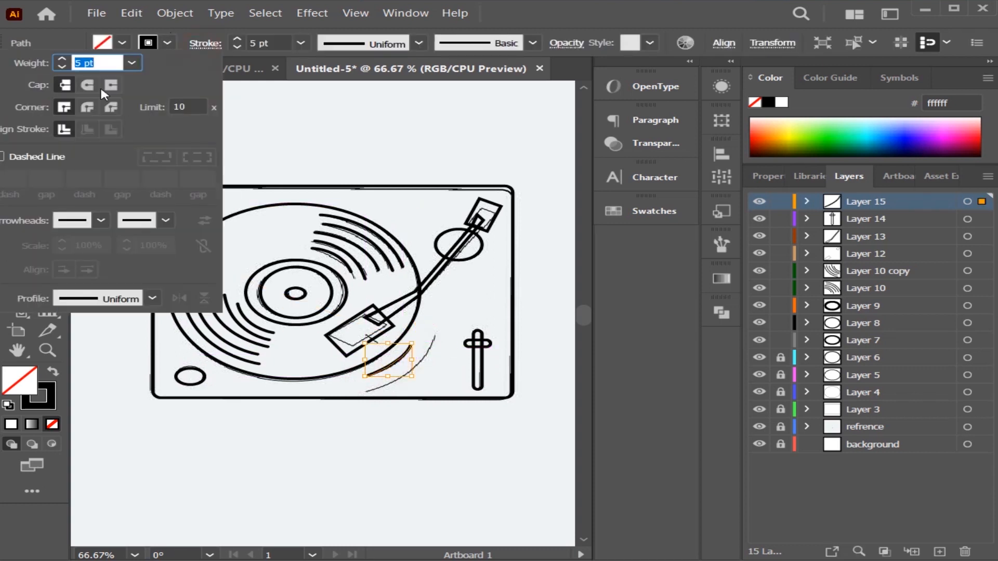
pyautogui.click(438, 126)
# Duplicate the arc onto the outer sketched line, and group both arcs on a duplicate of their layer.
pyautogui.click(391, 366)
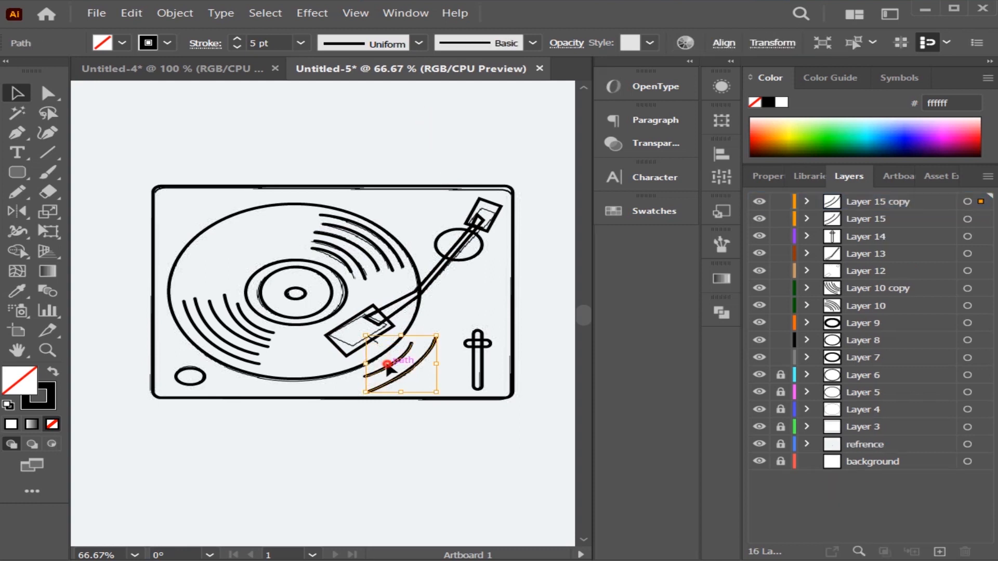
pyautogui.rightClick(388, 367)
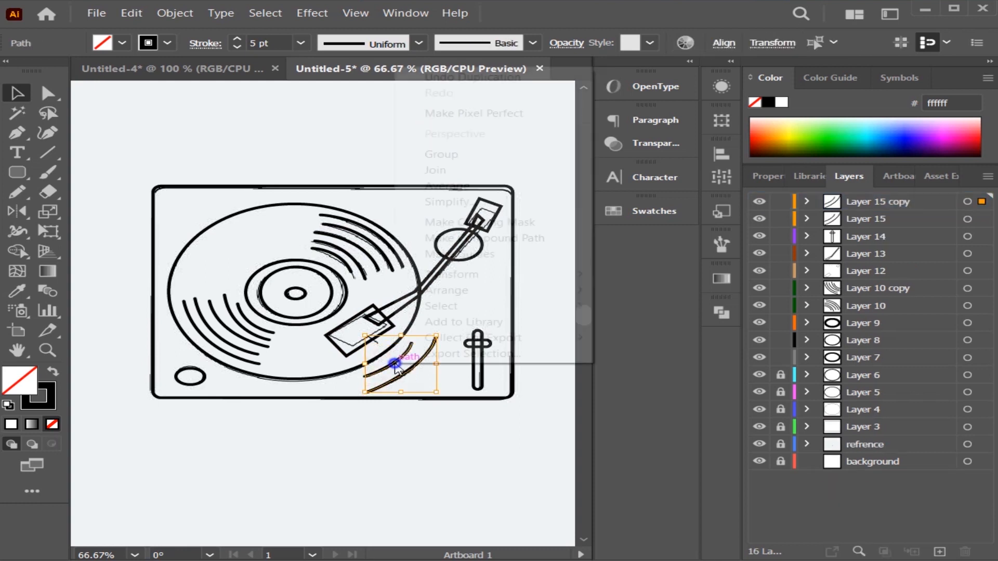
pyautogui.click(492, 154)
# Move the grouped arc pair to the turntable's upper-left corner and rotate it about 180° so it curves around the record.
pyautogui.moveTo(371, 363); pyautogui.dragTo(205, 223)
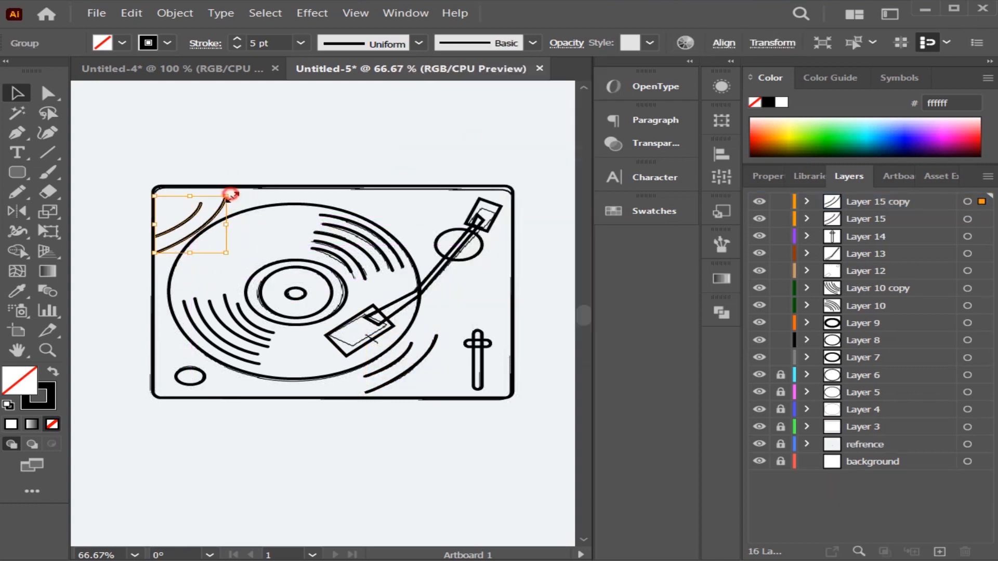
pyautogui.moveTo(236, 184); pyautogui.dragTo(267, 370)
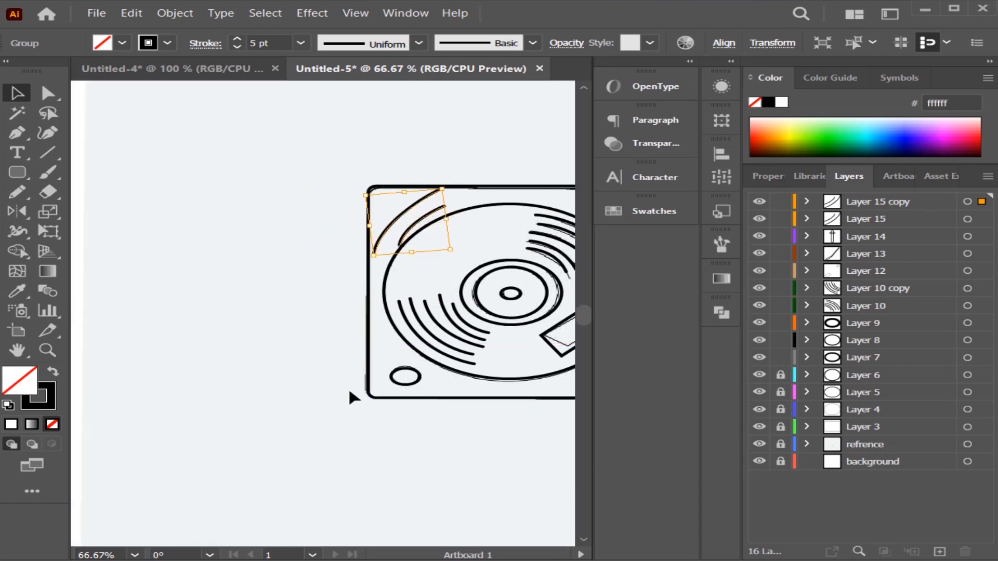
pyautogui.rightClick(475, 431)
pyautogui.click(312, 488)
# Examine the traced turntable as a whole and up close at 100% zoom, returning to 66.67%.
pyautogui.click(135, 555)
pyautogui.click(165, 535)
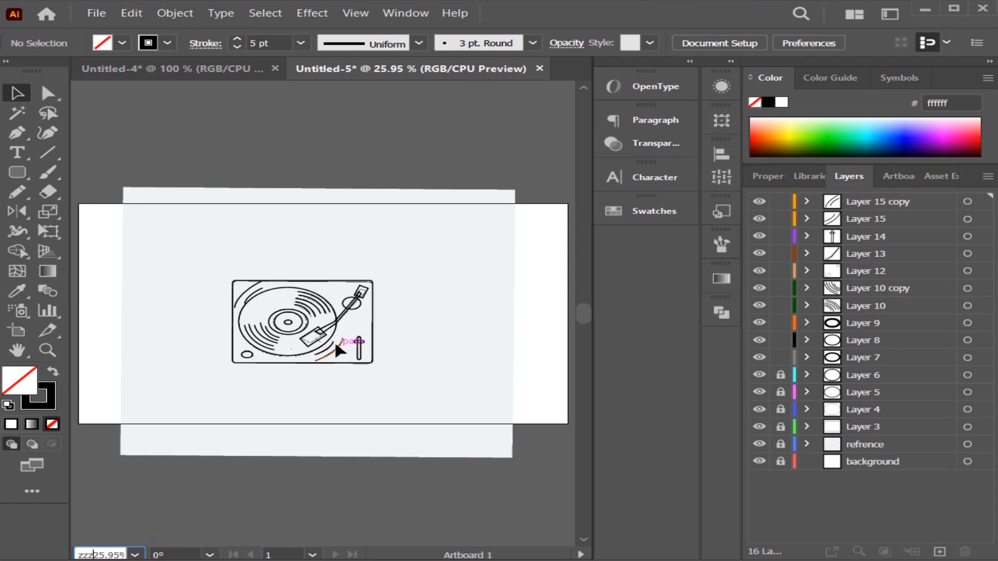
pyautogui.hotkey('ctrl', '1')
pyautogui.scroll(-1, 222, 482)
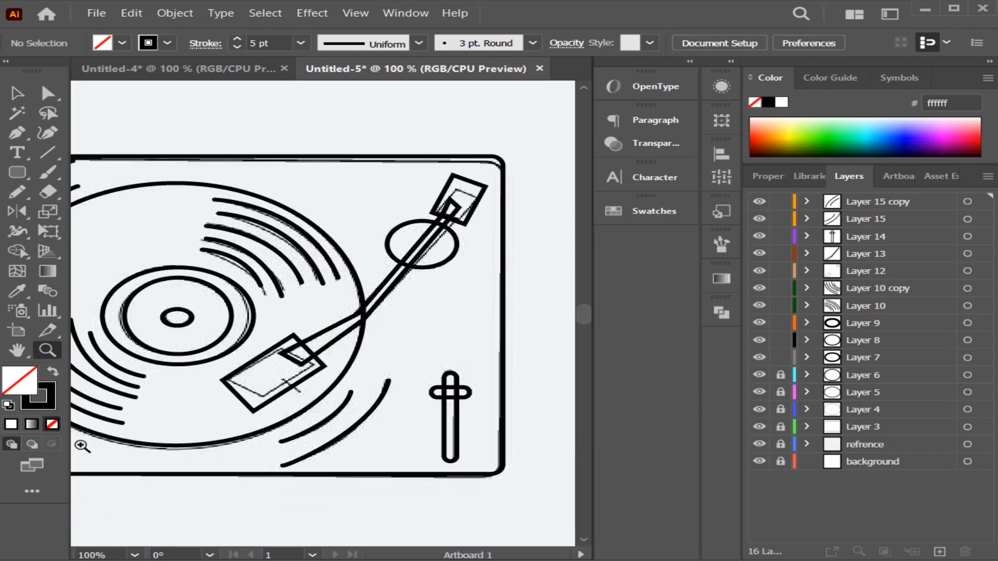
pyautogui.click(135, 554)
pyautogui.click(167, 350)
pyautogui.click(89, 354)
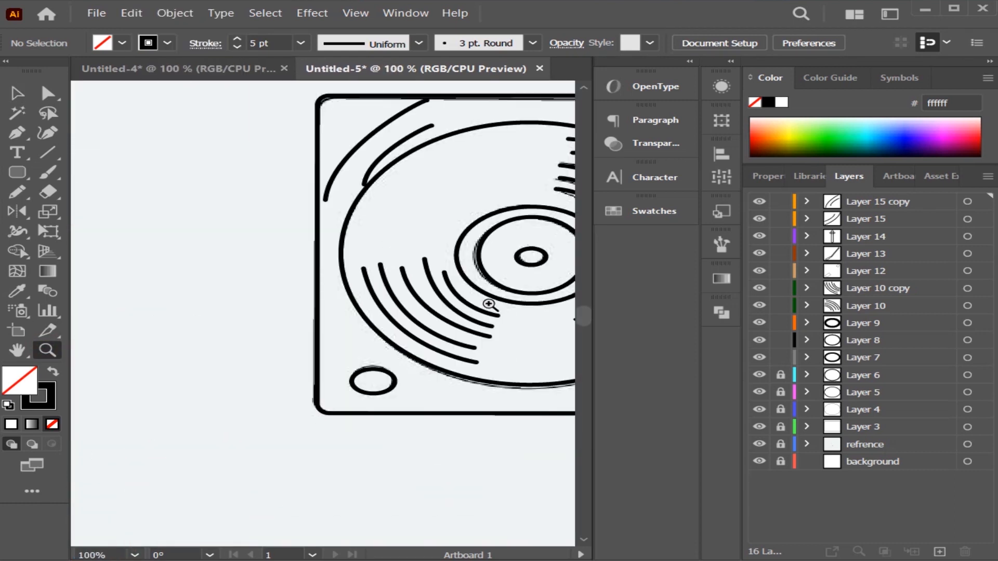
pyautogui.rightClick(487, 305)
pyautogui.click(509, 395)
pyautogui.rightClick(509, 397)
pyautogui.click(609, 222)
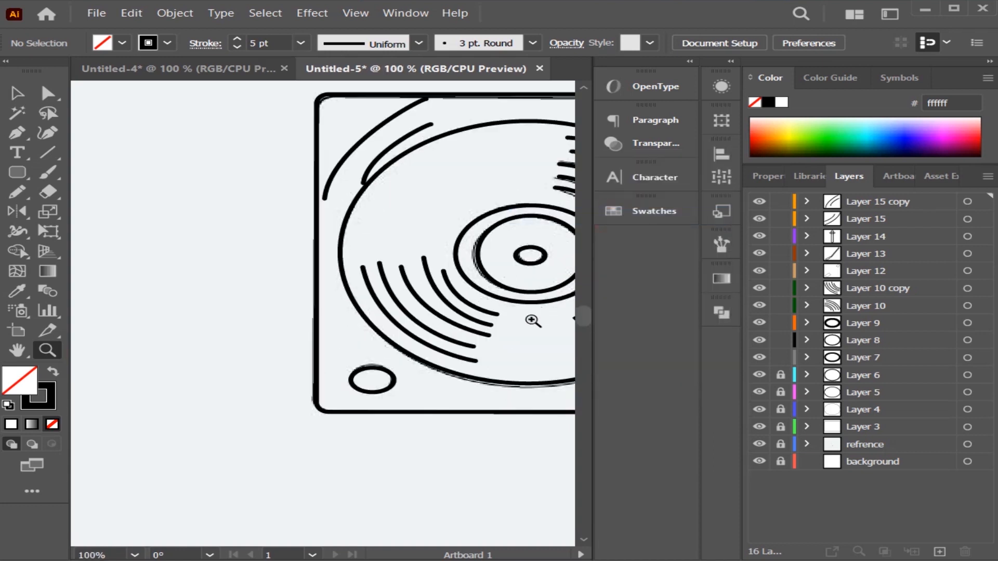
pyautogui.rightClick(525, 319)
pyautogui.click(639, 167)
pyautogui.click(487, 469)
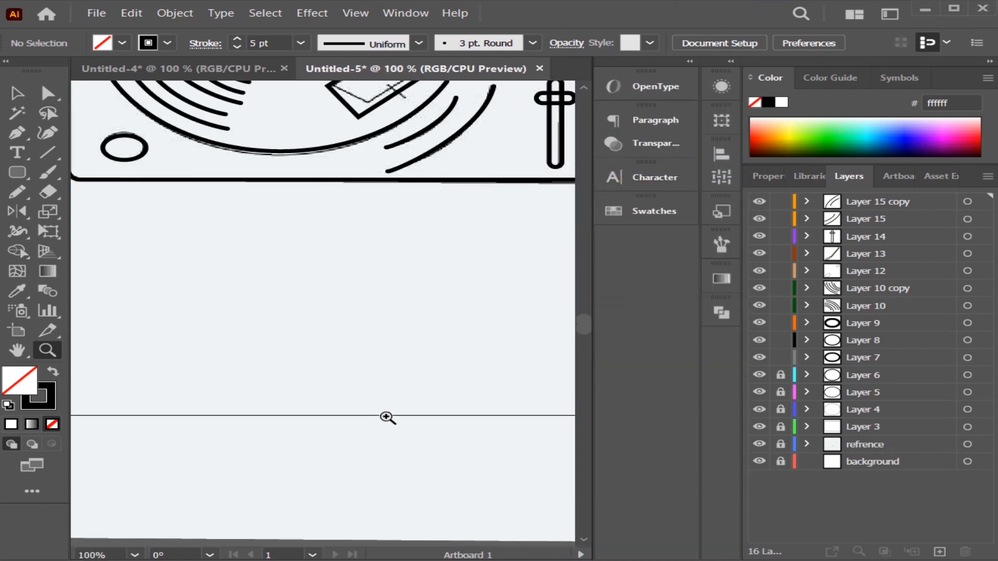
pyautogui.rightClick(355, 364)
pyautogui.click(443, 198)
pyautogui.rightClick(443, 197)
pyautogui.click(473, 278)
pyautogui.click(310, 128)
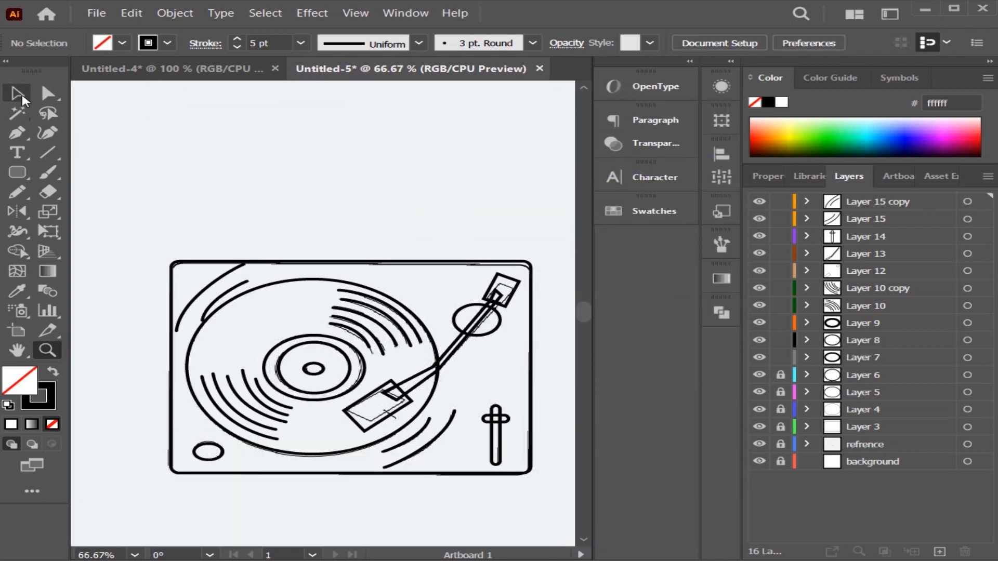
# Readjust the grouped arc pair in the turntable's upper-left corner so it fits between the body's edge and the record.
pyautogui.click(20, 95)
pyautogui.click(190, 301)
pyautogui.moveTo(253, 256); pyautogui.dragTo(258, 266)
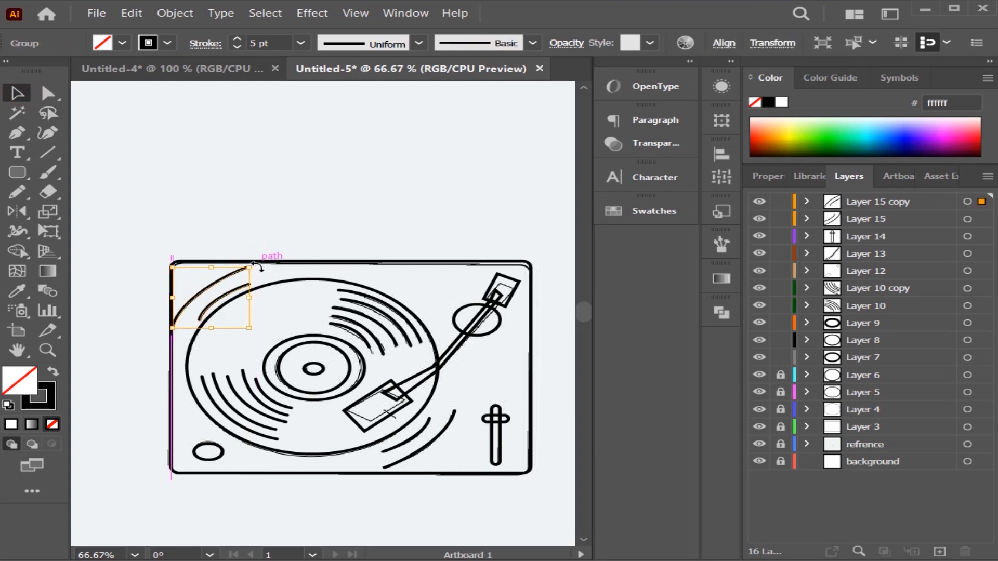
pyautogui.click(252, 251)
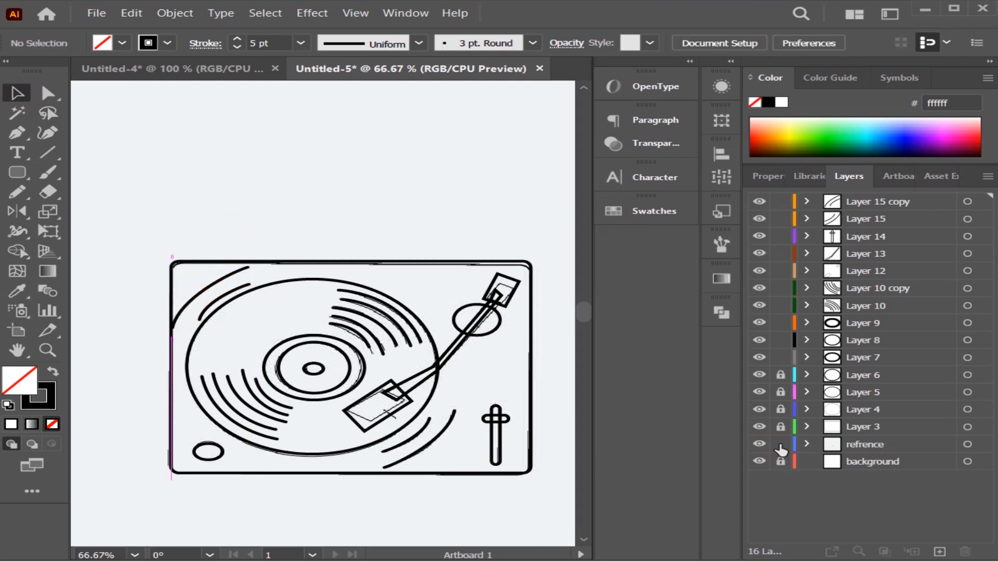
# Draw a short diagonal line across the lower edge of the tonearm's headshell with the Pen tool on a new layer.
pyautogui.click(760, 444)
pyautogui.click(759, 445)
pyautogui.click(16, 138)
pyautogui.click(939, 552)
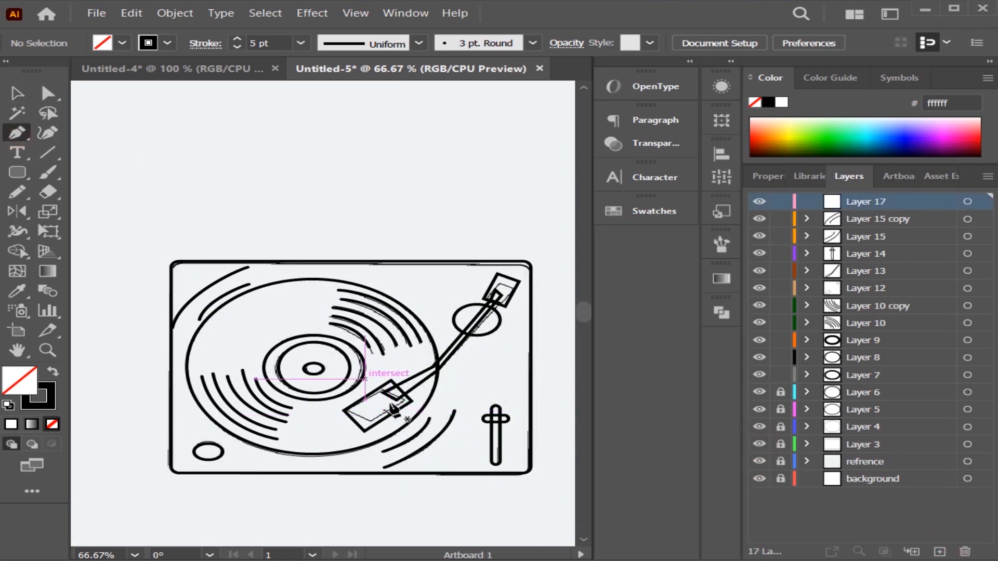
pyautogui.click(383, 408)
pyautogui.click(396, 416)
pyautogui.press('v')
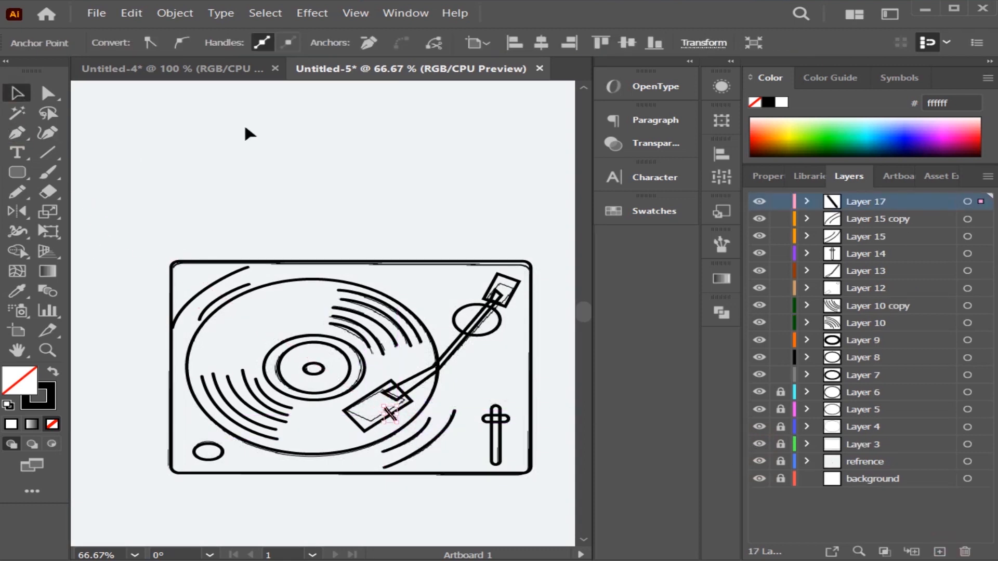
# Give the short headshell line's stroke round caps.
pyautogui.click(204, 43)
pyautogui.click(86, 84)
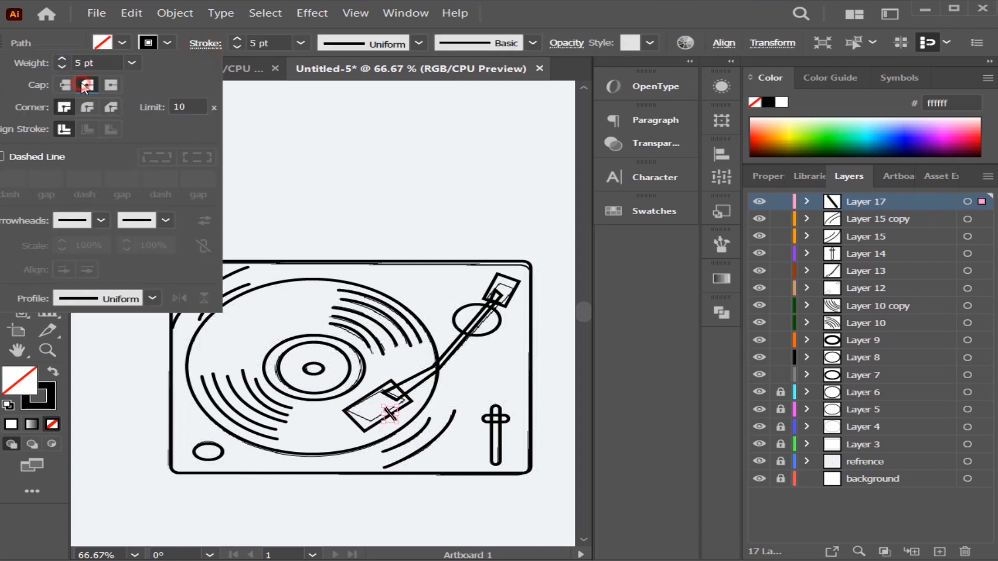
pyautogui.click(284, 134)
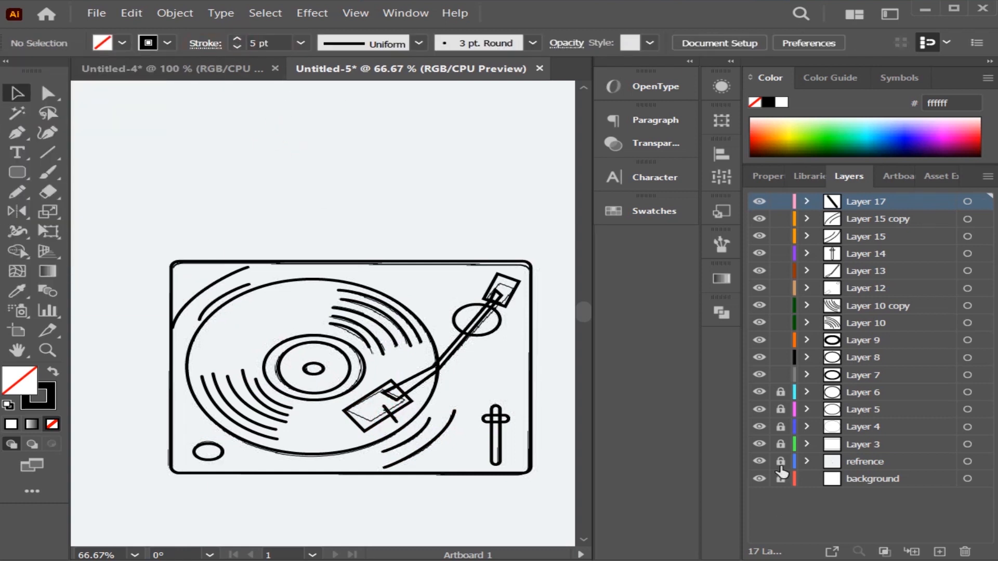
# Hide the refrence layer and unlock Layers 3 to 6.
pyautogui.click(759, 462)
pyautogui.click(760, 462)
pyautogui.click(759, 462)
pyautogui.click(780, 394)
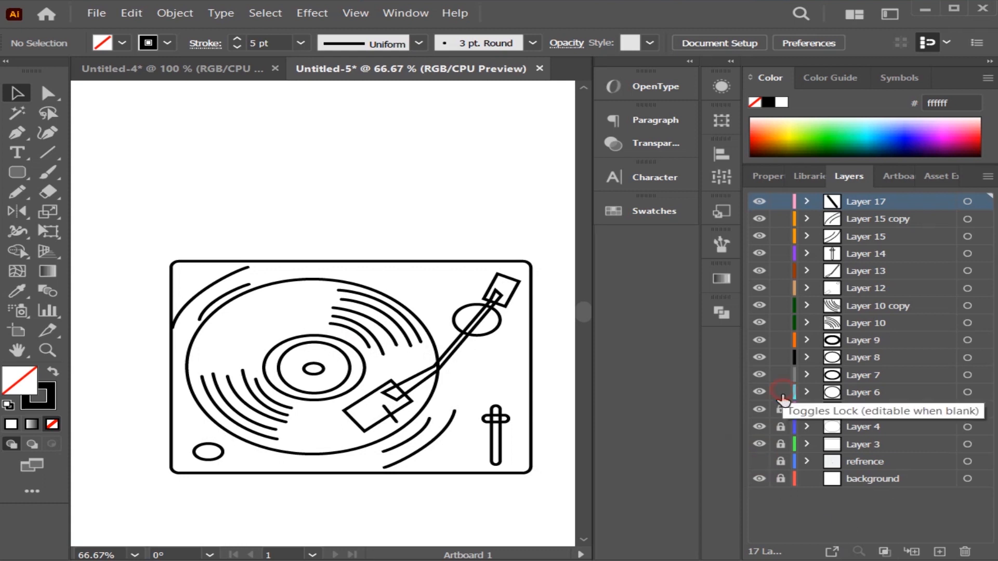
pyautogui.click(780, 410)
pyautogui.click(780, 428)
pyautogui.click(780, 446)
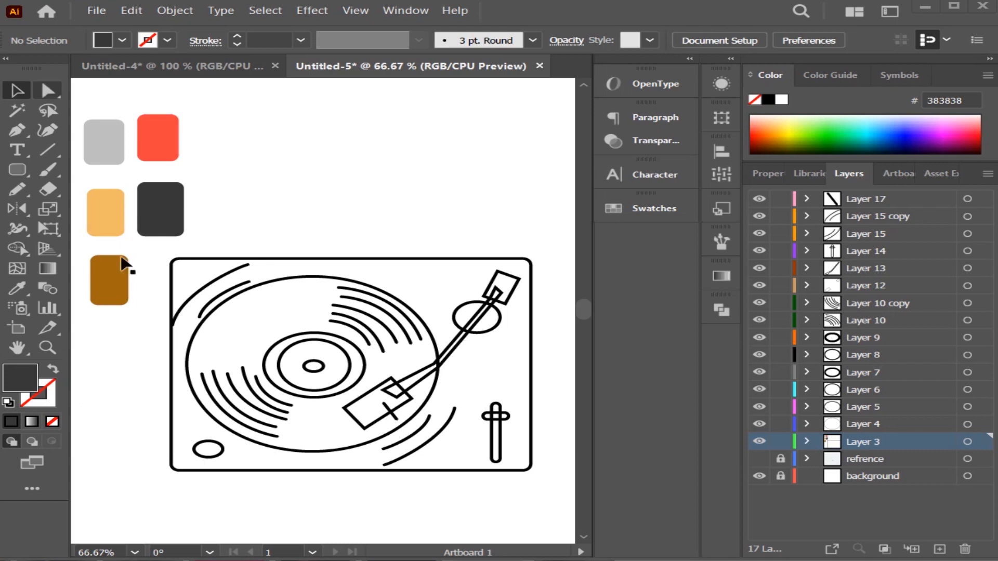
# Fill the turntable's body rectangle with the light orange swatch colour f1b966, without a stroke.
pyautogui.click(173, 408)
pyautogui.click(100, 216)
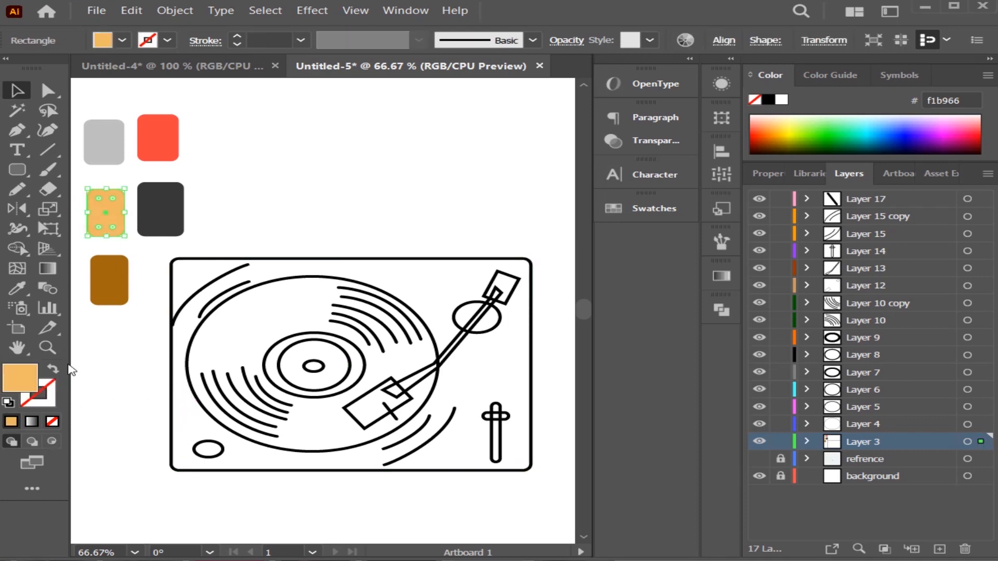
pyautogui.click(170, 391)
pyautogui.click(107, 227)
pyautogui.click(226, 259)
pyautogui.click(20, 285)
pyautogui.click(99, 216)
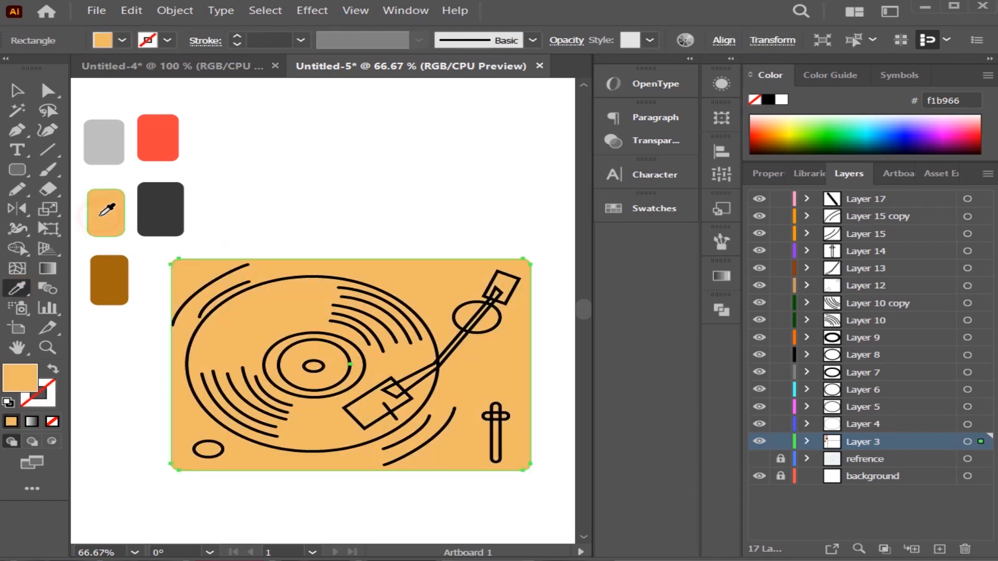
pyautogui.click(17, 89)
pyautogui.click(327, 155)
# Fill the small ellipse at the record's centre with the dark grey swatch colour 383838, without a stroke.
pyautogui.click(294, 278)
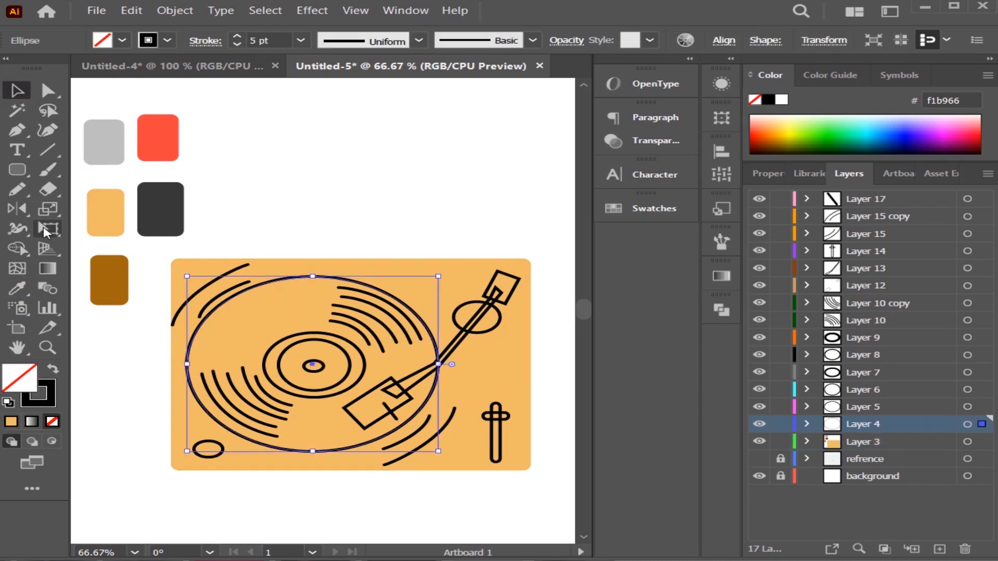
pyautogui.click(309, 368)
pyautogui.click(18, 287)
pyautogui.click(147, 208)
pyautogui.click(18, 91)
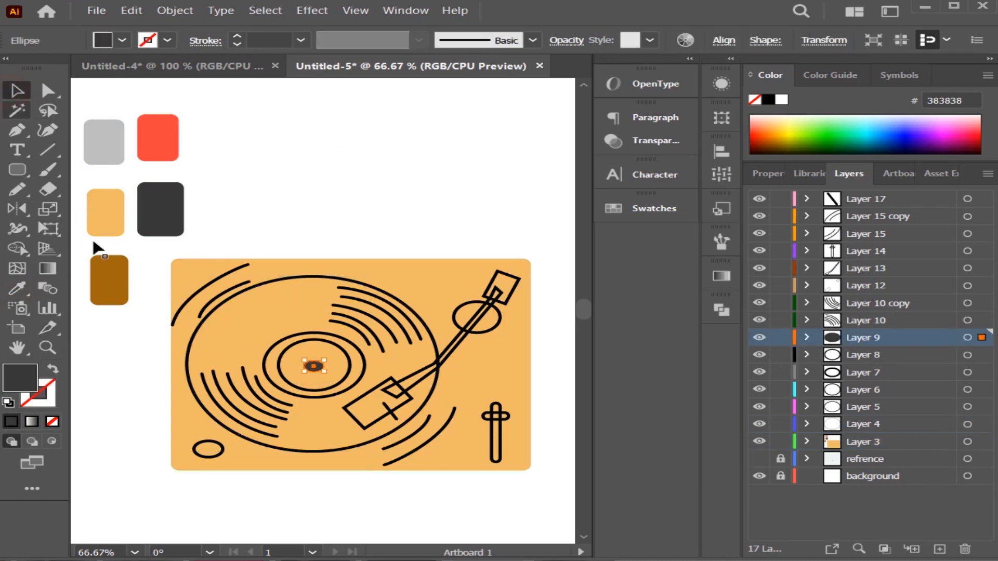
pyautogui.click(179, 349)
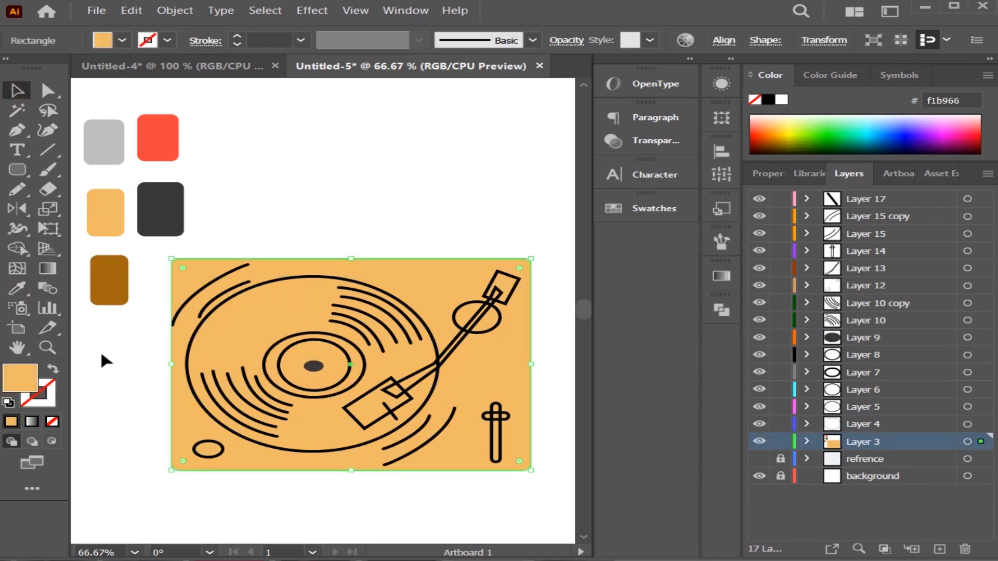
# Fill the inner ellipse of the record's label with the red swatch colour f54341.
pyautogui.click(295, 389)
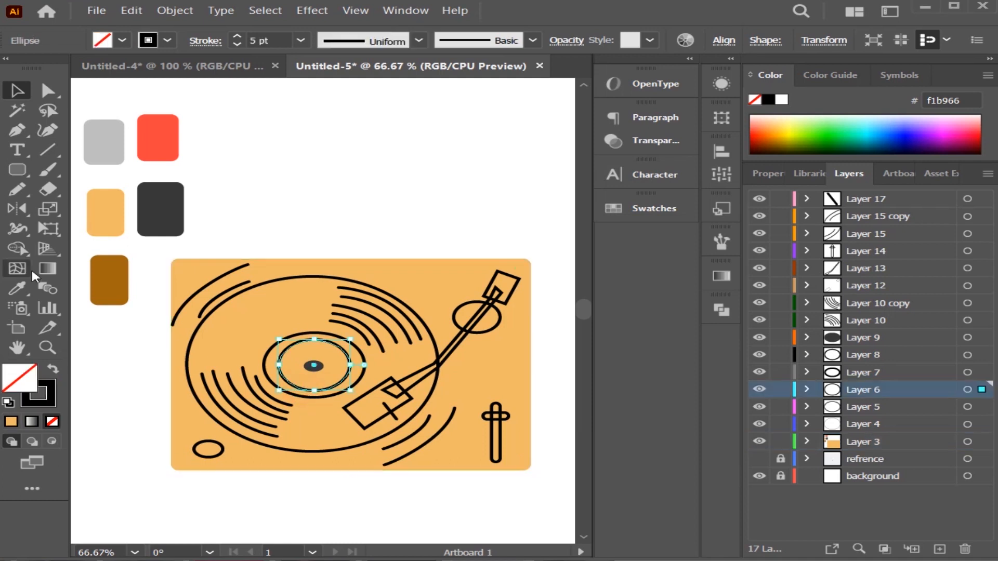
pyautogui.press('i')
pyautogui.click(157, 138)
pyautogui.click(361, 379)
pyautogui.click(158, 137)
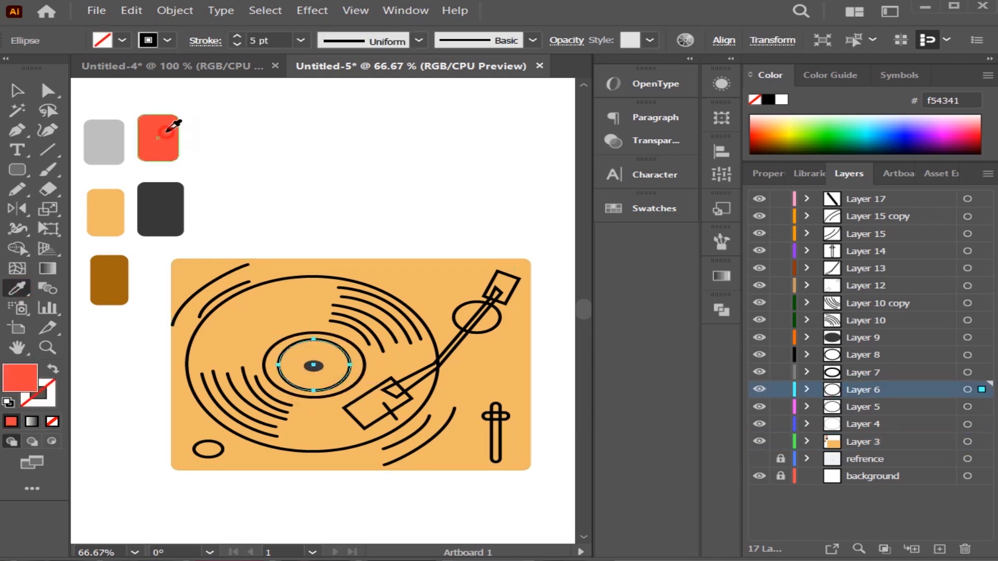
pyautogui.press('v')
pyautogui.click(470, 183)
# Give the inner label ellipse a 1 pt black stroke.
pyautogui.click(333, 377)
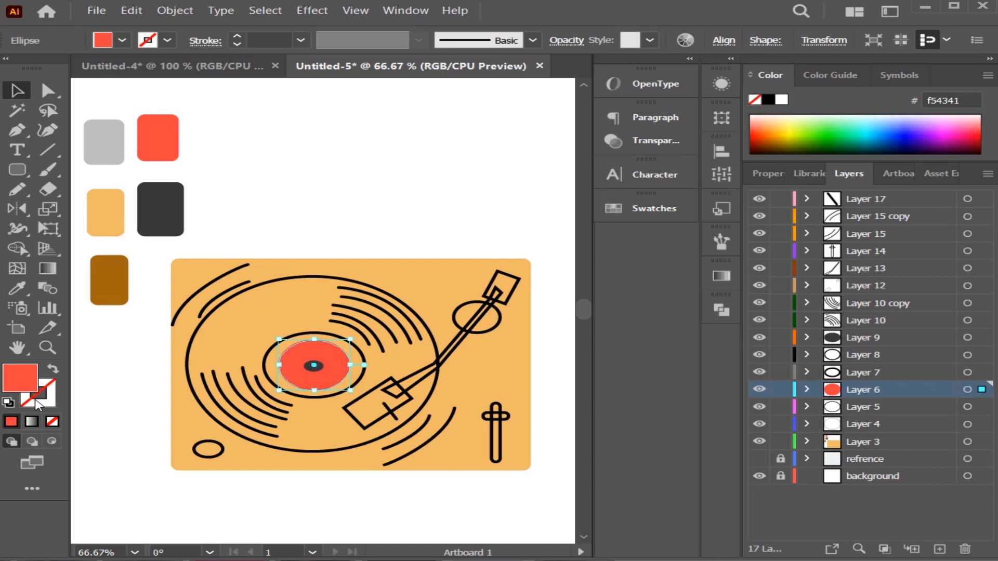
pyautogui.doubleClick(37, 401)
pyautogui.click(728, 160)
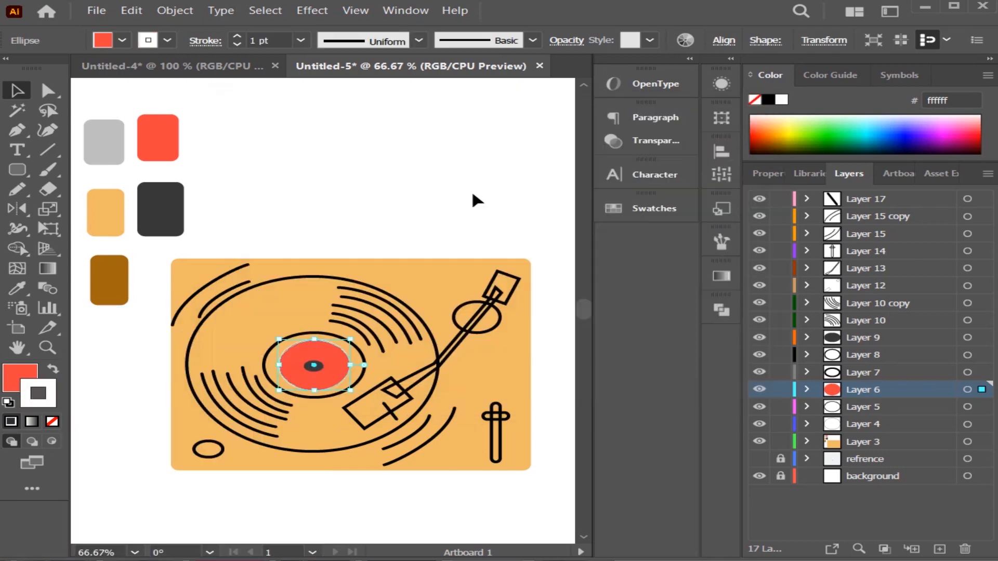
pyautogui.doubleClick(48, 397)
pyautogui.click(219, 365)
pyautogui.click(705, 162)
pyautogui.click(292, 120)
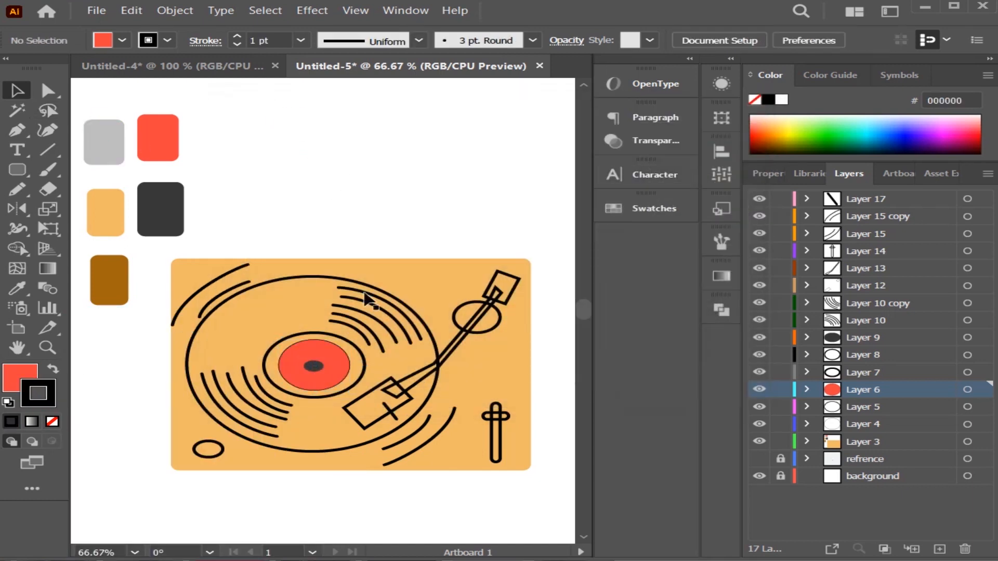
# Fill the outer label ellipse with the red swatch colour and give it a 5 pt black stroke.
pyautogui.click(363, 353)
pyautogui.press('i')
pyautogui.click(152, 159)
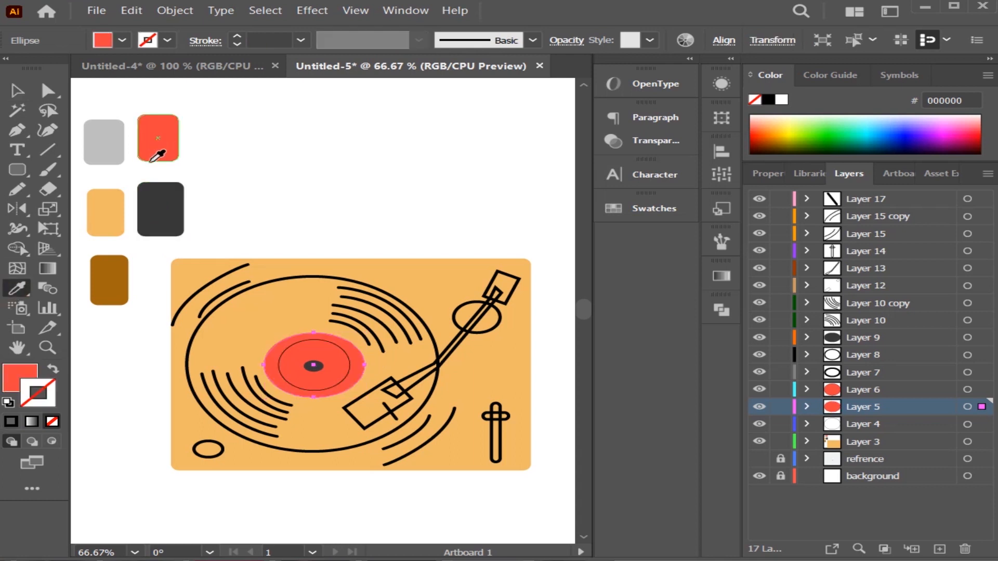
pyautogui.click(11, 422)
pyautogui.click(237, 37)
pyautogui.click(236, 37)
pyautogui.click(236, 38)
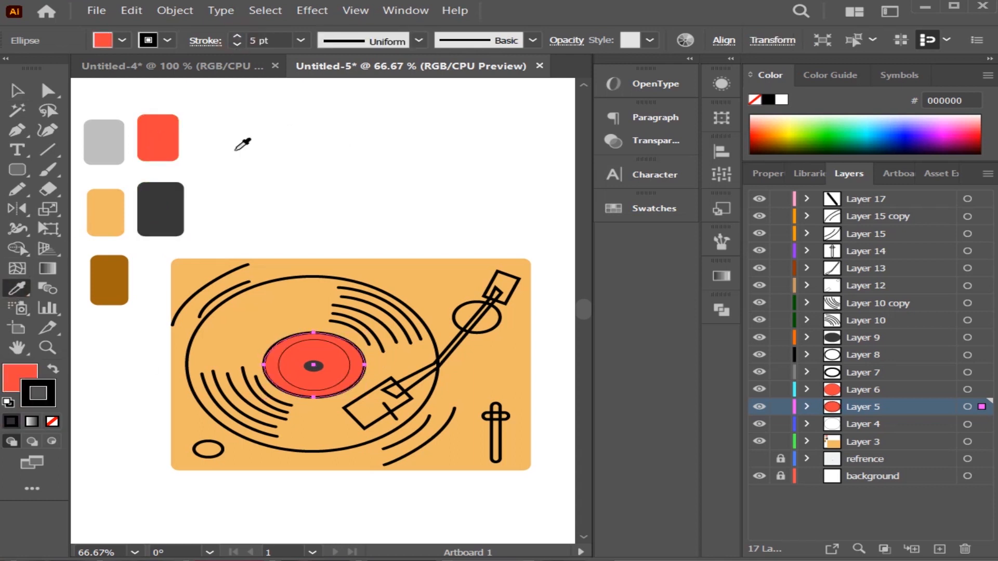
pyautogui.click(27, 93)
pyautogui.click(343, 145)
# Recolour the lower-left group of record grooves with a light grey bfbfbf stroke of 8 pt and no fill.
pyautogui.click(432, 390)
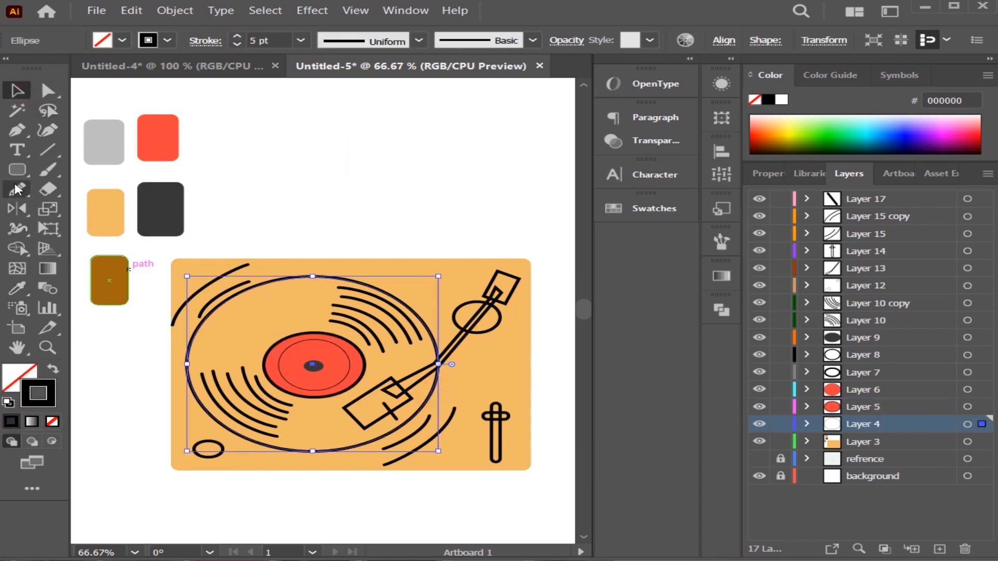
pyautogui.click(383, 318)
pyautogui.click(382, 322)
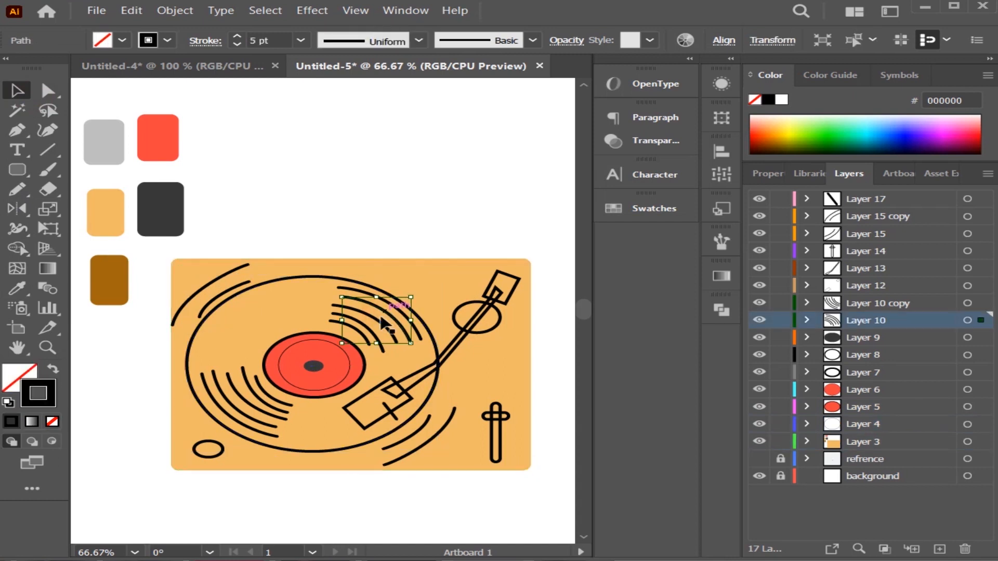
pyautogui.click(255, 397)
pyautogui.press('i')
pyautogui.click(104, 137)
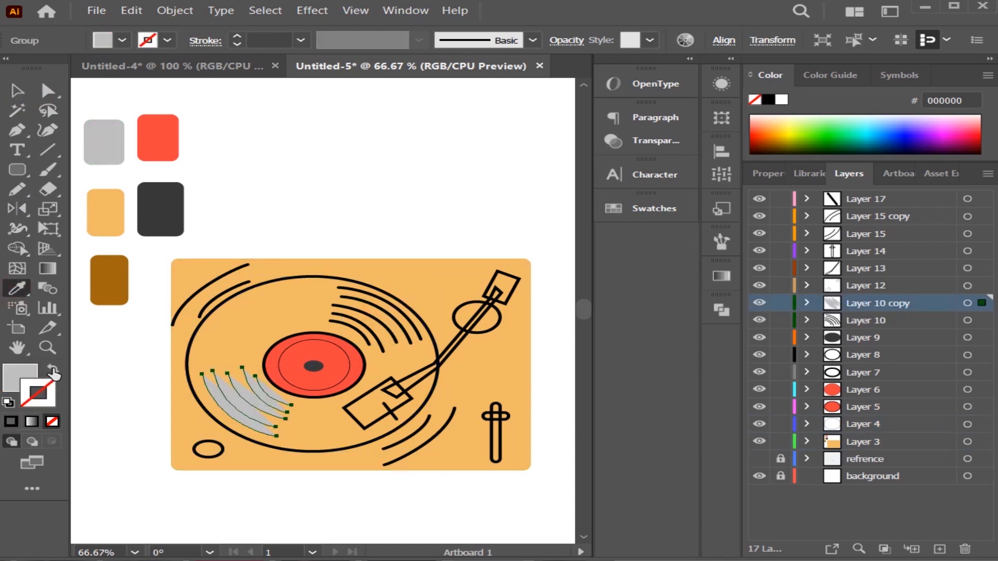
pyautogui.click(52, 369)
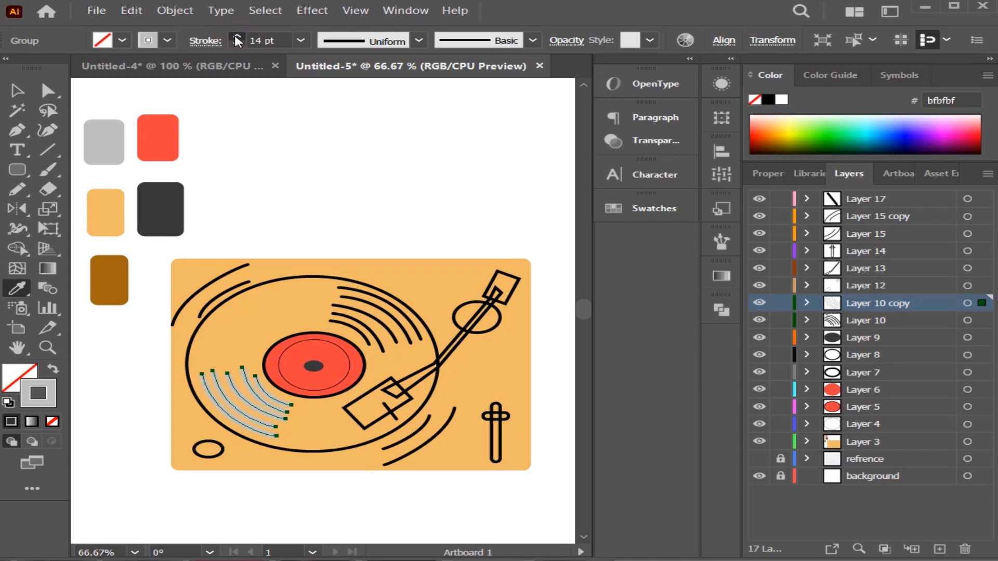
pyautogui.press('v')
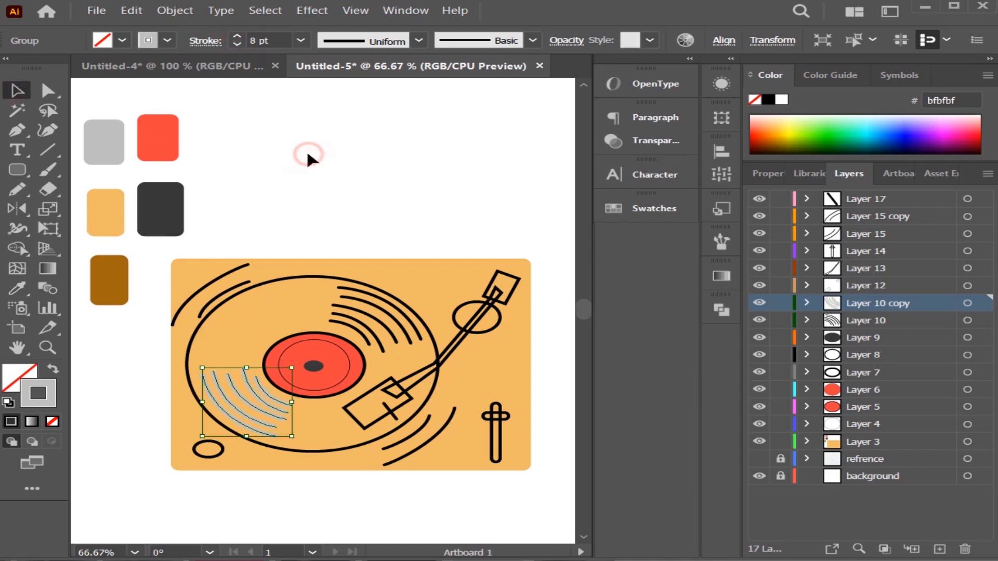
pyautogui.click(307, 153)
# Give the lower-left grooves' grey stroke round caps.
pyautogui.click(250, 410)
pyautogui.click(205, 40)
pyautogui.click(88, 82)
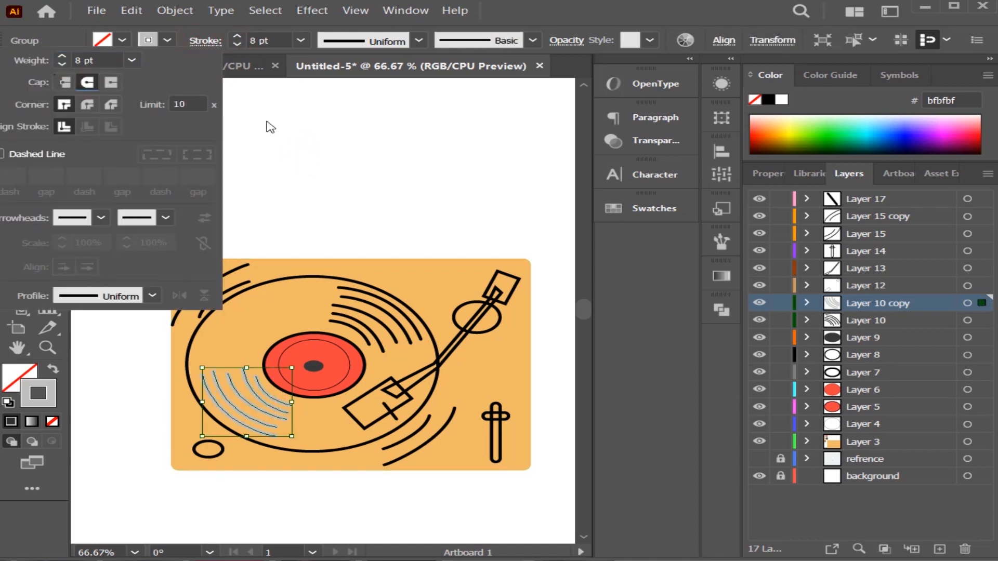
pyautogui.click(270, 127)
# Group the upper-right groove lines and copy the lower-left grooves' grey 8 pt stroke onto them.
pyautogui.click(383, 340)
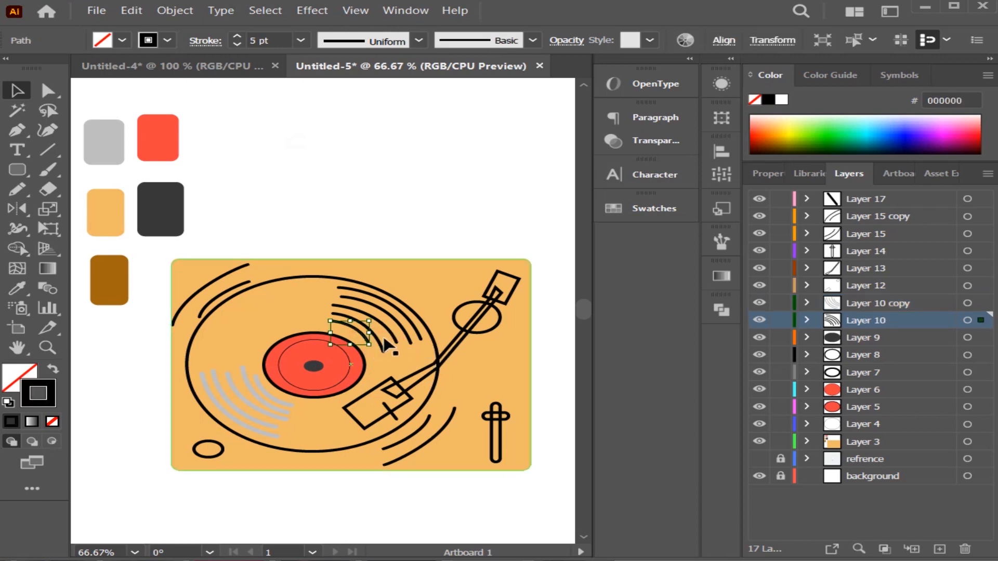
pyautogui.moveTo(383, 340); pyautogui.dragTo(421, 335)
pyautogui.rightClick(362, 316)
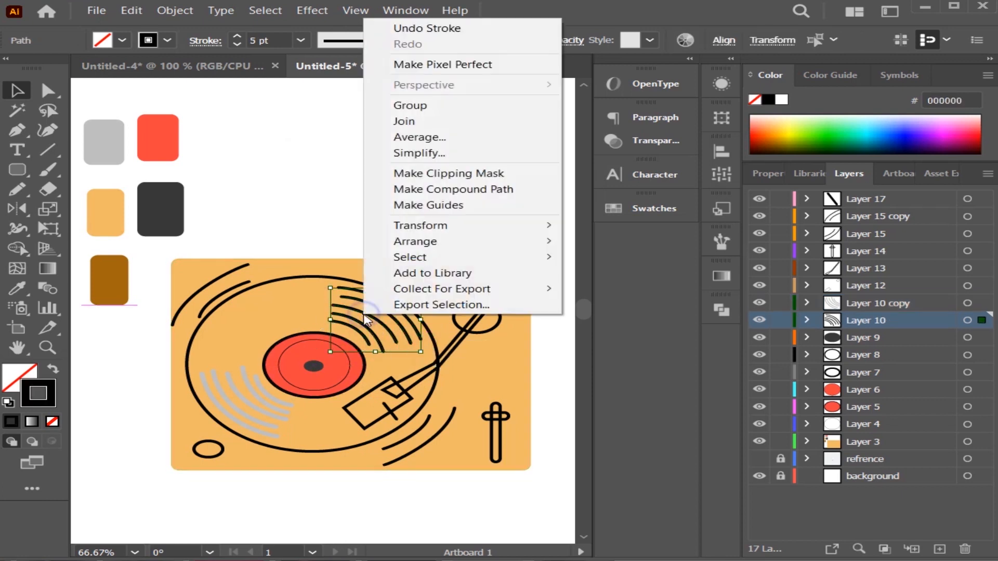
pyautogui.click(393, 103)
pyautogui.click(17, 288)
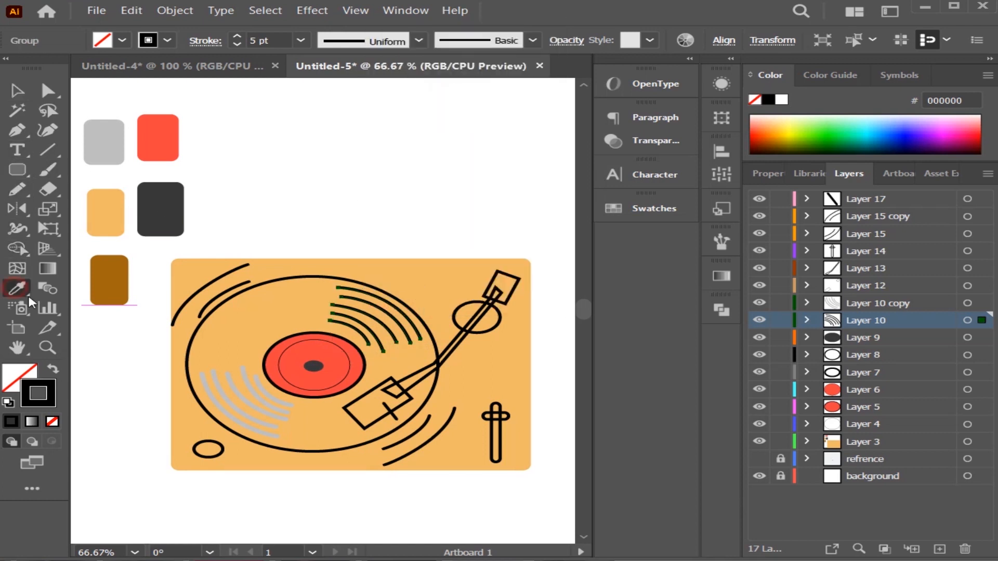
pyautogui.click(247, 381)
pyautogui.click(17, 89)
pyautogui.click(356, 189)
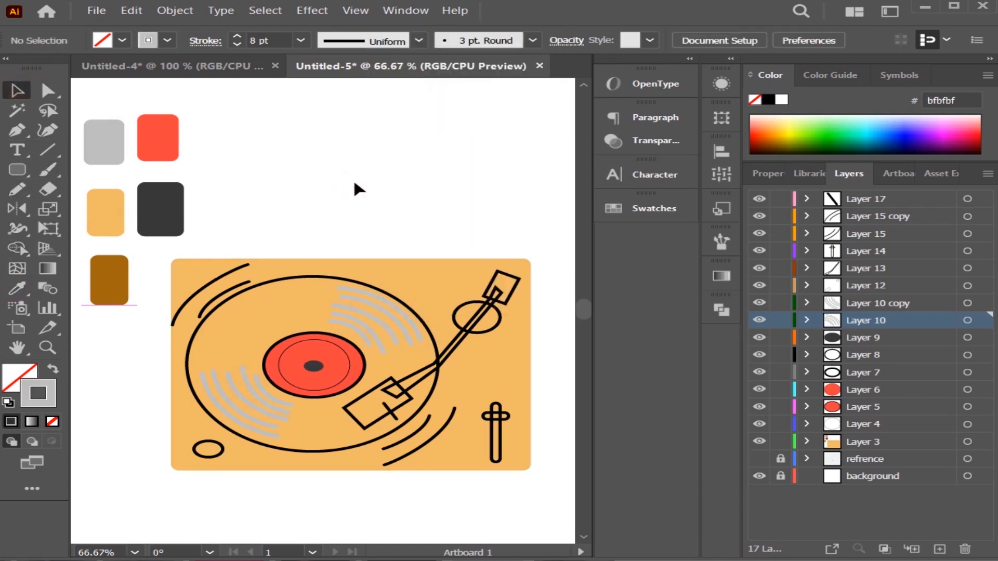
# Fill the large record ellipse with the dark grey swatch colour, without a stroke.
pyautogui.click(188, 357)
pyautogui.click(17, 288)
pyautogui.click(160, 208)
pyautogui.click(17, 90)
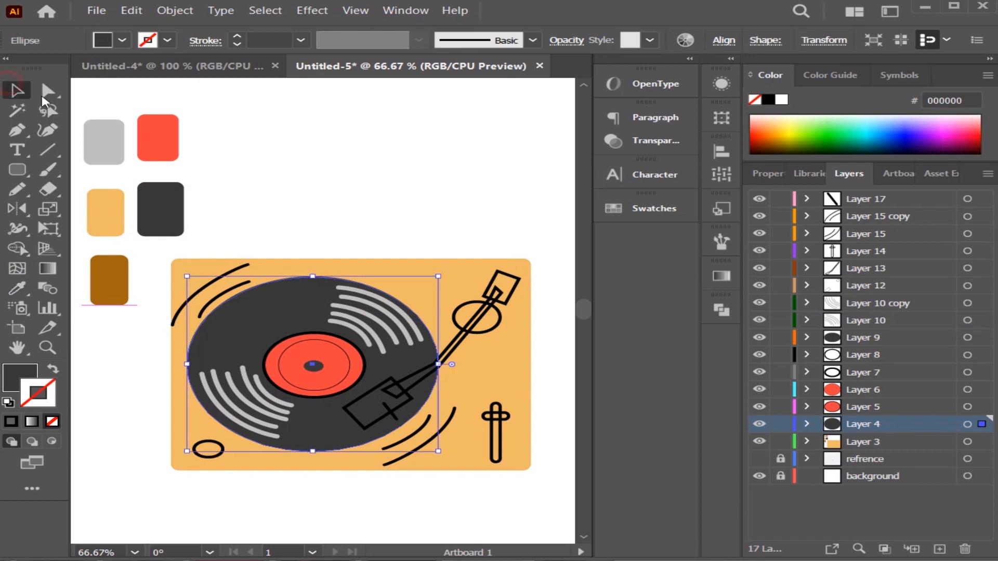
pyautogui.click(374, 171)
# Fill the headshell rectangle at the tonearm's lower end with black 000000, keeping its 5 pt black stroke.
pyautogui.click(356, 420)
pyautogui.doubleClick(12, 375)
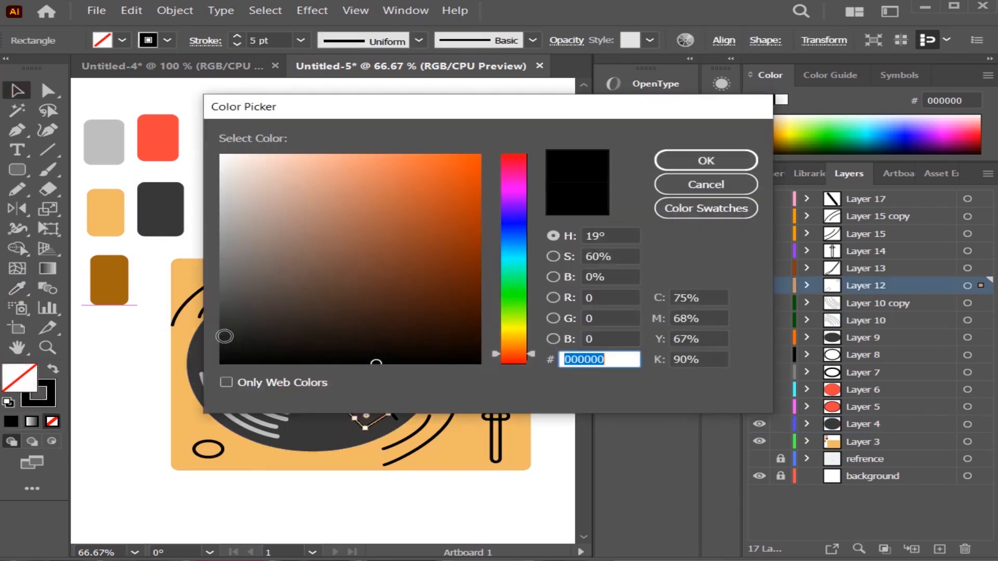
pyautogui.moveTo(224, 336); pyautogui.dragTo(182, 367)
pyautogui.click(723, 161)
pyautogui.doubleClick(31, 371)
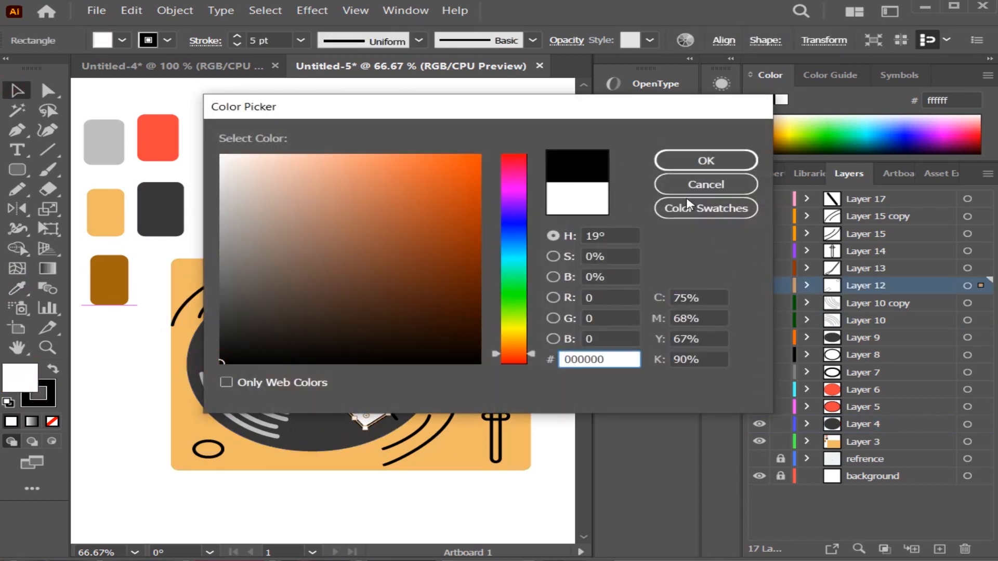
pyautogui.click(704, 158)
pyautogui.click(462, 137)
# Fill the ellipse behind the tonearm's upper end with the dark grey swatch colour 383838, without a stroke.
pyautogui.click(454, 317)
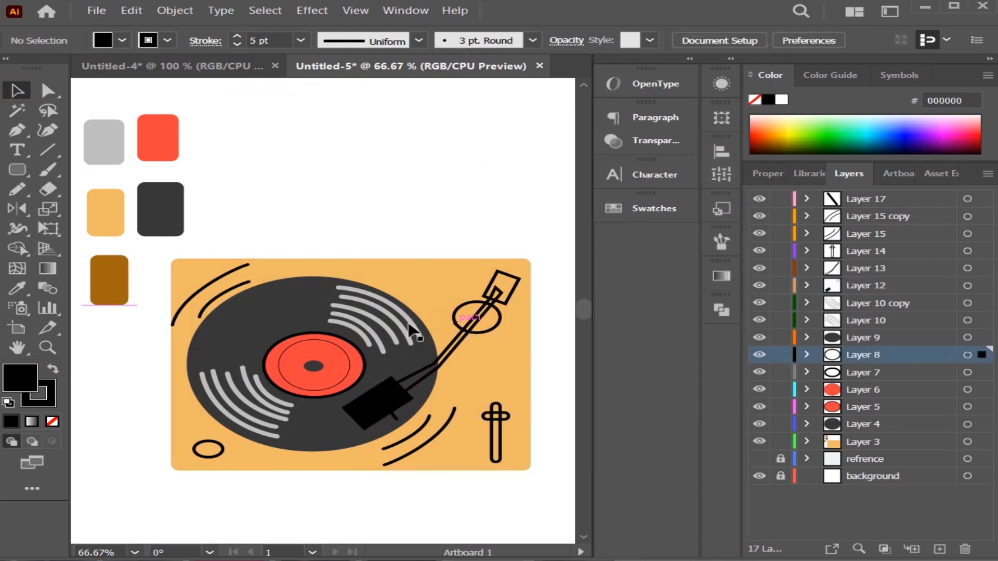
pyautogui.click(17, 288)
pyautogui.click(160, 208)
pyautogui.click(17, 91)
pyautogui.click(395, 190)
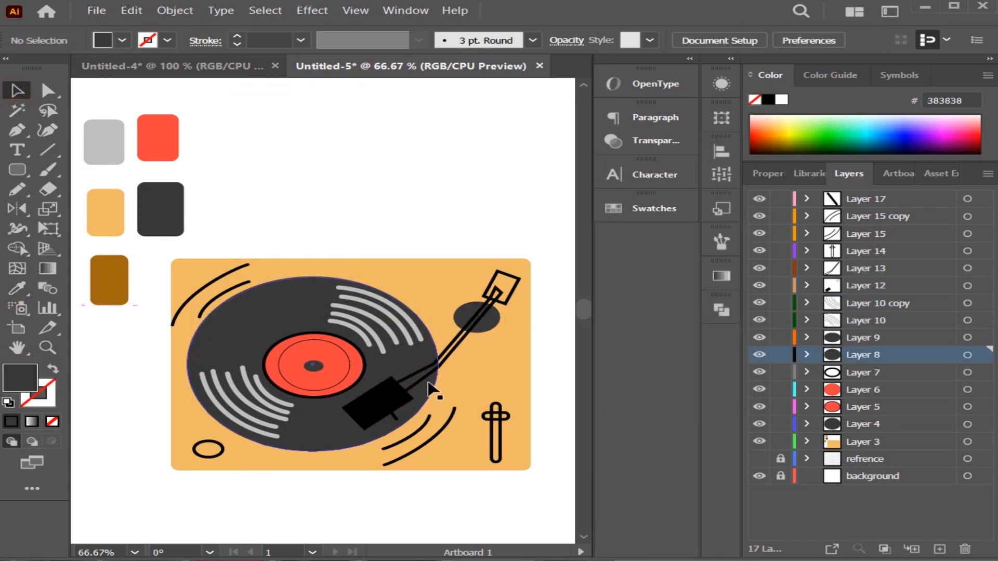
# Fill the long tonearm path with the light grey swatch colour bfbfbf, without a stroke.
pyautogui.click(431, 382)
pyautogui.click(428, 375)
pyautogui.click(17, 289)
pyautogui.click(105, 130)
pyautogui.click(17, 91)
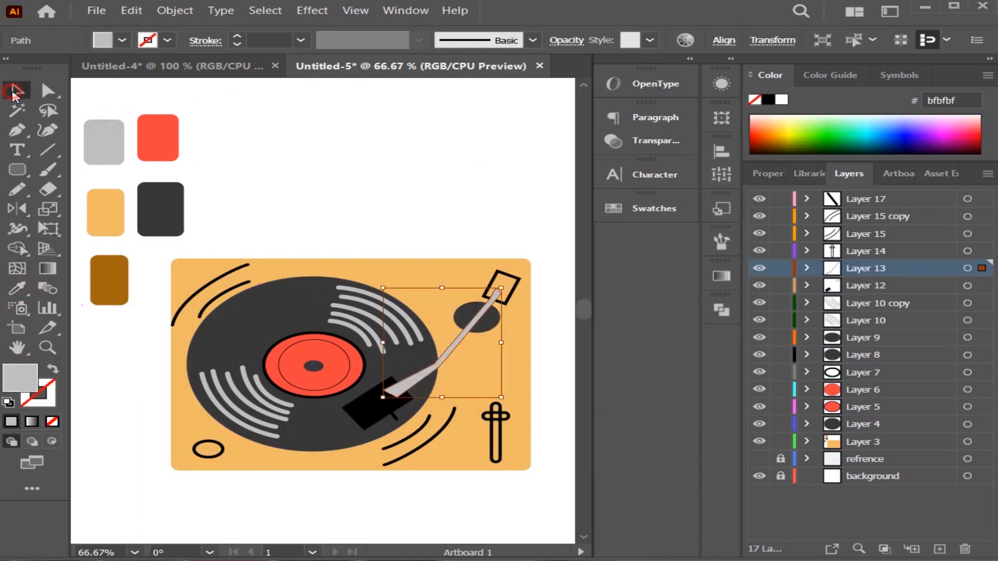
# Darken the tonearm's fill to the warm grey a5a09f and deselect it.
pyautogui.click(414, 396)
pyautogui.click(419, 388)
pyautogui.doubleClick(384, 393)
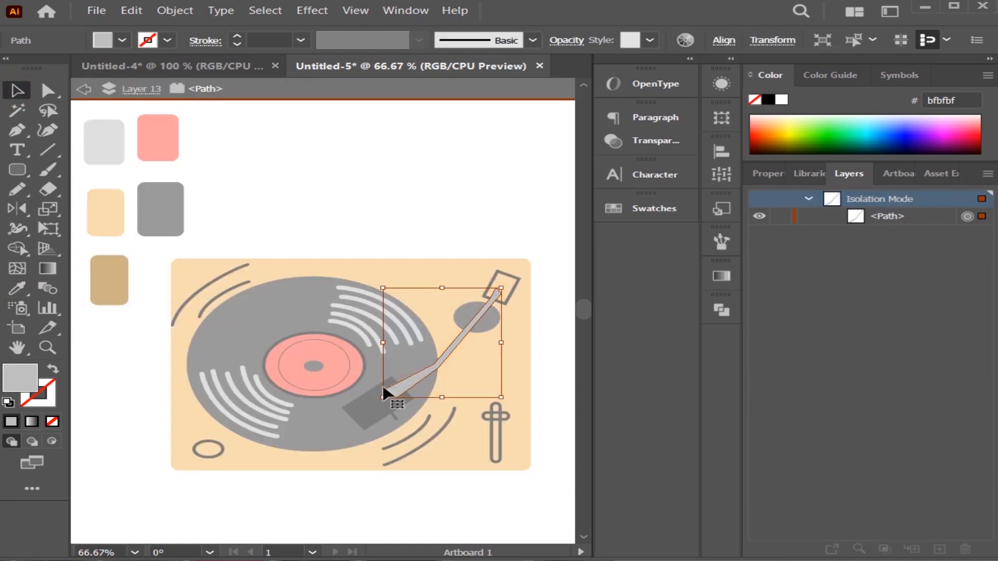
pyautogui.click(83, 90)
pyautogui.click(418, 388)
pyautogui.doubleClick(20, 377)
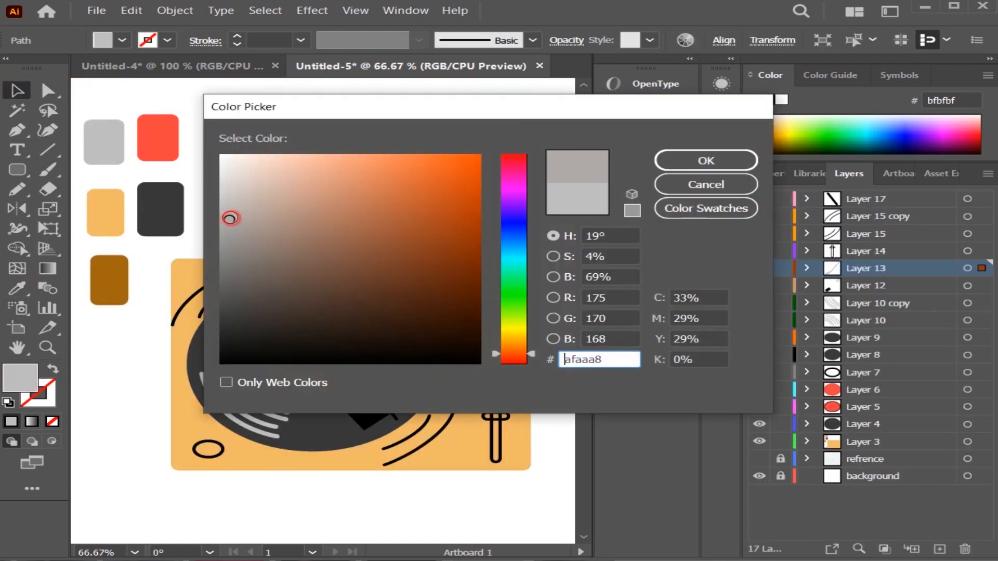
pyautogui.moveTo(230, 218); pyautogui.dragTo(227, 225)
pyautogui.press('Return')
pyautogui.click(468, 209)
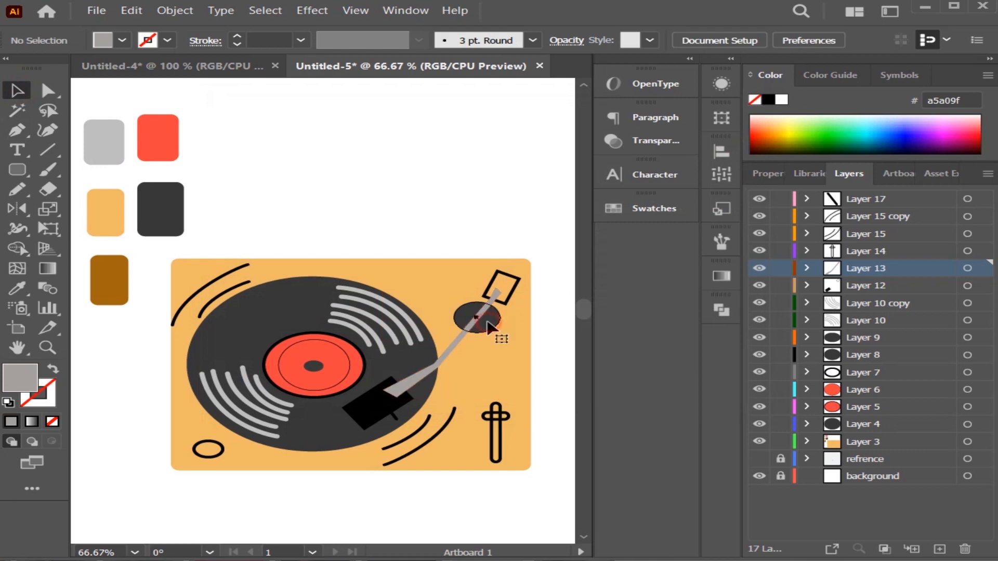
# Bring the dark ellipse at the tonearm's upper end in front of the arm by moving Layer 8 above Layer 13.
pyautogui.rightClick(487, 322)
pyautogui.moveTo(567, 251)
pyautogui.click(698, 246)
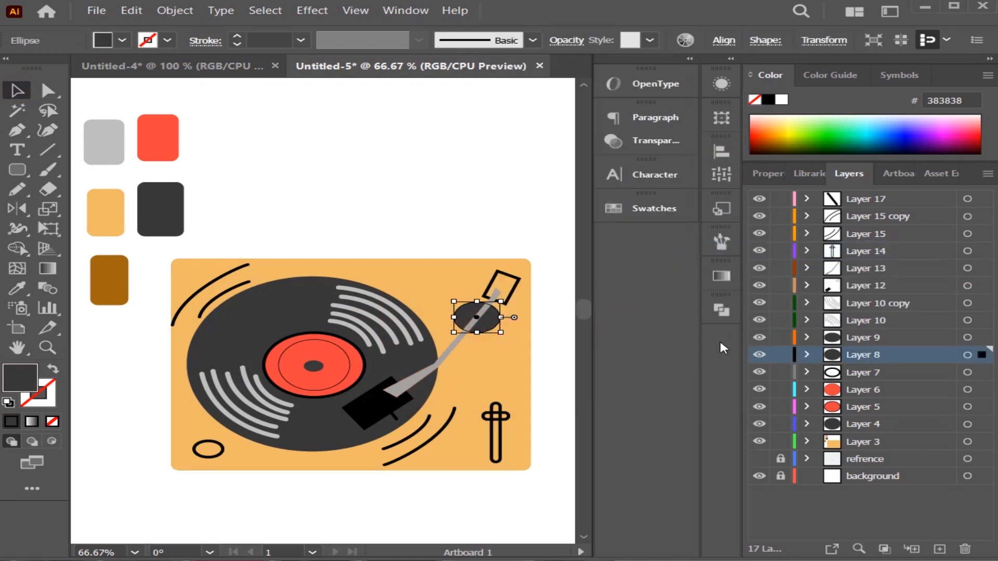
pyautogui.click(288, 219)
pyautogui.click(457, 345)
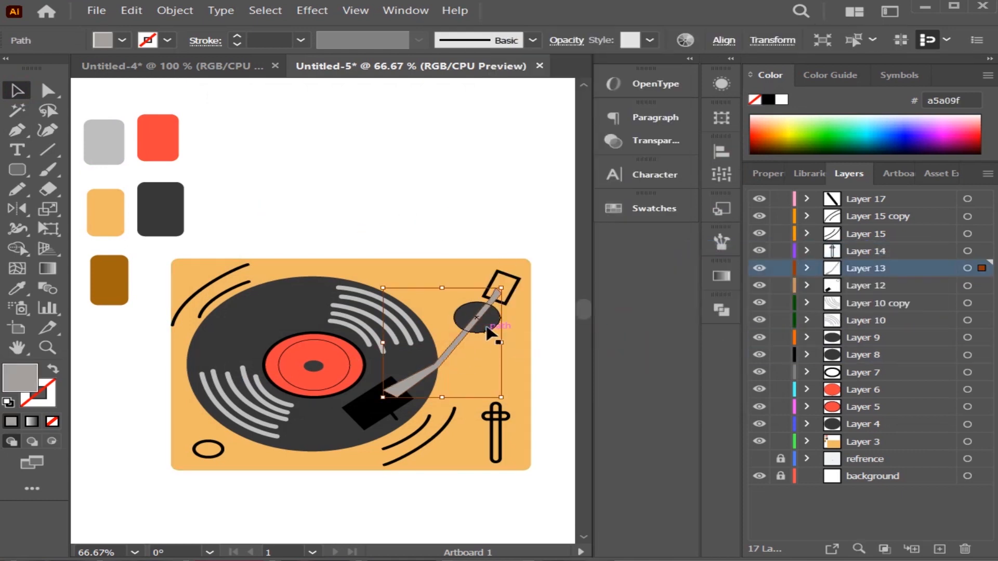
pyautogui.click(489, 329)
pyautogui.moveTo(893, 361); pyautogui.dragTo(863, 259)
pyautogui.click(421, 151)
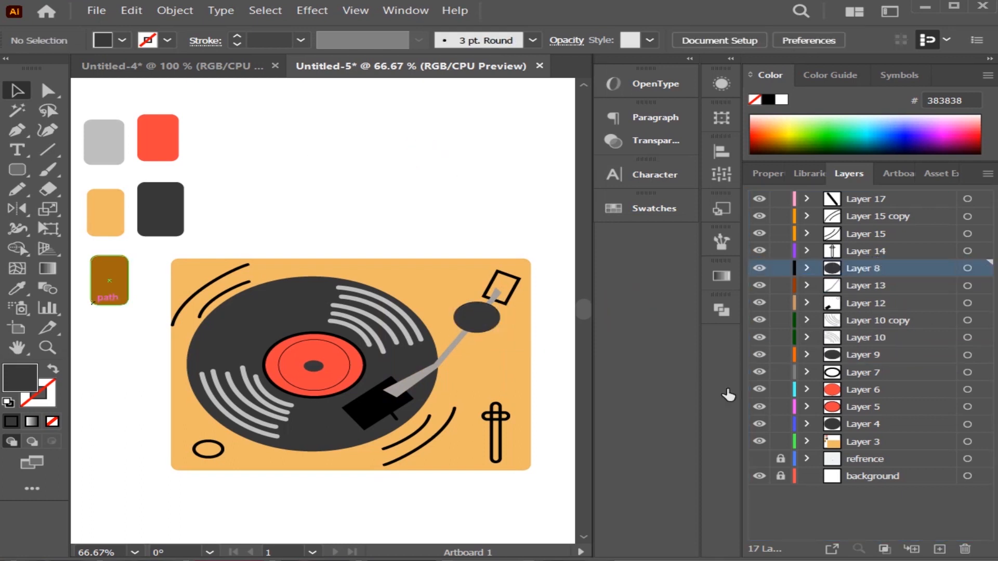
# Place the black headshell in front of the tonearm by moving Layer 12 above Layer 13.
pyautogui.click(506, 299)
pyautogui.click(363, 407)
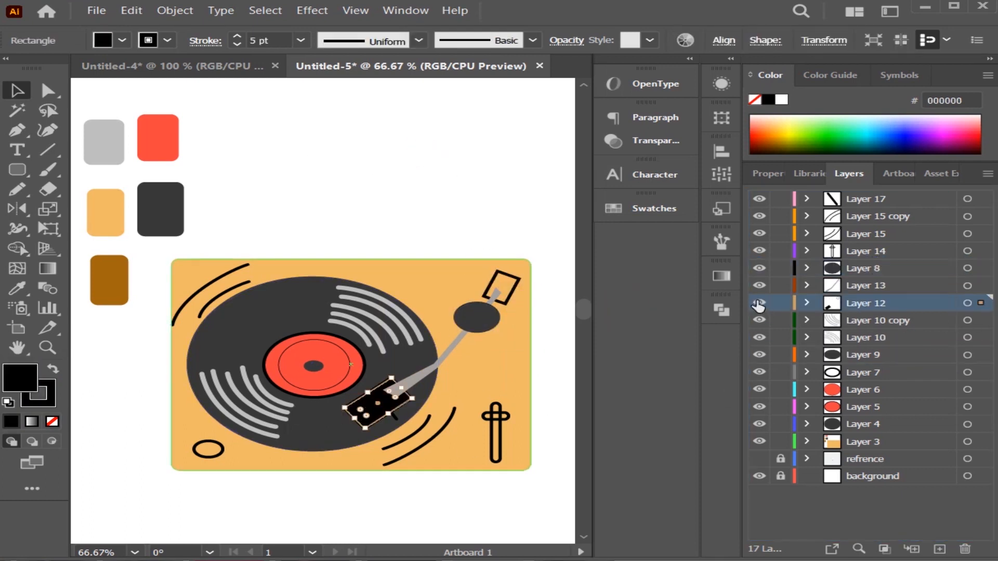
pyautogui.click(759, 303)
pyautogui.click(759, 303)
pyautogui.moveTo(879, 307); pyautogui.dragTo(873, 286)
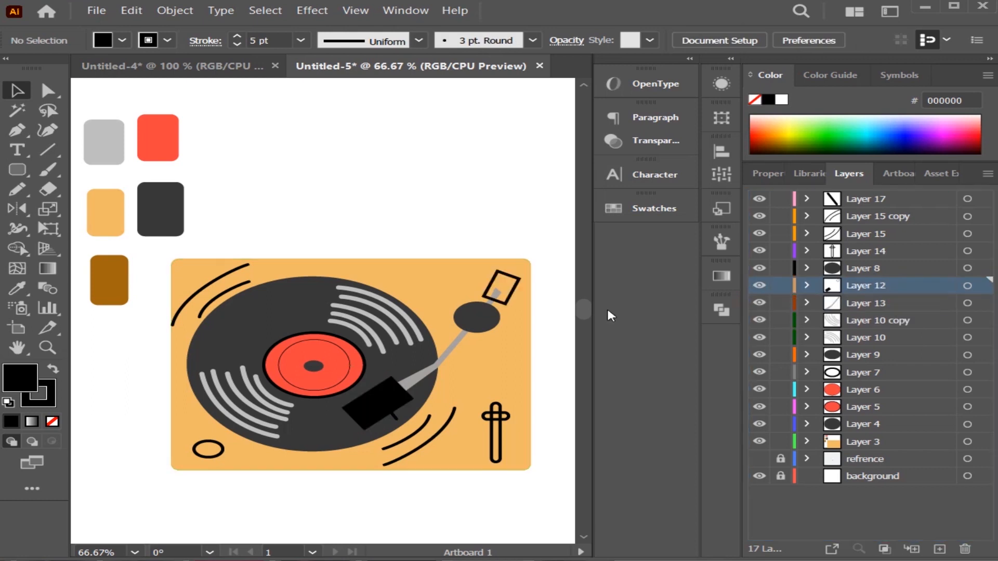
# Copy the headshell's black fill and 5 pt black stroke onto the small rectangle at the tonearm's upper end.
pyautogui.click(513, 289)
pyautogui.click(15, 289)
pyautogui.click(388, 407)
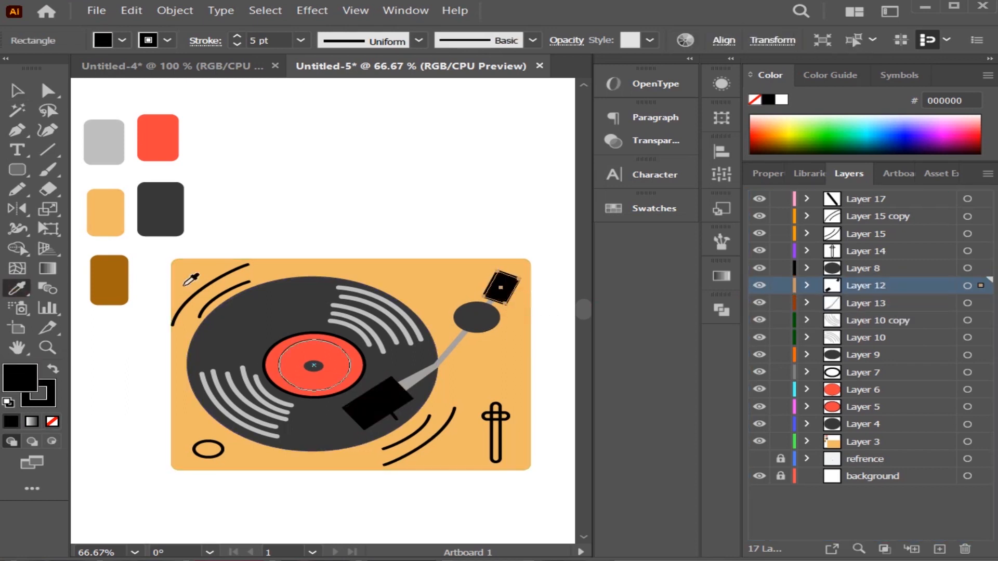
pyautogui.click(17, 91)
pyautogui.click(480, 173)
# Fill the slider's tall vertical track with the light grey swatch colour, without a stroke.
pyautogui.click(495, 442)
pyautogui.click(15, 289)
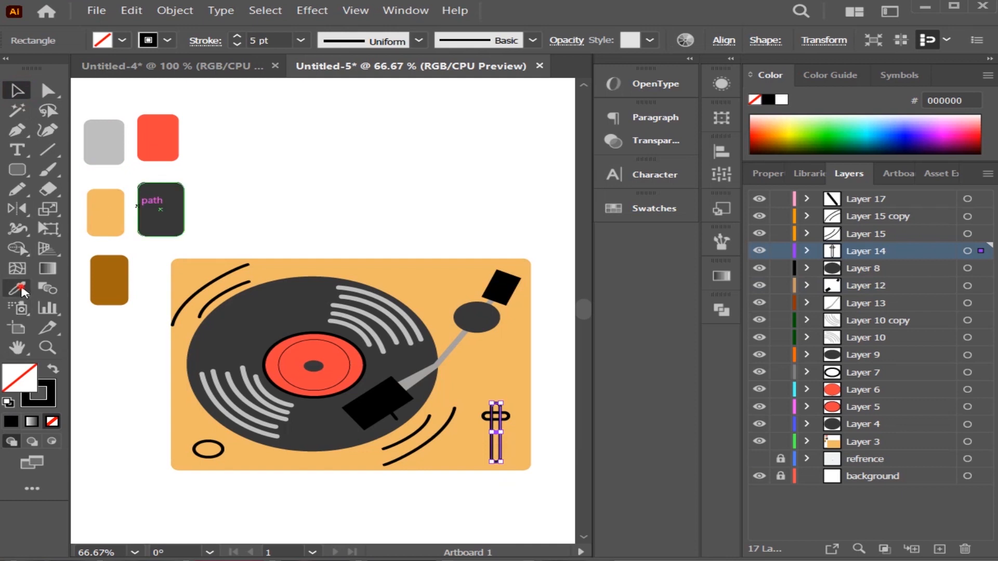
pyautogui.click(104, 141)
pyautogui.click(17, 91)
pyautogui.click(269, 132)
# Fill the slider's horizontal handle with the dark grey swatch colour 383838, without a stroke.
pyautogui.click(506, 422)
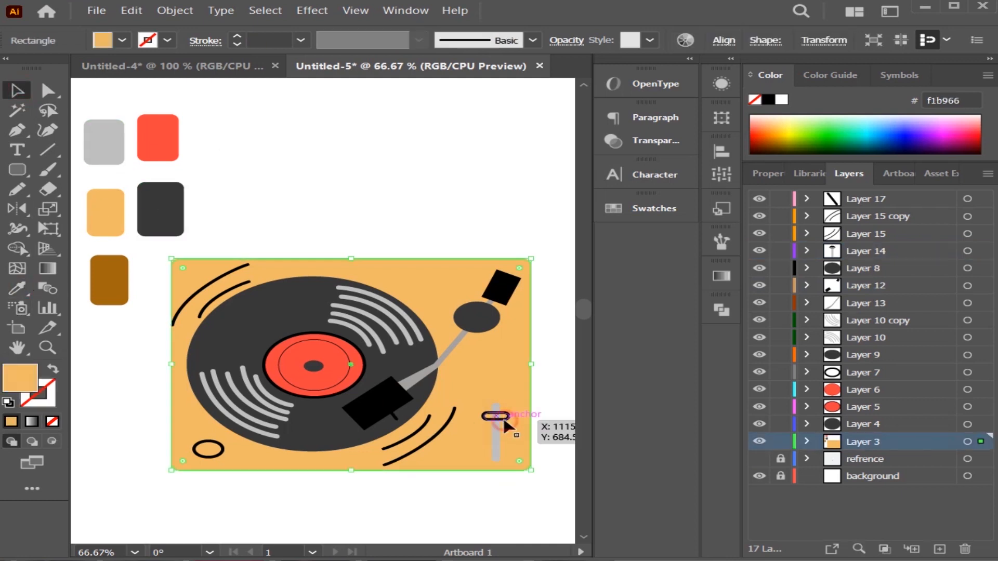
pyautogui.click(503, 419)
pyautogui.click(16, 289)
pyautogui.click(156, 210)
pyautogui.click(17, 91)
pyautogui.click(333, 164)
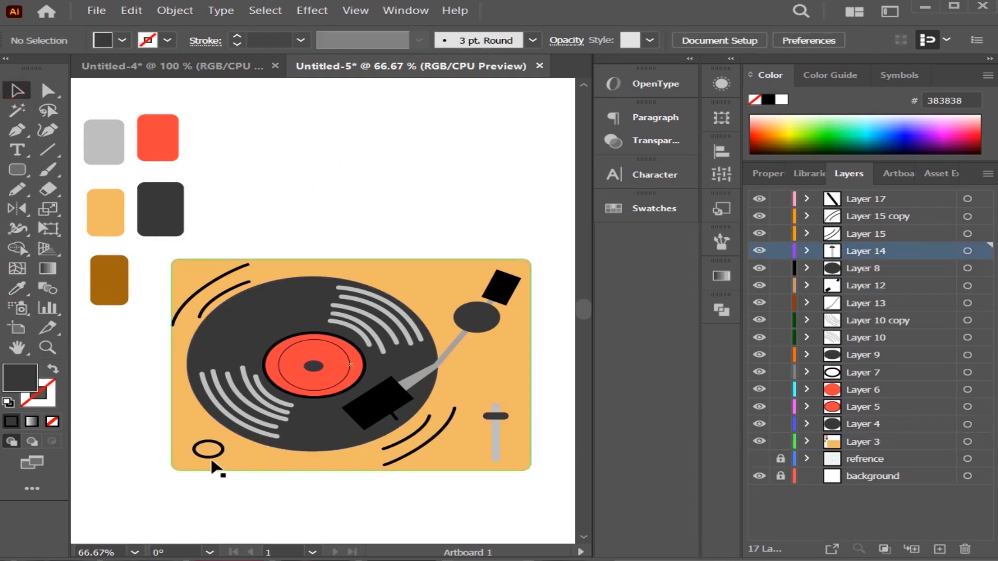
# Fill the small knob ellipse in the body's lower-left corner with the dark grey swatch colour 383838, without a stroke.
pyautogui.click(210, 458)
pyautogui.click(16, 289)
pyautogui.click(172, 219)
pyautogui.click(17, 91)
pyautogui.click(356, 128)
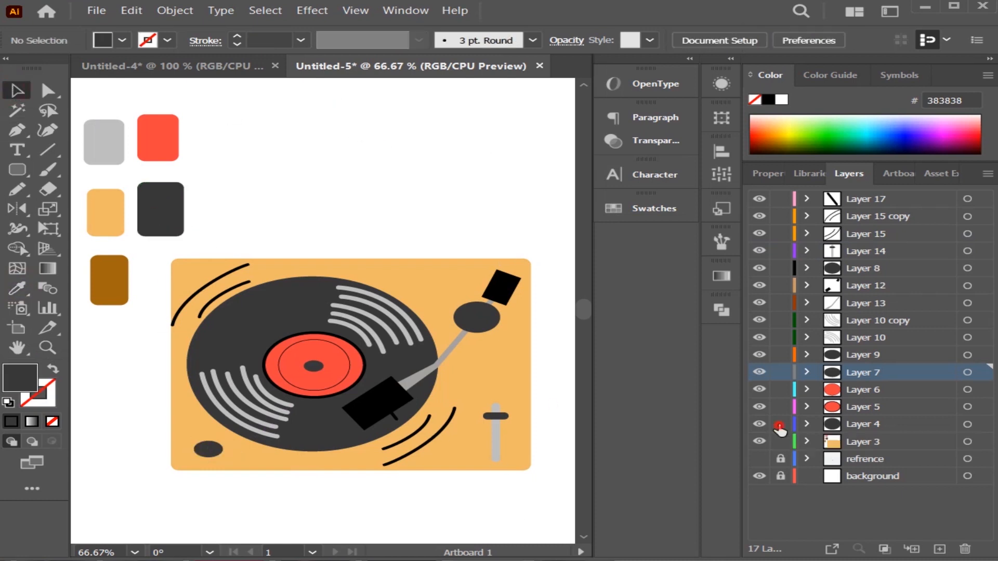
# Lock Layers 4 through 17 except Layer 15 and its copy, and give the outer lower-right curve the grooves' grey 8 pt stroke.
pyautogui.moveTo(780, 427); pyautogui.dragTo(780, 199)
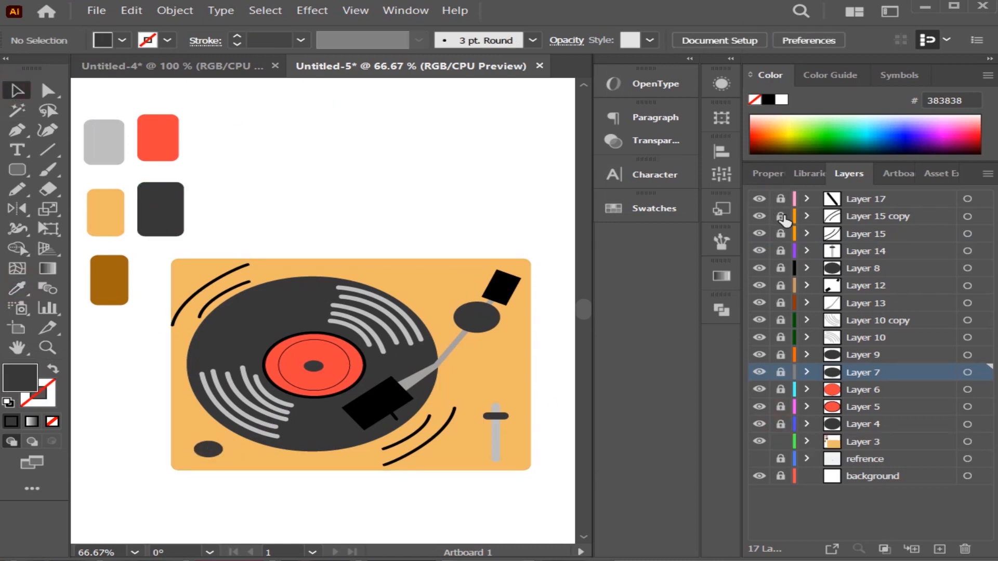
pyautogui.click(408, 460)
pyautogui.click(17, 288)
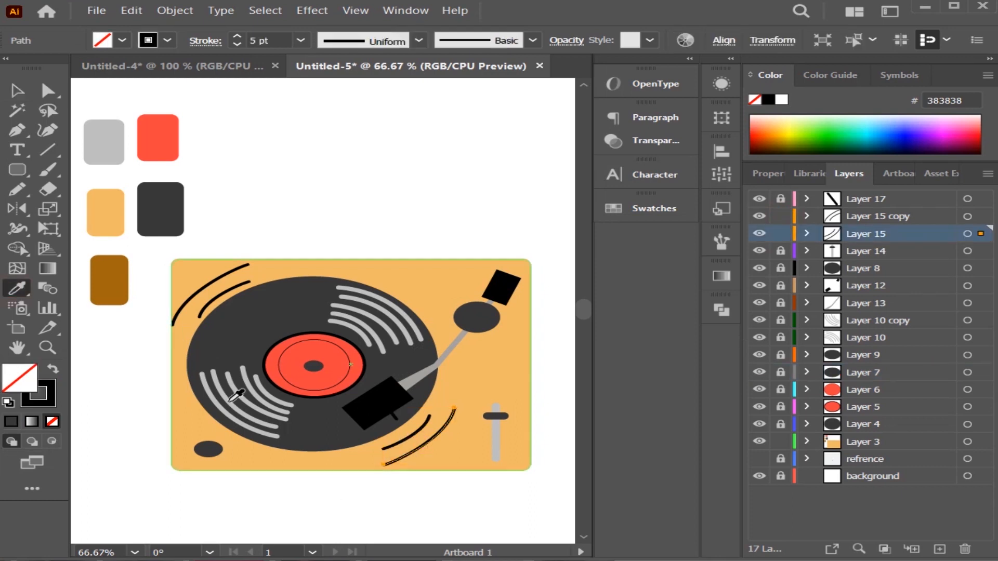
pyautogui.click(99, 156)
pyautogui.click(17, 91)
pyautogui.click(500, 141)
# Copy the outer curve's grey 8 pt stroke onto the inner curve at the body's lower right.
pyautogui.click(420, 430)
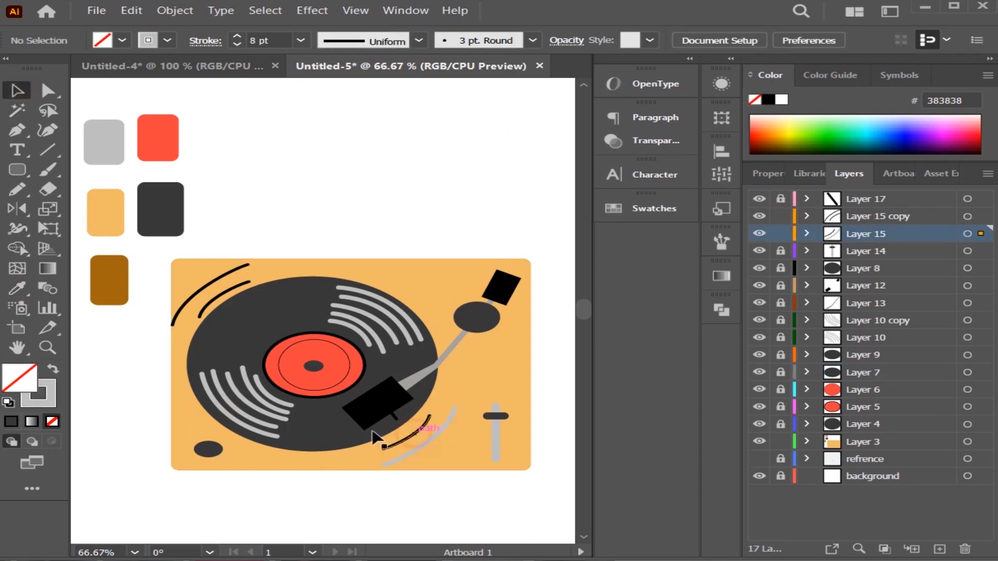
pyautogui.click(17, 289)
pyautogui.click(441, 429)
pyautogui.click(17, 91)
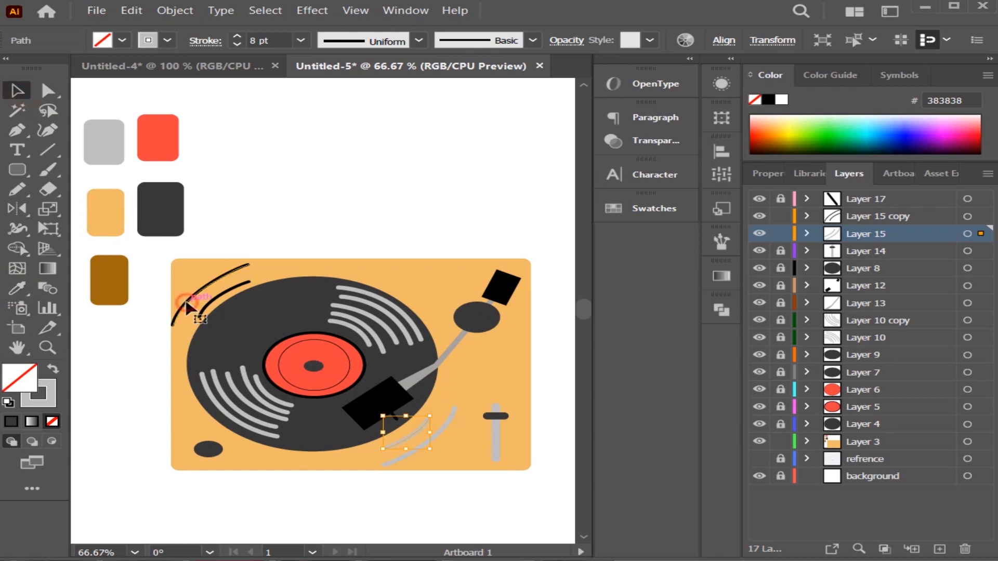
# Apply the grooves' grey 8 pt stroke to the grouped curves at the body's upper left.
pyautogui.click(183, 309)
pyautogui.click(17, 289)
pyautogui.click(285, 409)
pyautogui.click(17, 91)
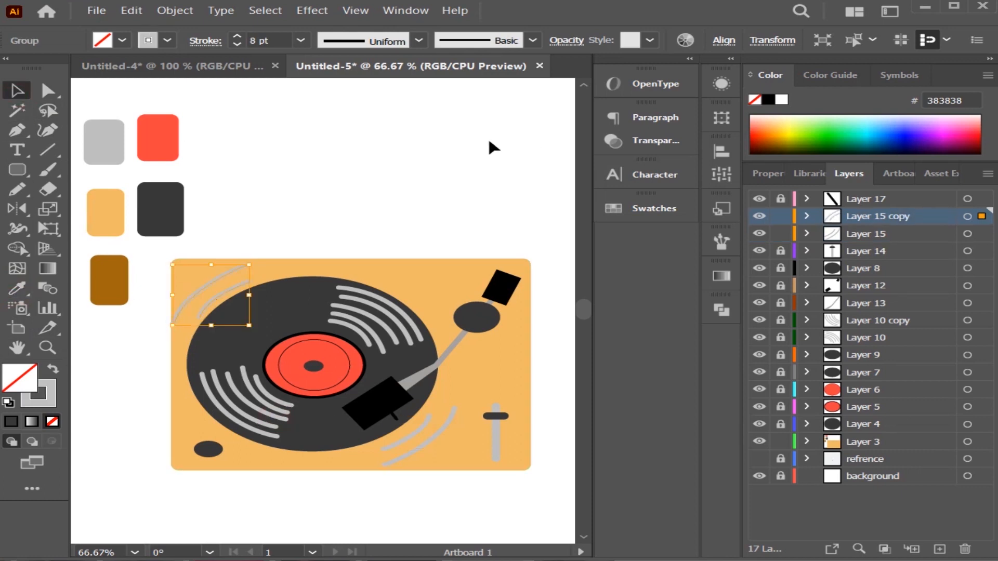
pyautogui.click(490, 147)
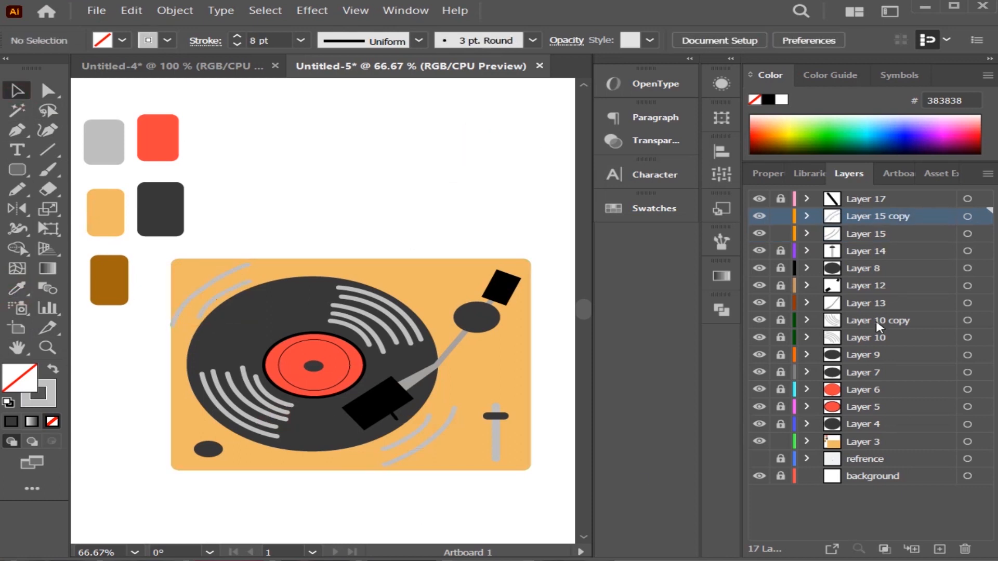
# Hide Layers 4 through 17 and prepare the Paintbrush on Layer 3 with the brown swatch colour a1650f and the rough charcoal-like brush.
pyautogui.click(760, 200)
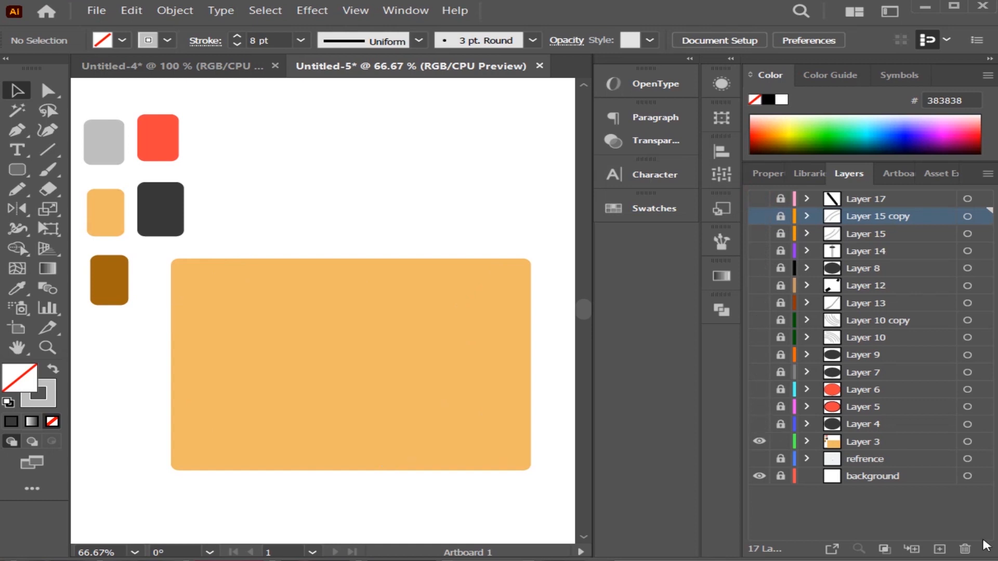
pyautogui.click(47, 170)
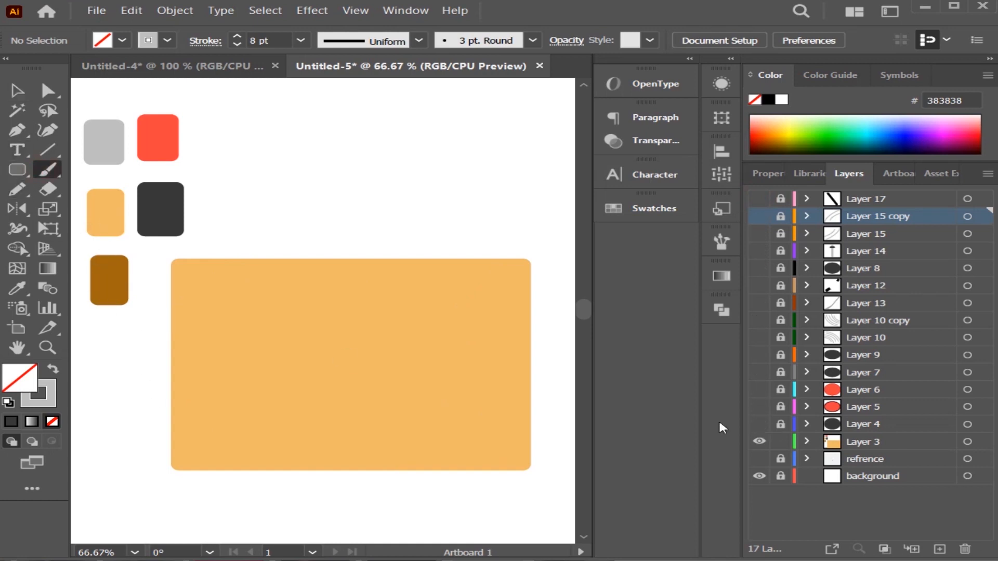
pyautogui.click(832, 439)
pyautogui.press('i')
pyautogui.click(109, 280)
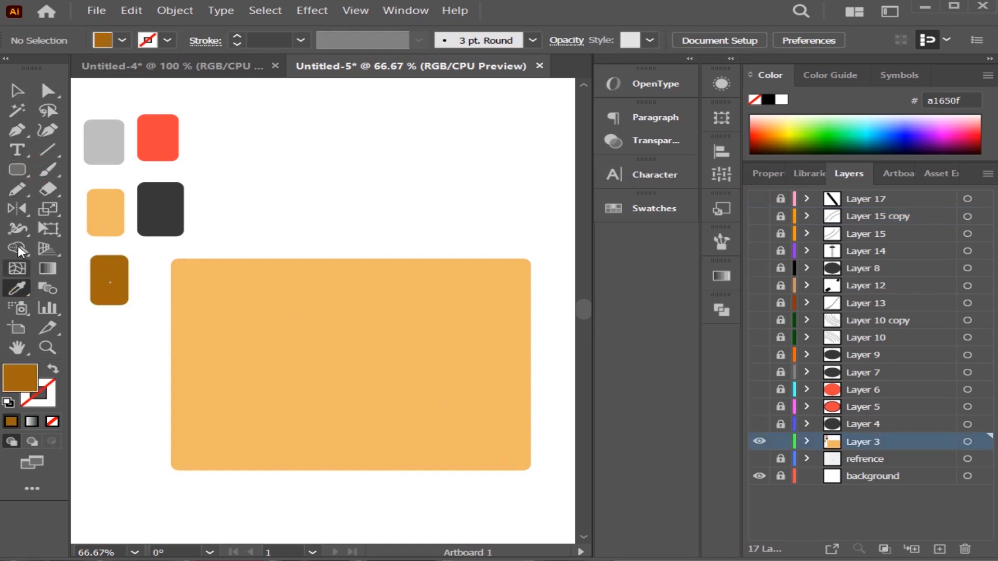
pyautogui.press('b')
pyautogui.click(533, 40)
pyautogui.click(457, 131)
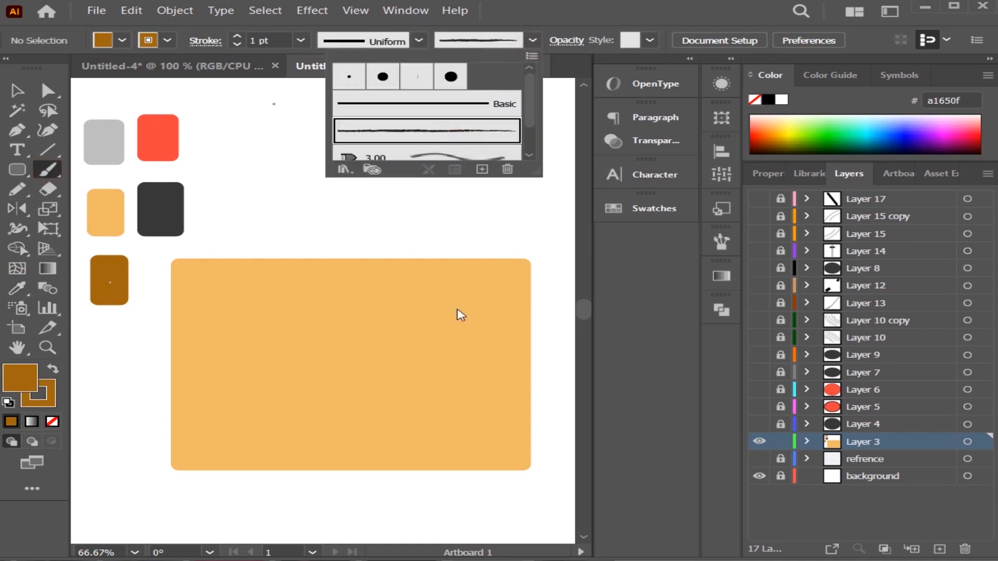
# Paint wavy brown wood-grain lines with a 3 pt stroke across the whole turntable body.
pyautogui.moveTo(499, 297); pyautogui.dragTo(501, 296)
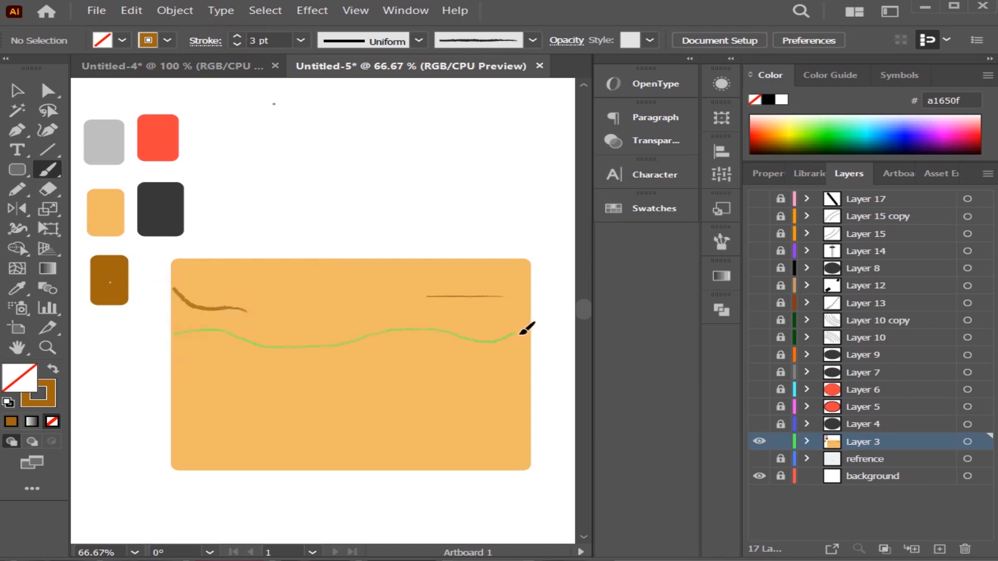
pyautogui.moveTo(521, 333); pyautogui.dragTo(524, 335)
pyautogui.moveTo(200, 419); pyautogui.dragTo(169, 442)
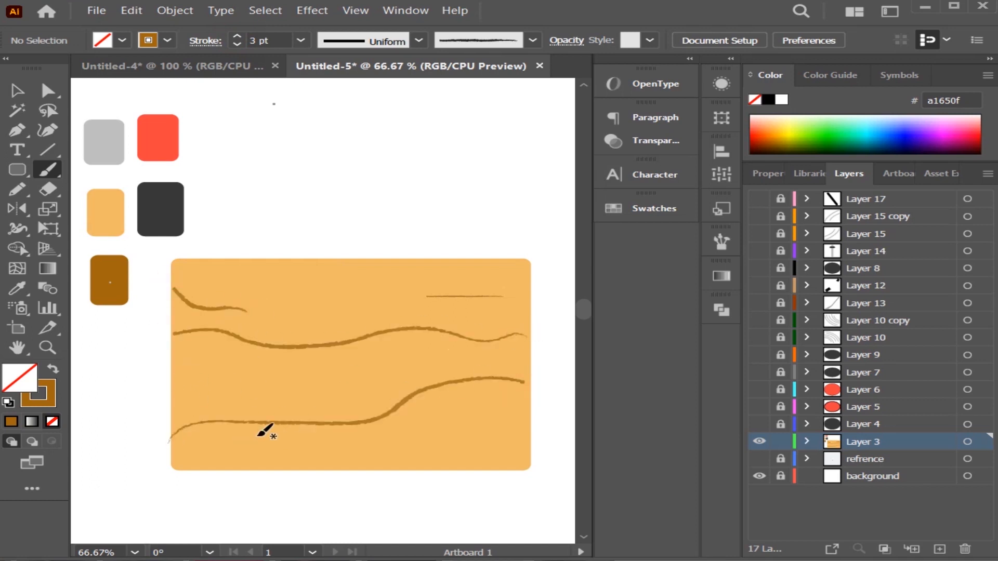
pyautogui.moveTo(521, 358); pyautogui.dragTo(524, 357)
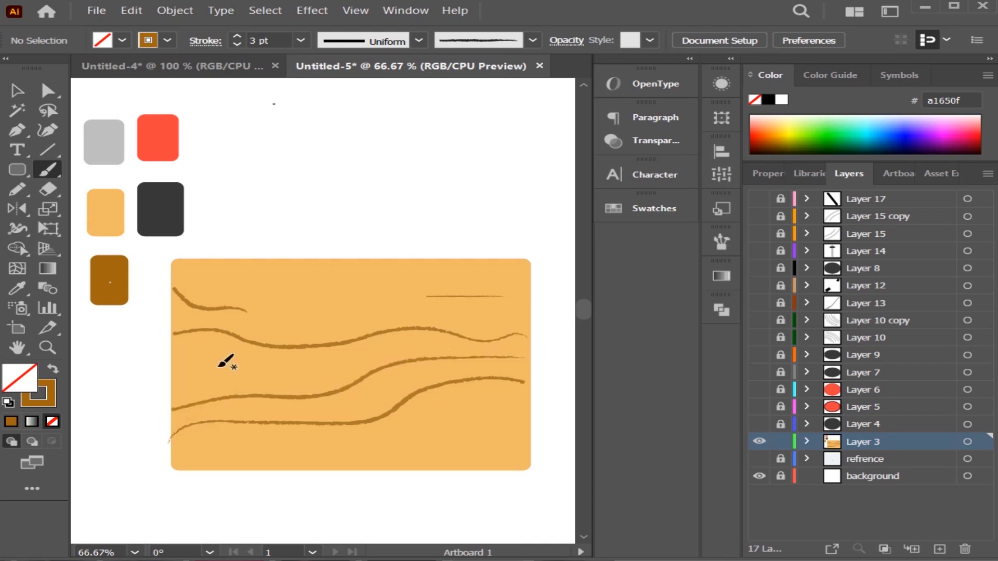
pyautogui.moveTo(291, 361); pyautogui.dragTo(317, 360)
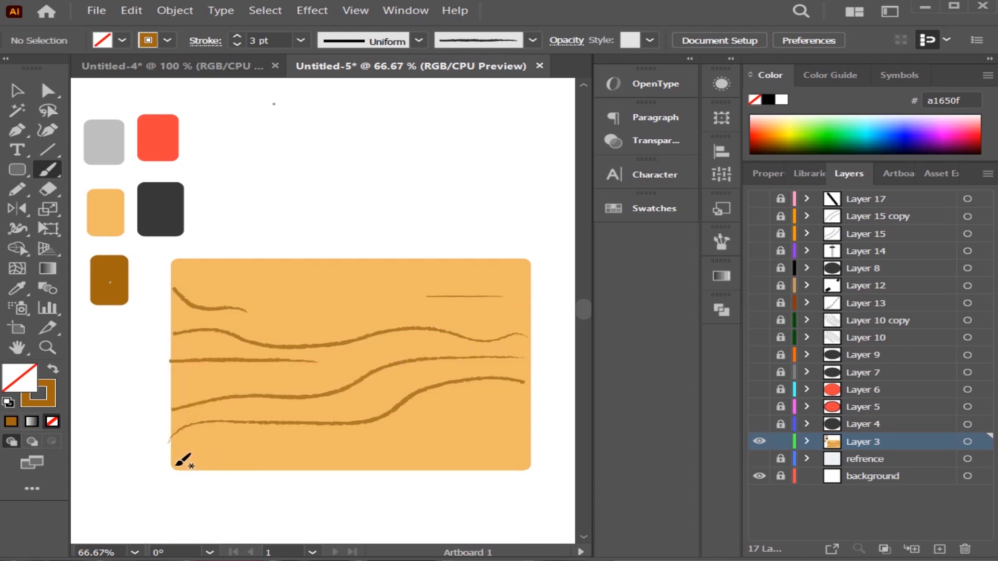
pyautogui.moveTo(385, 430); pyautogui.dragTo(476, 427)
pyautogui.moveTo(387, 461); pyautogui.dragTo(379, 460)
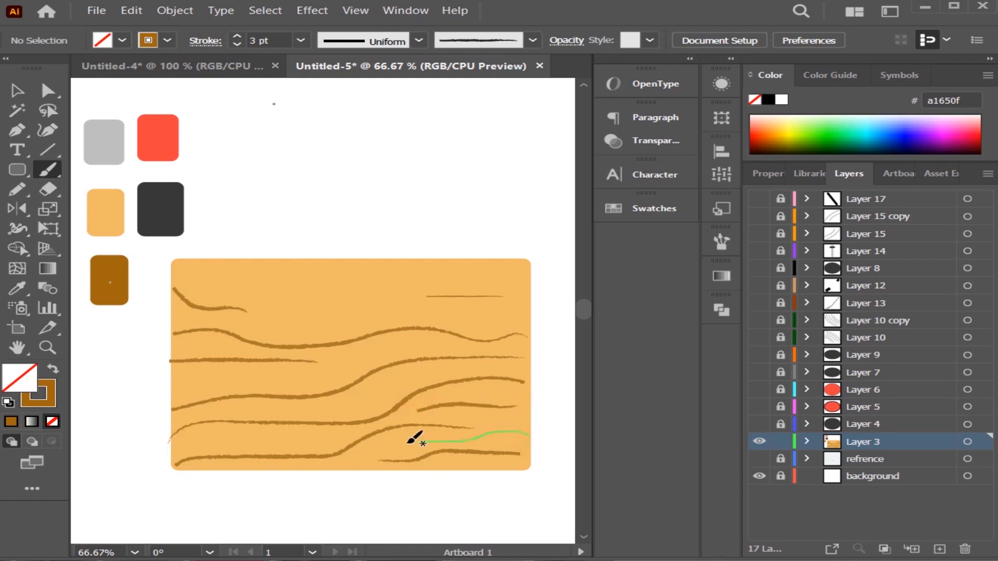
pyautogui.moveTo(328, 374); pyautogui.dragTo(204, 384)
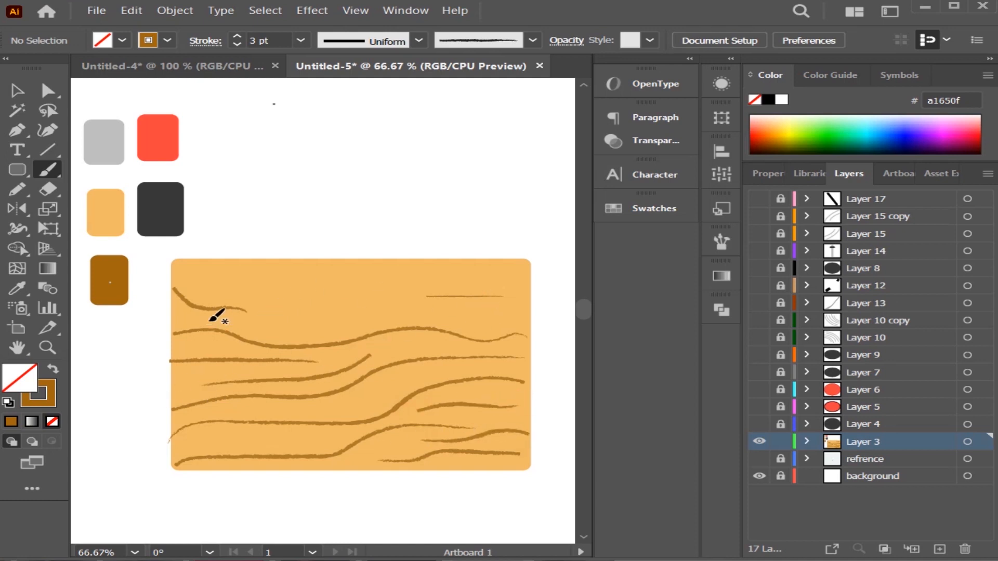
pyautogui.moveTo(370, 313); pyautogui.dragTo(297, 325)
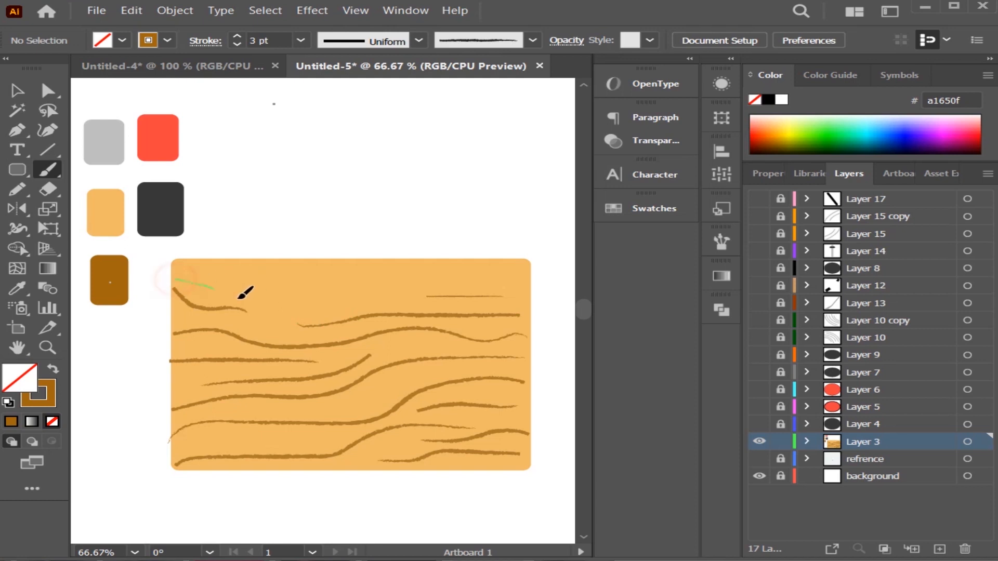
pyautogui.moveTo(488, 287); pyautogui.dragTo(488, 288)
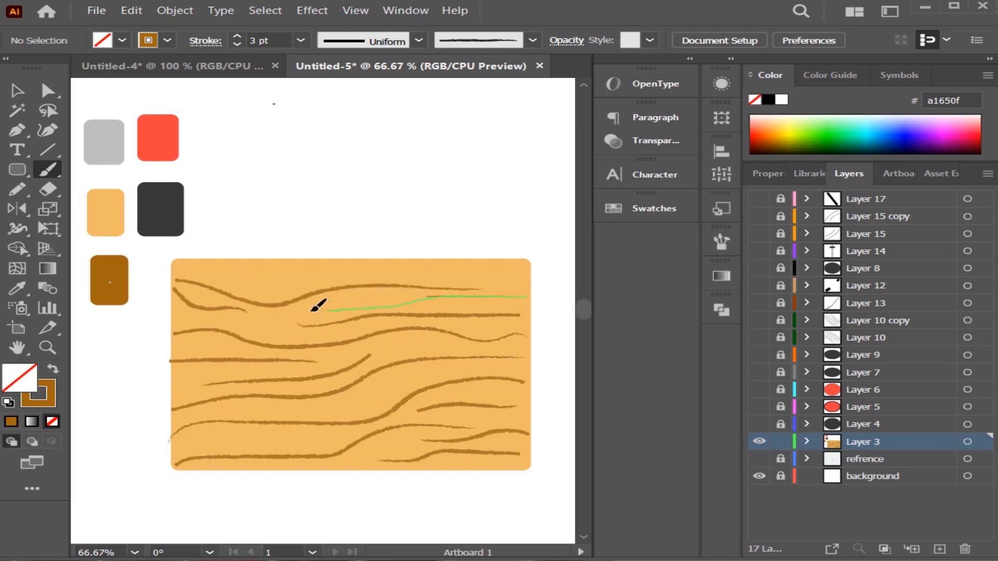
pyautogui.moveTo(312, 311); pyautogui.dragTo(307, 311)
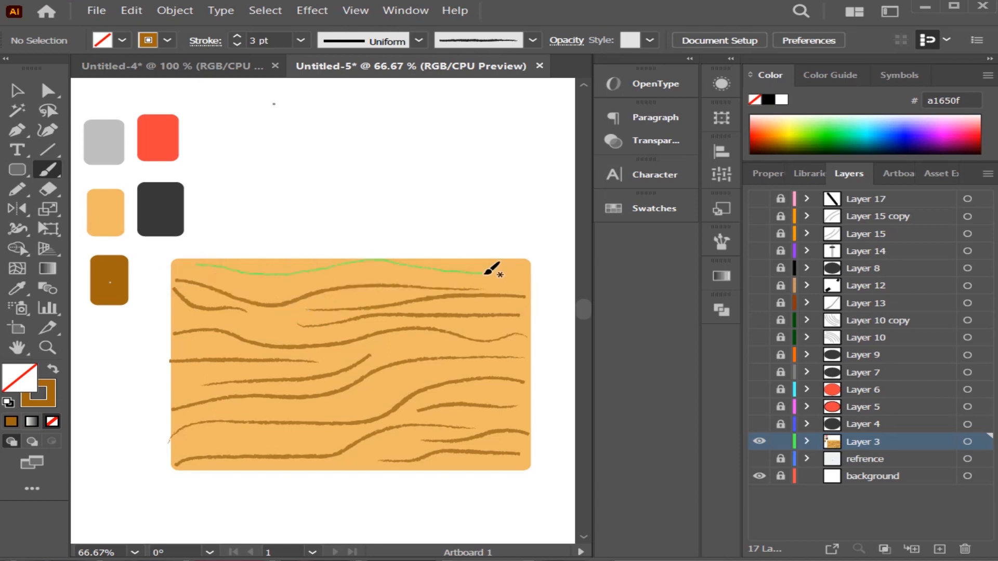
pyautogui.moveTo(485, 273); pyautogui.dragTo(486, 273)
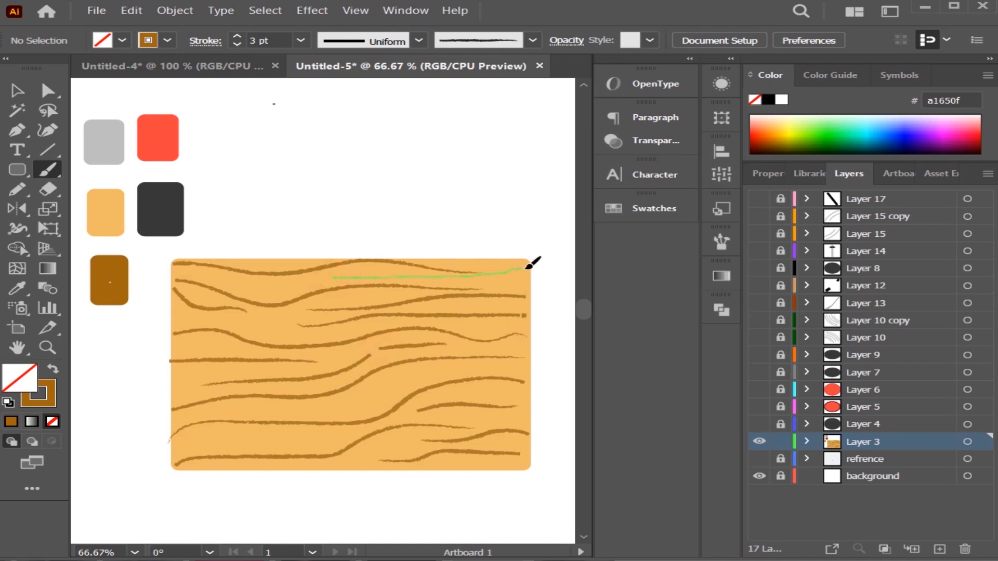
pyautogui.moveTo(532, 263); pyautogui.dragTo(532, 264)
# Make Layers 4 through 17 visible again above the wood-grain body.
pyautogui.press('v')
pyautogui.moveTo(759, 337); pyautogui.dragTo(760, 424)
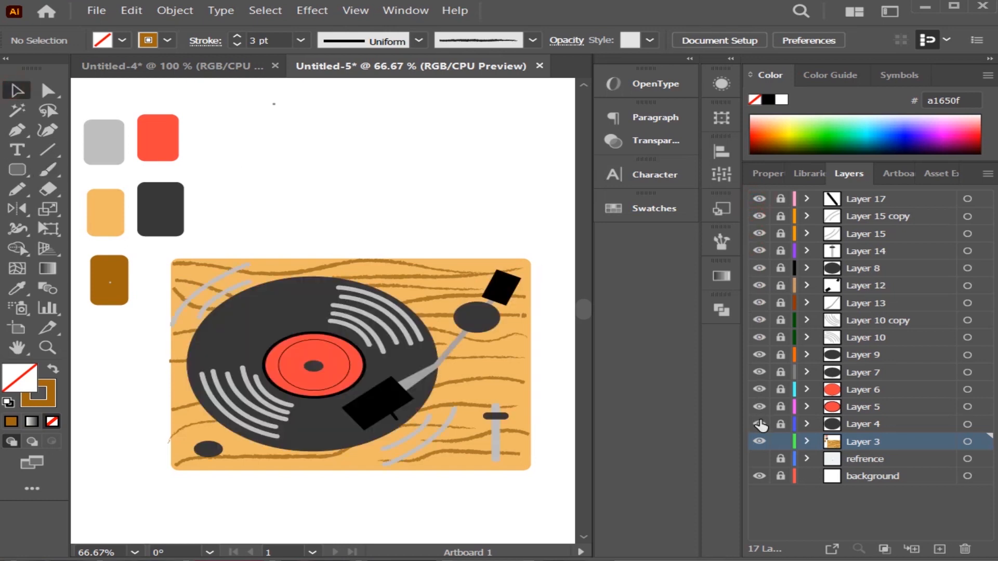
# Delete all five colour palette swatches from the artboard.
pyautogui.click(160, 210)
pyautogui.press('Delete')
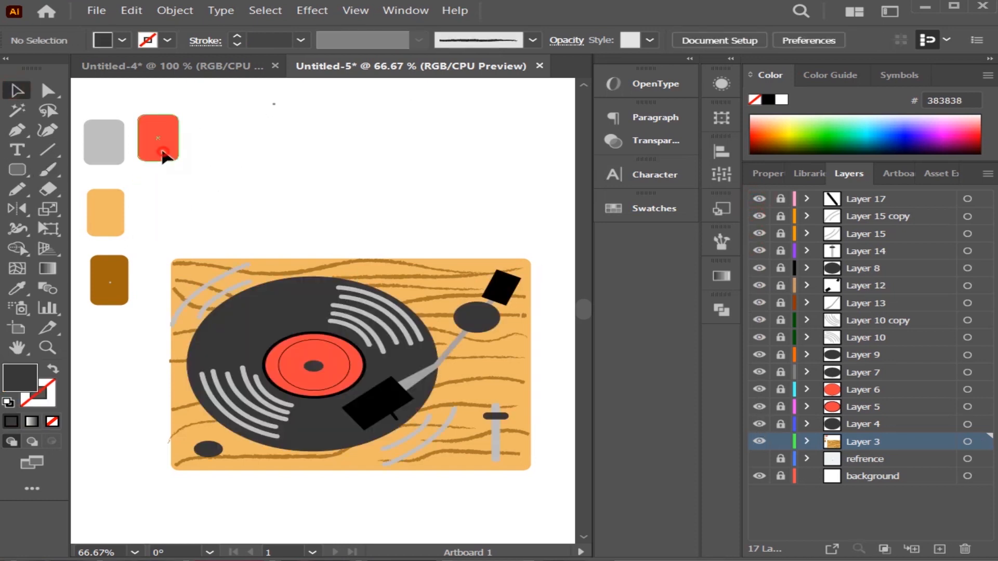
pyautogui.click(160, 153)
pyautogui.press('Delete')
pyautogui.click(103, 156)
pyautogui.press('Delete')
pyautogui.click(112, 229)
pyautogui.press('Delete')
pyautogui.click(109, 280)
pyautogui.press('Delete')
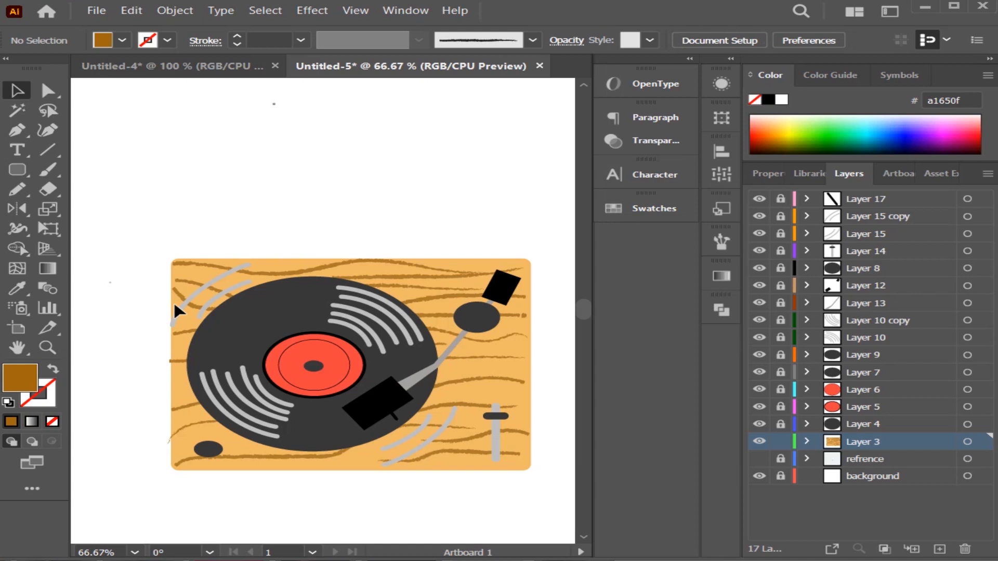
pyautogui.click(47, 347)
pyautogui.click(134, 552)
pyautogui.click(171, 532)
pyautogui.click(18, 91)
pyautogui.moveTo(178, 256); pyautogui.dragTo(412, 376)
pyautogui.moveTo(217, 277); pyautogui.dragTo(412, 376)
pyautogui.click(115, 257)
pyautogui.click(175, 11)
pyautogui.click(244, 66)
pyautogui.moveTo(292, 314); pyautogui.dragTo(385, 282)
pyautogui.hotkey('ctrl', 'z')
pyautogui.click(434, 242)
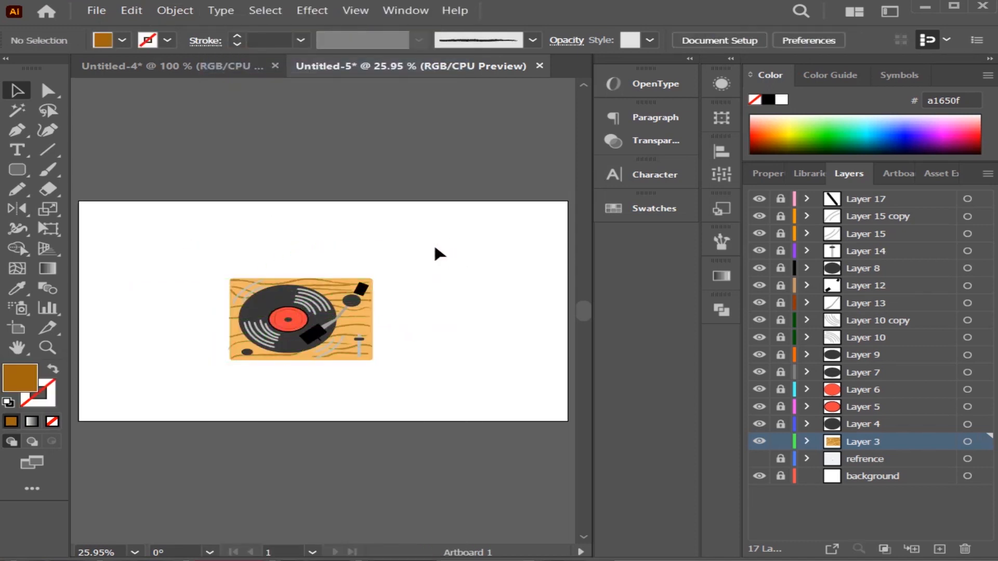
# Unlock Layers 3 through 17 and group all of the turntable artwork.
pyautogui.keyDown('shift'); pyautogui.click(881, 200); pyautogui.keyUp('shift')
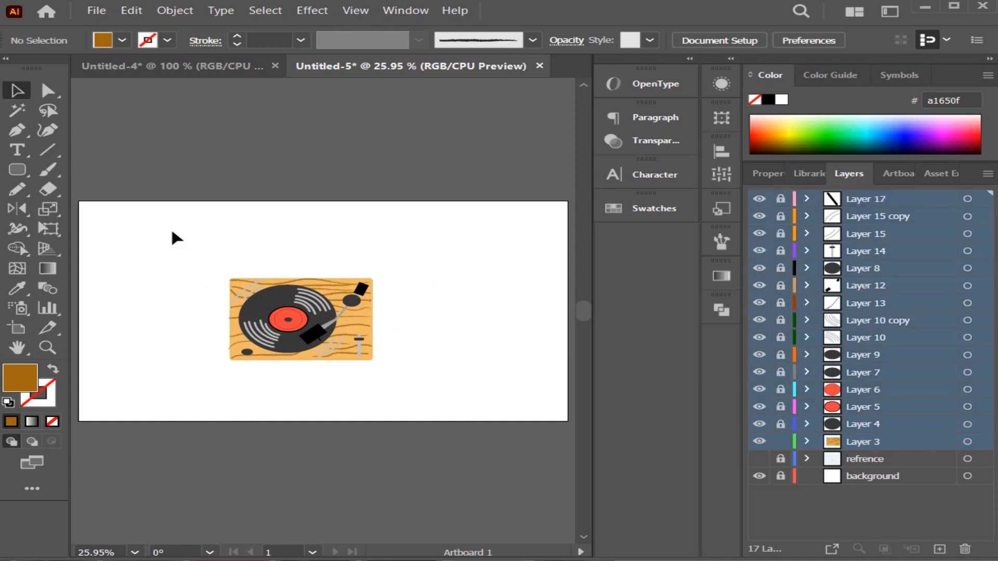
pyautogui.moveTo(172, 232); pyautogui.dragTo(392, 365)
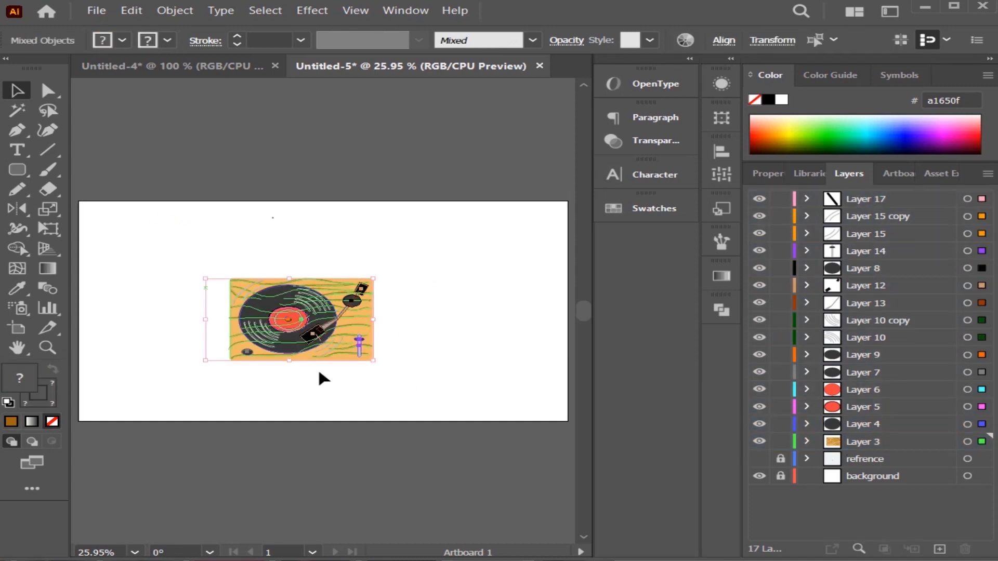
pyautogui.rightClick(348, 332)
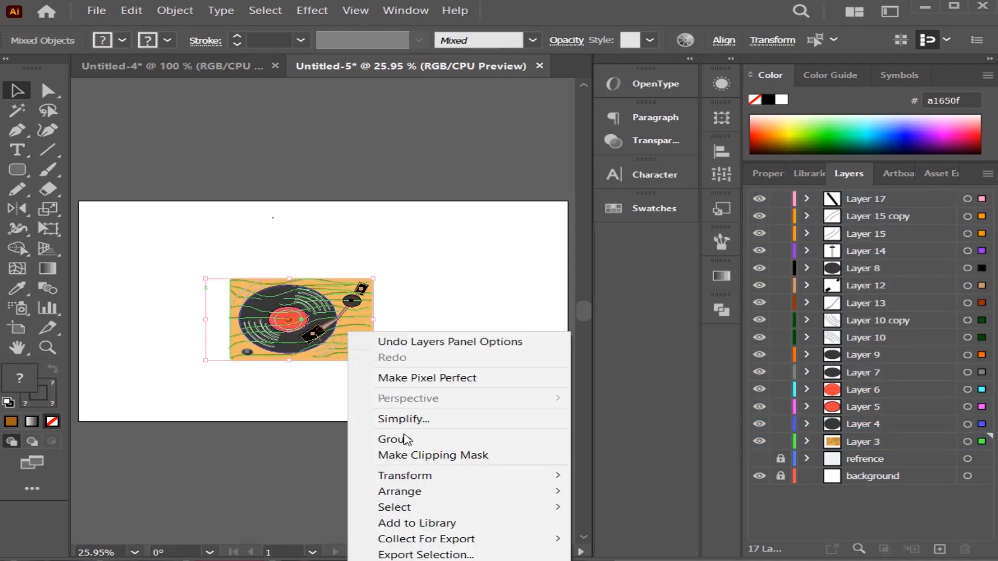
pyautogui.click(406, 440)
pyautogui.click(435, 217)
pyautogui.click(289, 322)
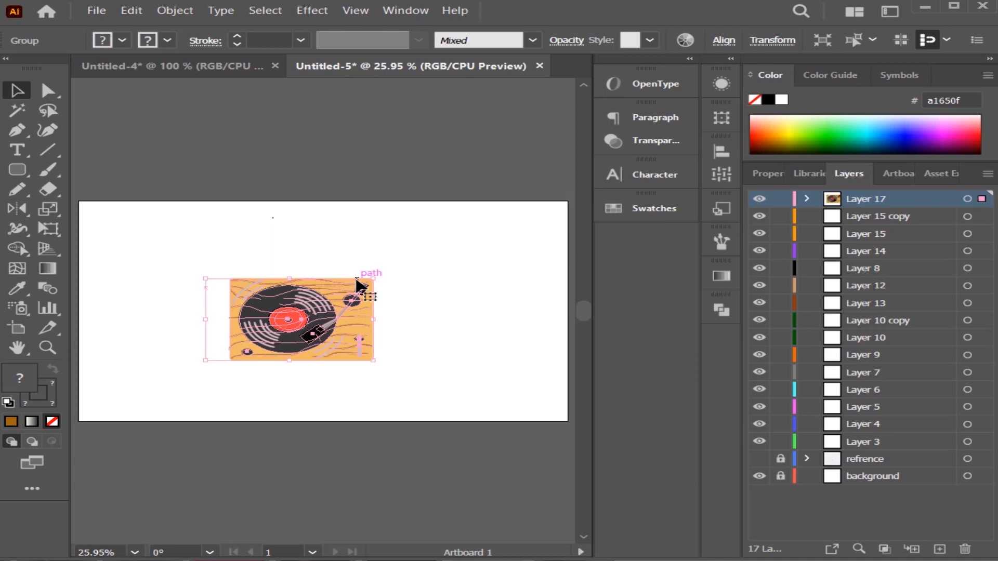
pyautogui.click(385, 266)
# Delete the refrence layer and leave only the background layer unlocked and visible.
pyautogui.click(781, 476)
pyautogui.click(866, 459)
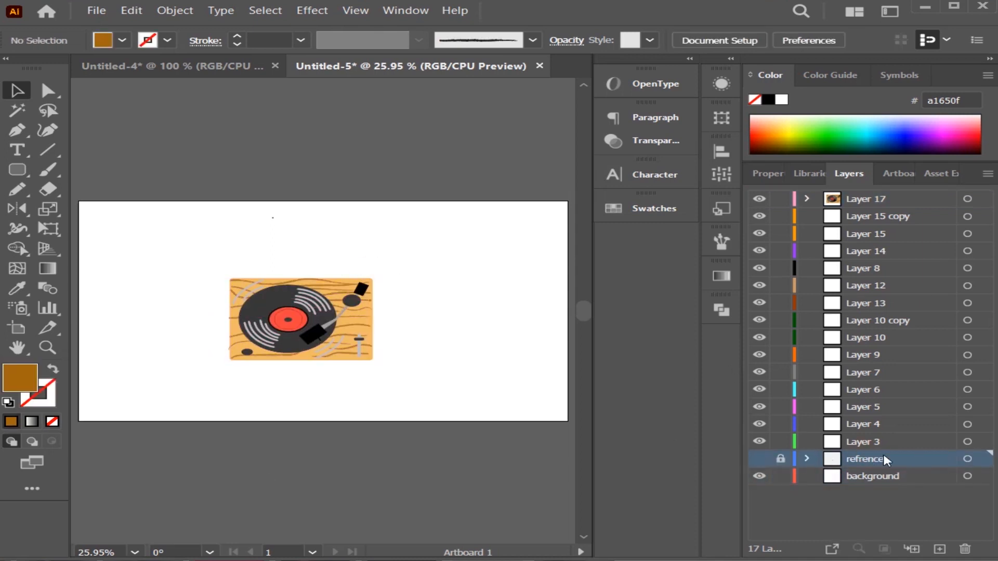
pyautogui.click(965, 549)
pyautogui.moveTo(781, 198); pyautogui.dragTo(788, 442)
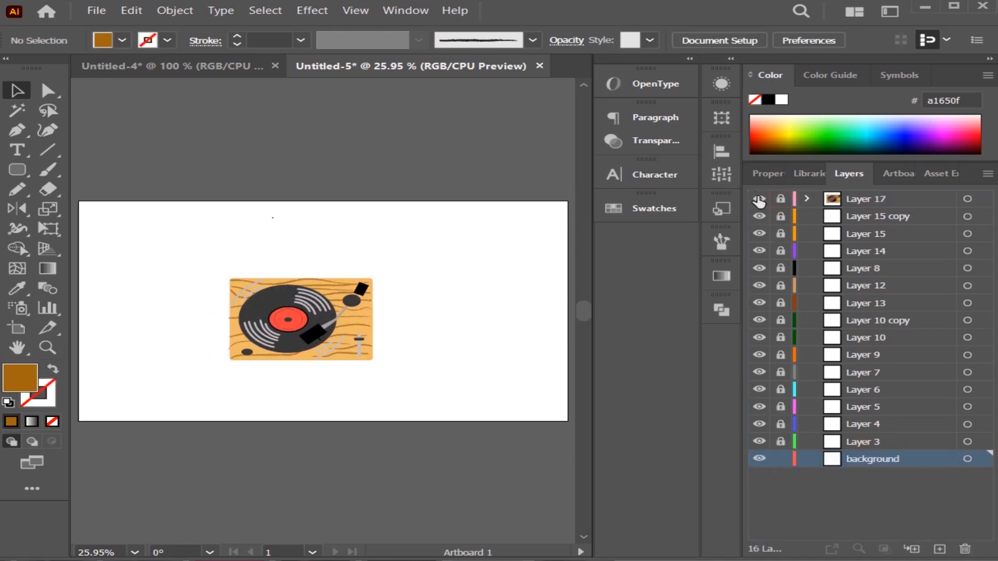
pyautogui.moveTo(758, 200); pyautogui.dragTo(759, 442)
# Set up a radial gradient fill running from white to a grey end stop of 58.04% K.
pyautogui.click(47, 268)
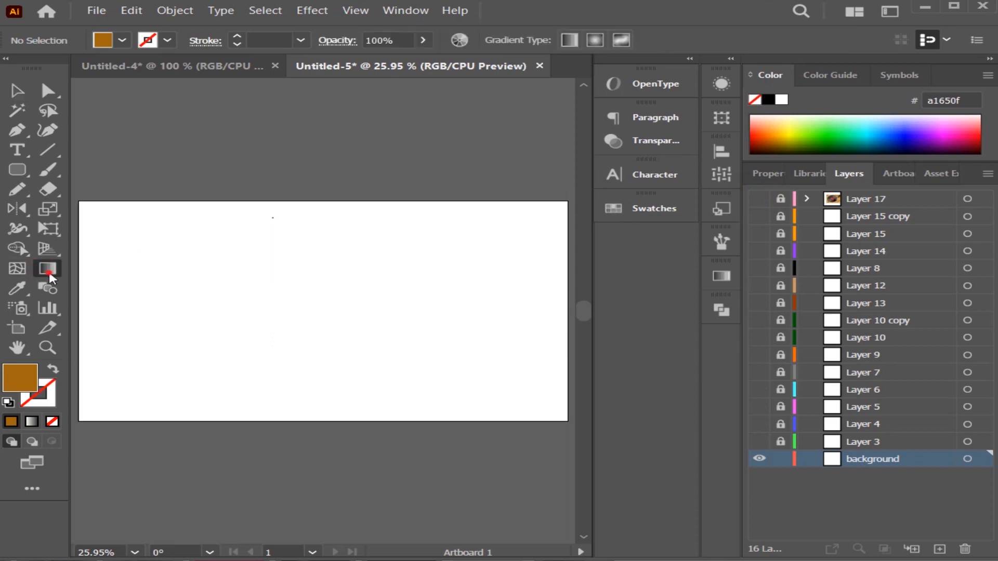
pyautogui.click(721, 276)
pyautogui.click(591, 295)
pyautogui.doubleClick(659, 404)
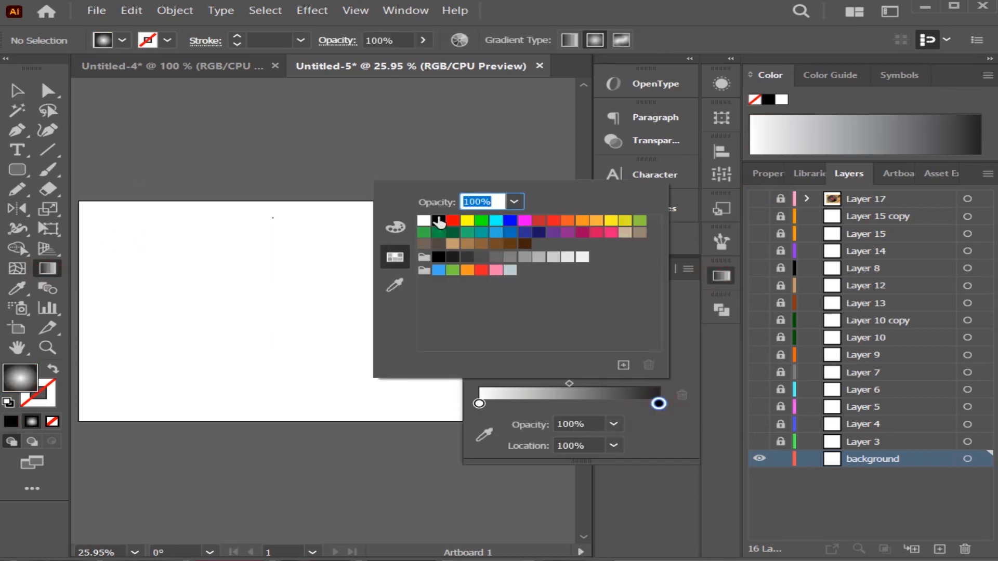
pyautogui.click(396, 227)
pyautogui.click(490, 333)
pyautogui.click(550, 335)
pyautogui.click(443, 244)
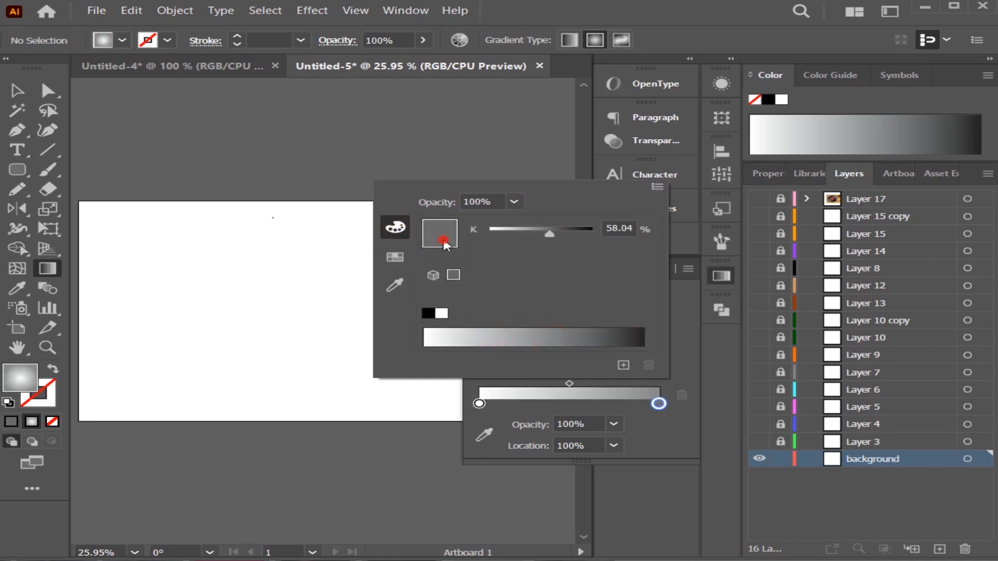
# Change the radial gradient's end stop to white and add another stop at 95.2514%.
pyautogui.click(656, 188)
pyautogui.click(557, 265)
pyautogui.click(435, 275)
pyautogui.click(442, 315)
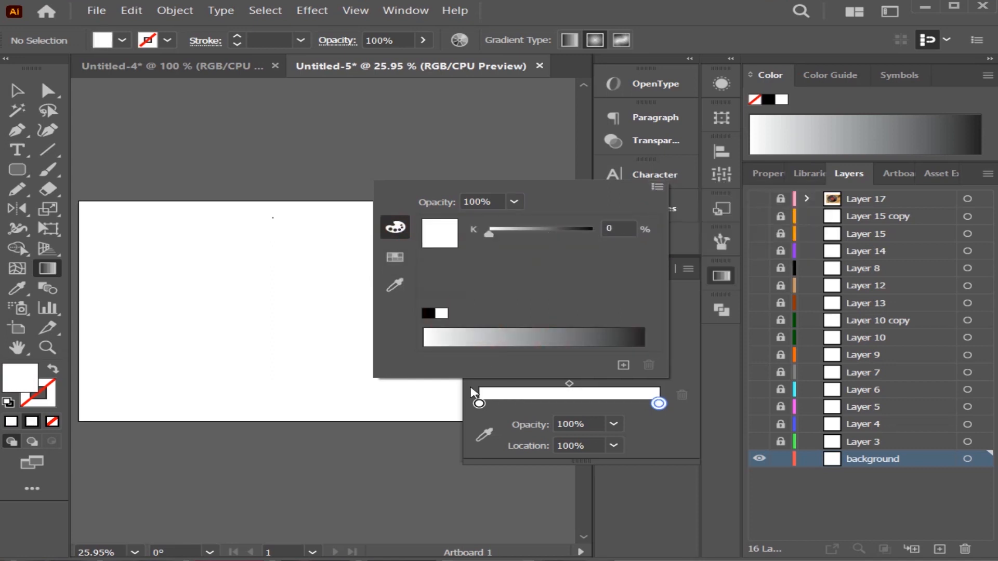
pyautogui.click(650, 405)
pyautogui.click(395, 285)
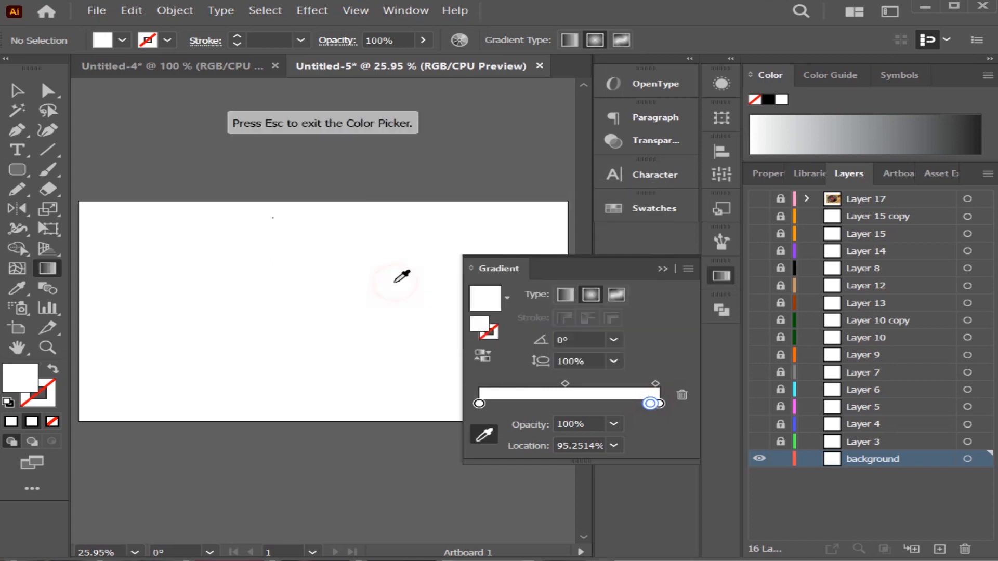
# Set the fill to the solid turquoise colour 00ffce.
pyautogui.doubleClick(21, 375)
pyautogui.click(315, 174)
pyautogui.click(514, 264)
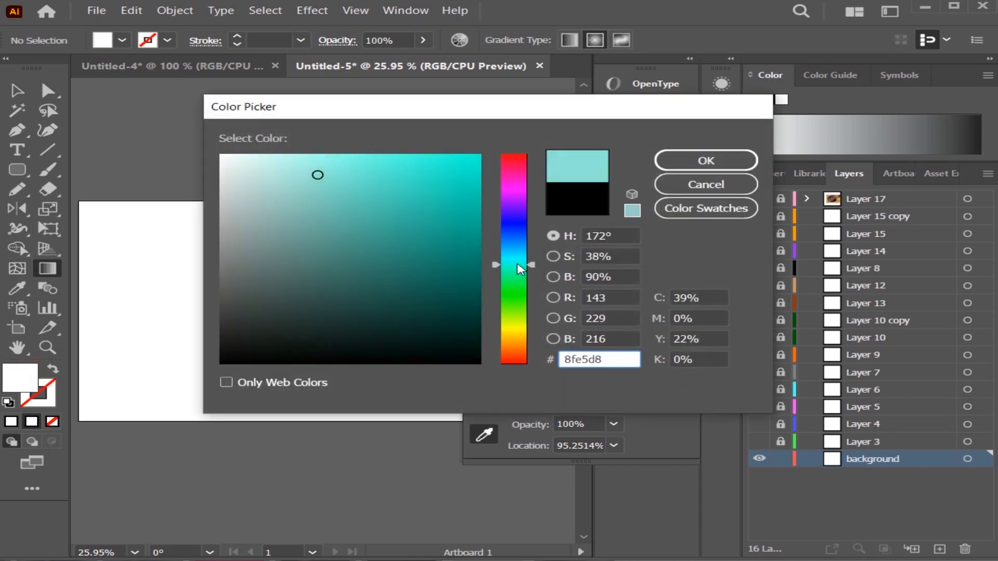
pyautogui.click(441, 205)
pyautogui.moveTo(441, 205); pyautogui.dragTo(481, 155)
pyautogui.click(705, 161)
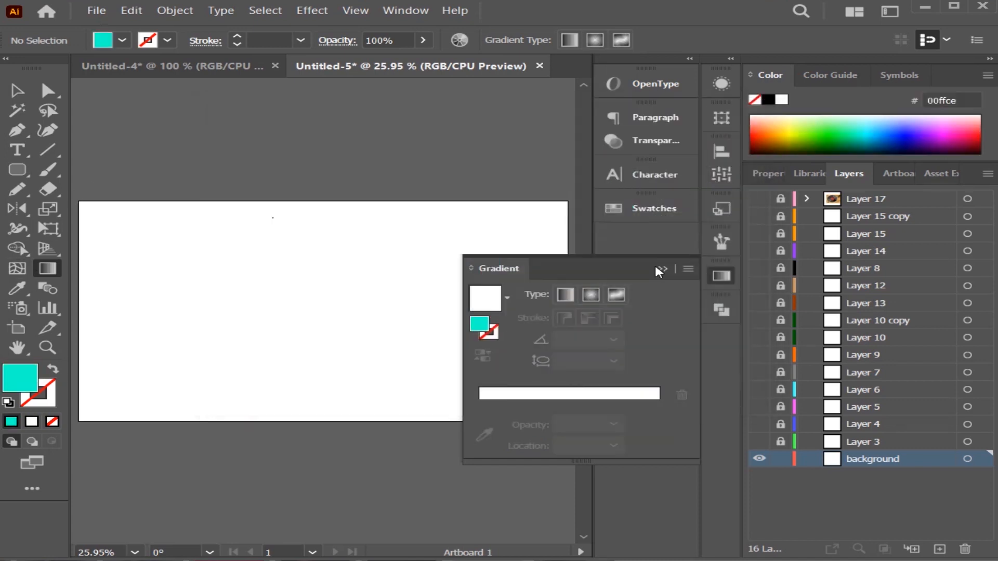
# Try the Sky linear gradient as the fill with an extra blue stop, and save it as a gradient swatch.
pyautogui.click(499, 297)
pyautogui.click(659, 403)
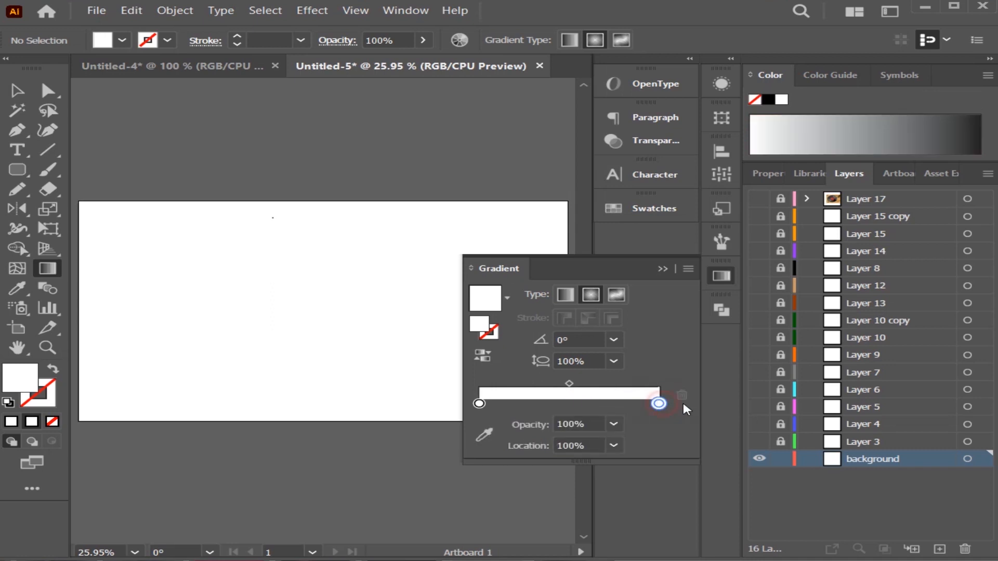
pyautogui.click(506, 297)
pyautogui.click(438, 330)
pyautogui.moveTo(580, 404); pyautogui.dragTo(701, 398)
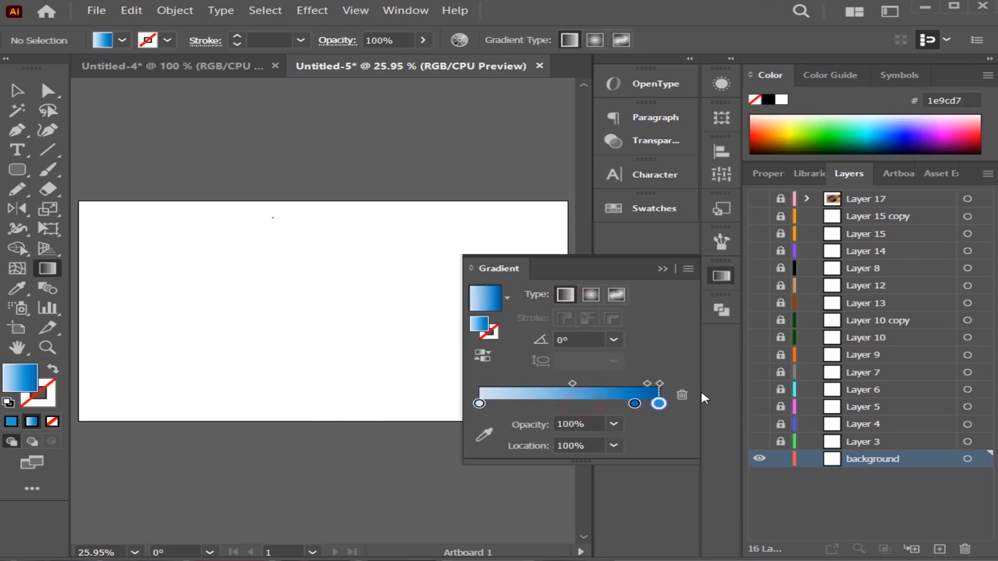
pyautogui.click(505, 304)
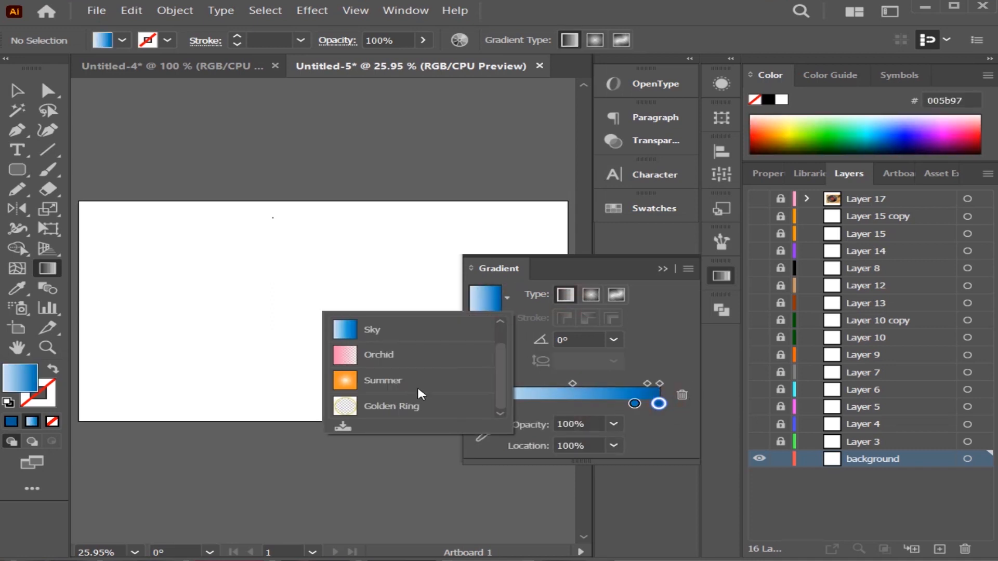
pyautogui.click(332, 423)
pyautogui.click(506, 297)
pyautogui.scroll(5, 410, 372)
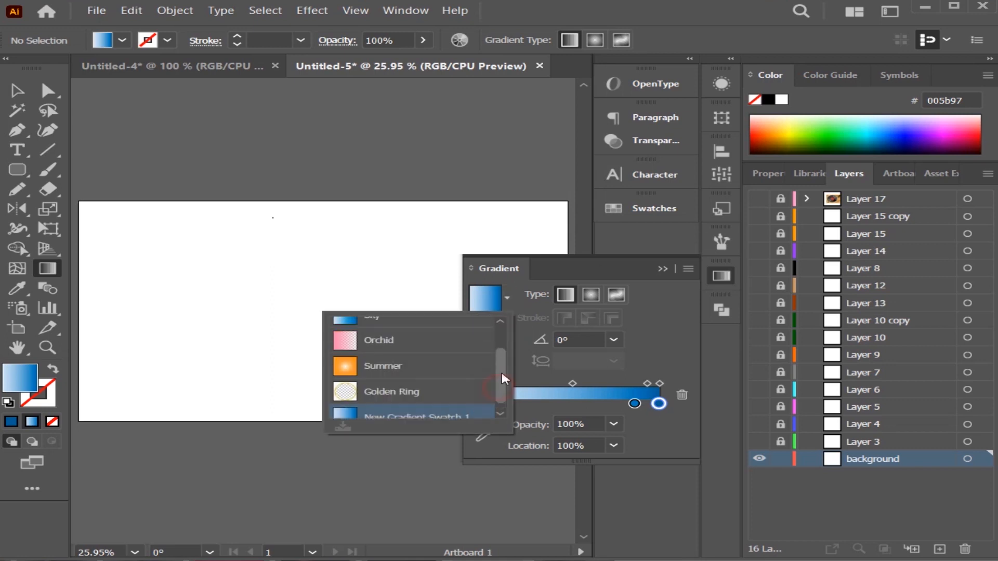
pyautogui.click(718, 273)
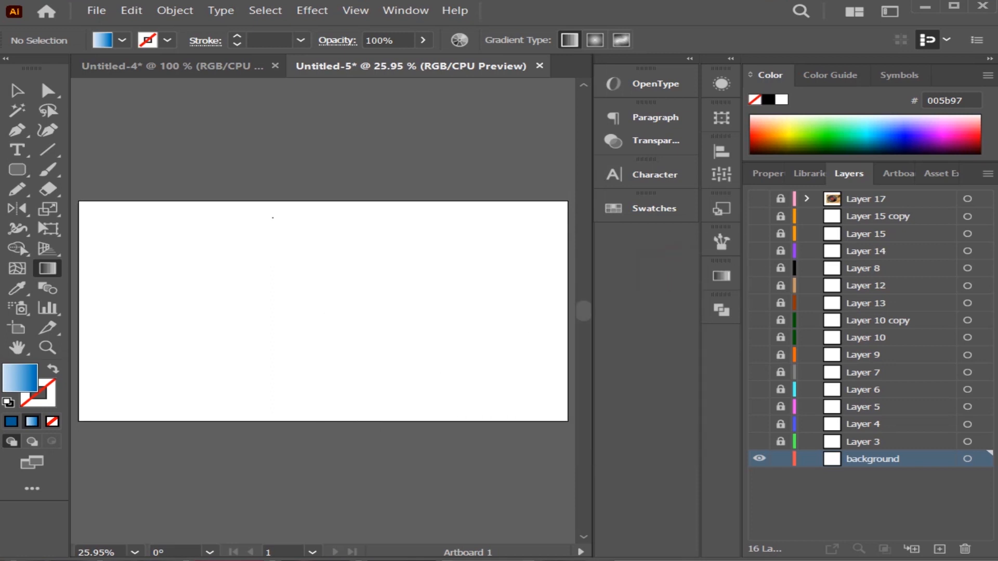
# Cover the whole artboard on the background layer with a rectangle filled with cyan 00ffff and no stroke.
pyautogui.click(15, 94)
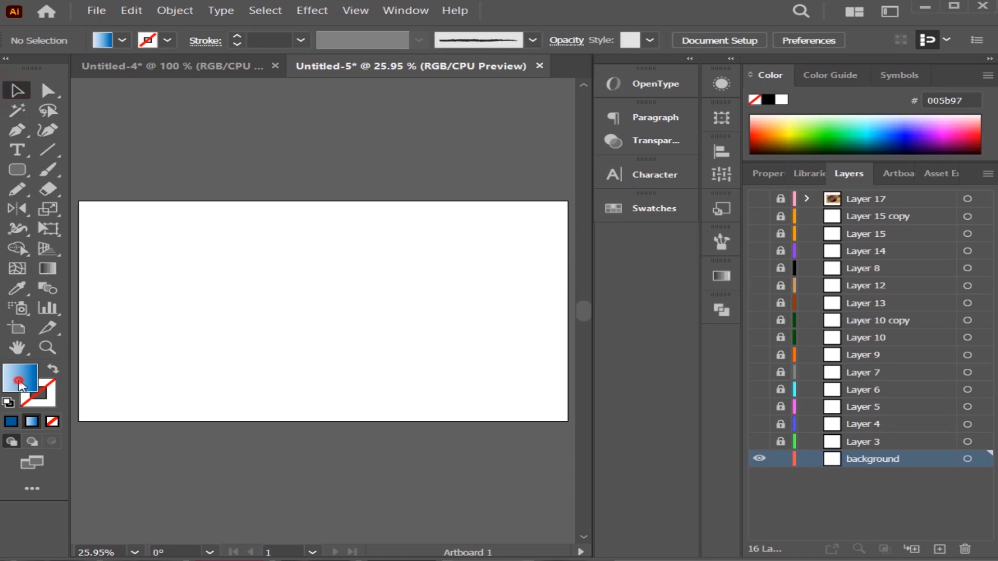
pyautogui.doubleClick(19, 378)
pyautogui.moveTo(514, 267)
pyautogui.mouseDown()
pyautogui.moveTo(526, 256)
pyautogui.moveTo(526, 221)
pyautogui.moveTo(526, 274)
pyautogui.mouseUp()
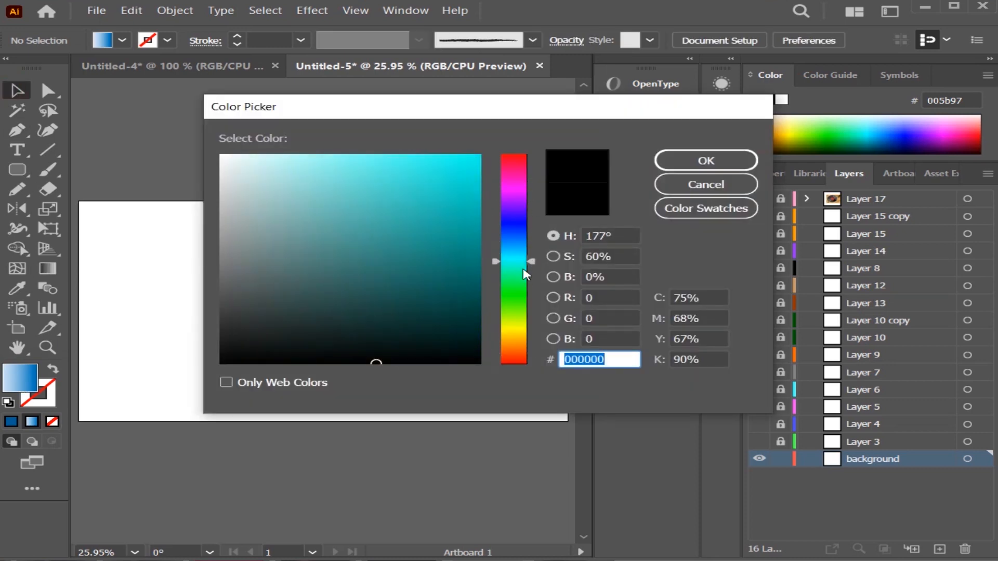
pyautogui.write('00ffff')
pyautogui.click(696, 158)
pyautogui.click(46, 269)
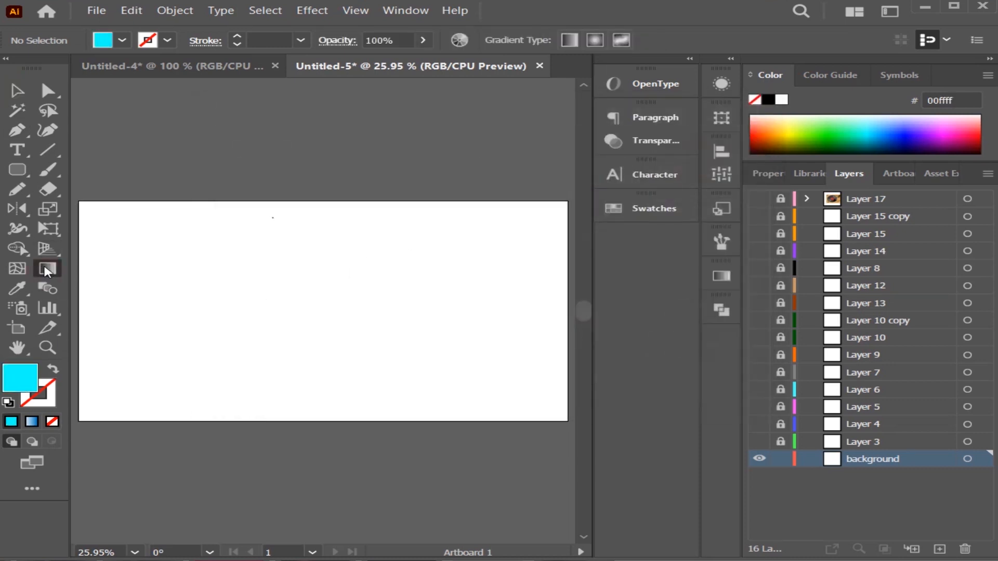
pyautogui.press('m')
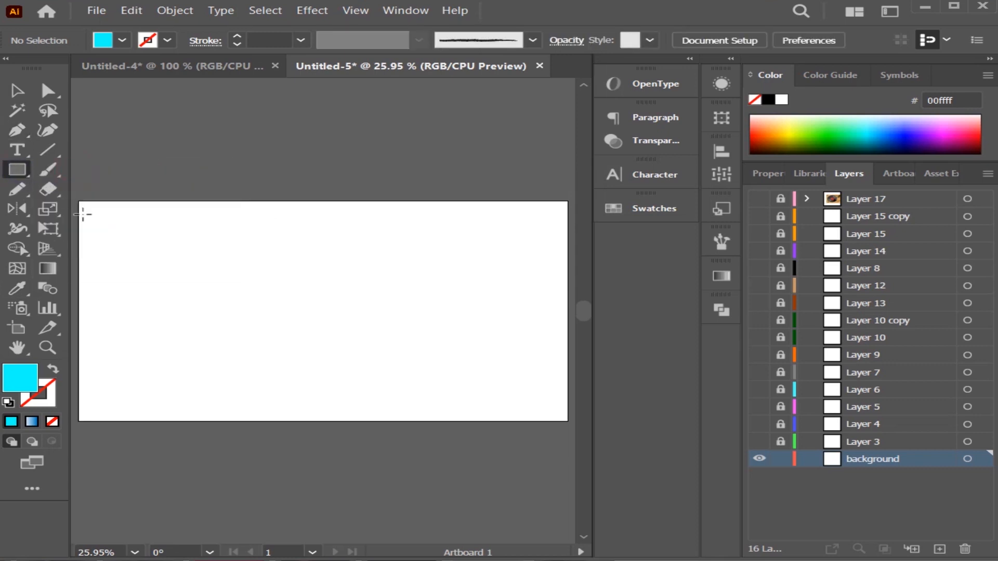
pyautogui.moveTo(95, 212)
pyautogui.mouseDown()
pyautogui.moveTo(385, 412)
pyautogui.moveTo(567, 420)
pyautogui.mouseUp()
pyautogui.click(236, 115)
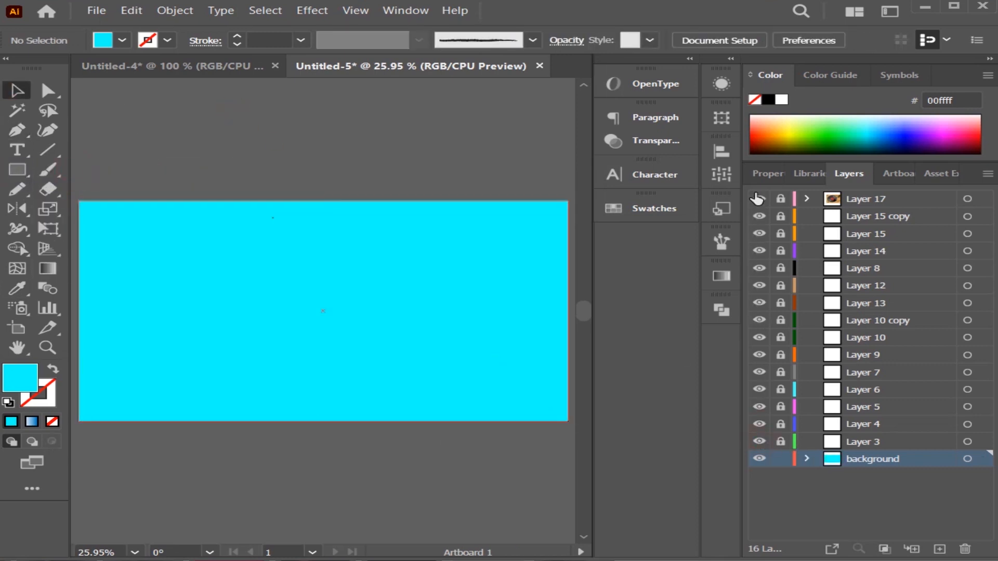
# Make Layers 3 through 17 visible and unlocked again above the cyan background.
pyautogui.click(756, 198)
pyautogui.click(338, 353)
pyautogui.doubleClick(286, 319)
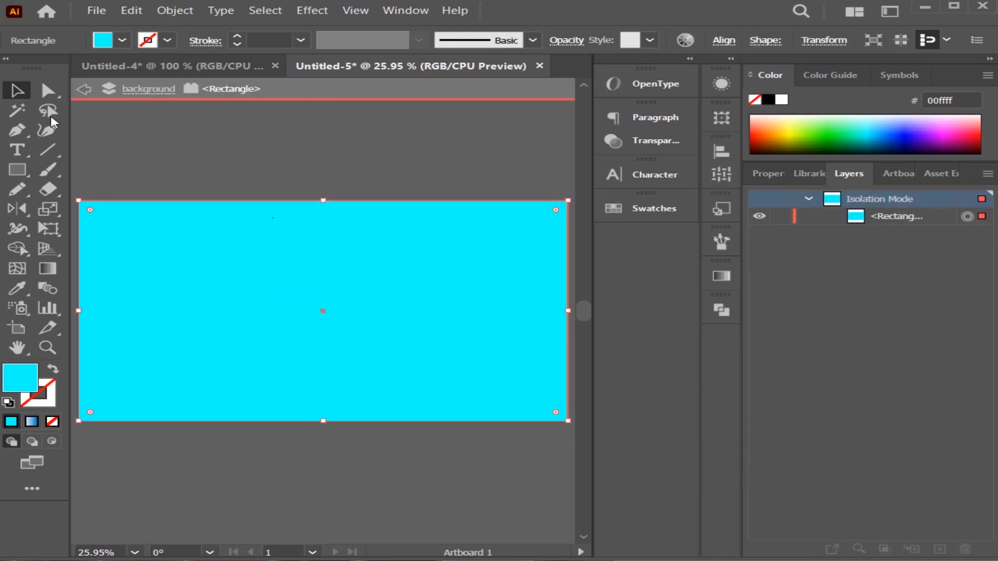
pyautogui.click(84, 88)
pyautogui.click(83, 89)
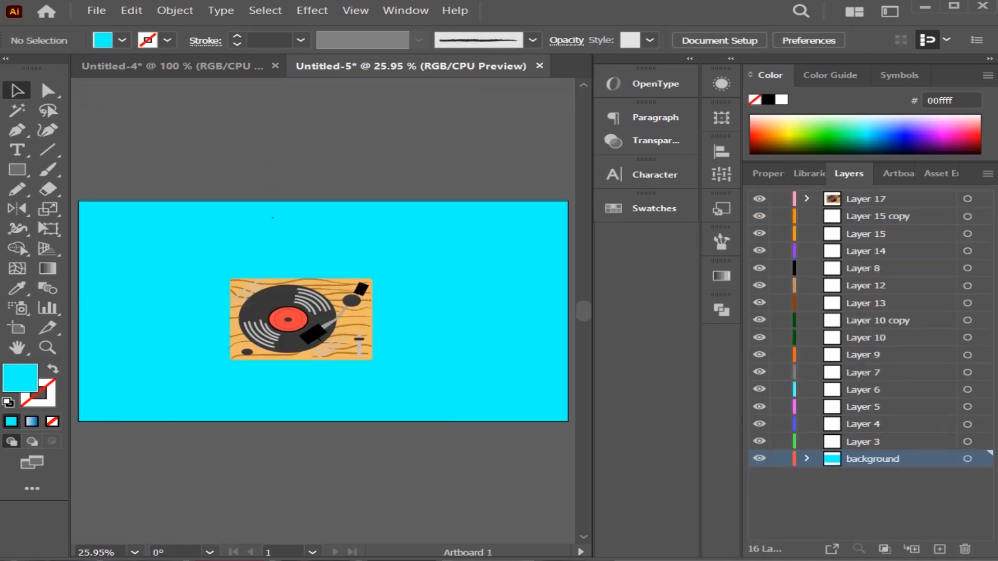
# Enlarge the turntable group and move it to the middle of the artboard.
pyautogui.click(314, 331)
pyautogui.moveTo(373, 279); pyautogui.dragTo(467, 226)
pyautogui.moveTo(340, 307); pyautogui.dragTo(294, 335)
pyautogui.click(314, 468)
# Draw a rectangle over the turntable, slightly larger towards its lower right, and fill it with grey 767777.
pyautogui.press('m')
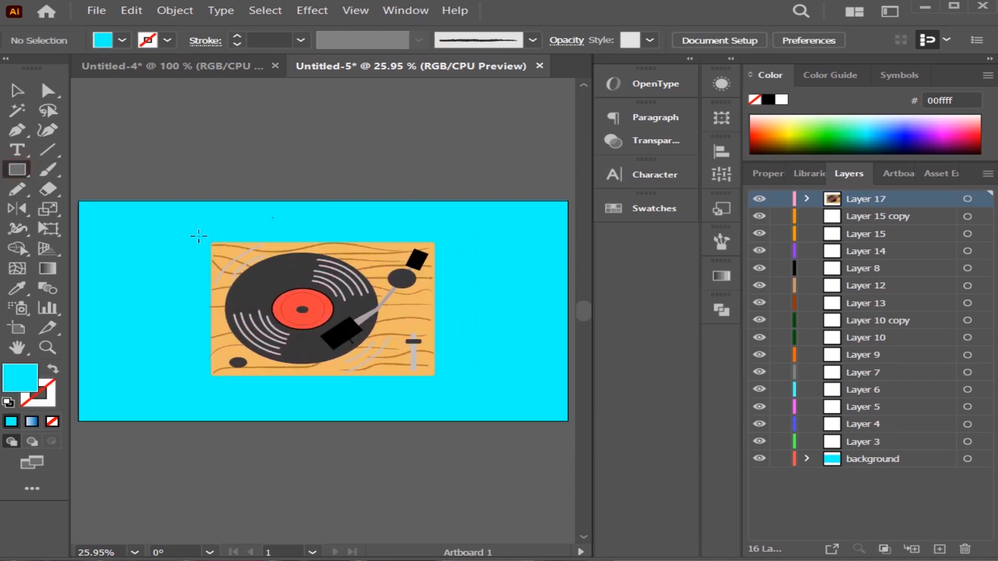
pyautogui.moveTo(210, 242); pyautogui.dragTo(449, 385)
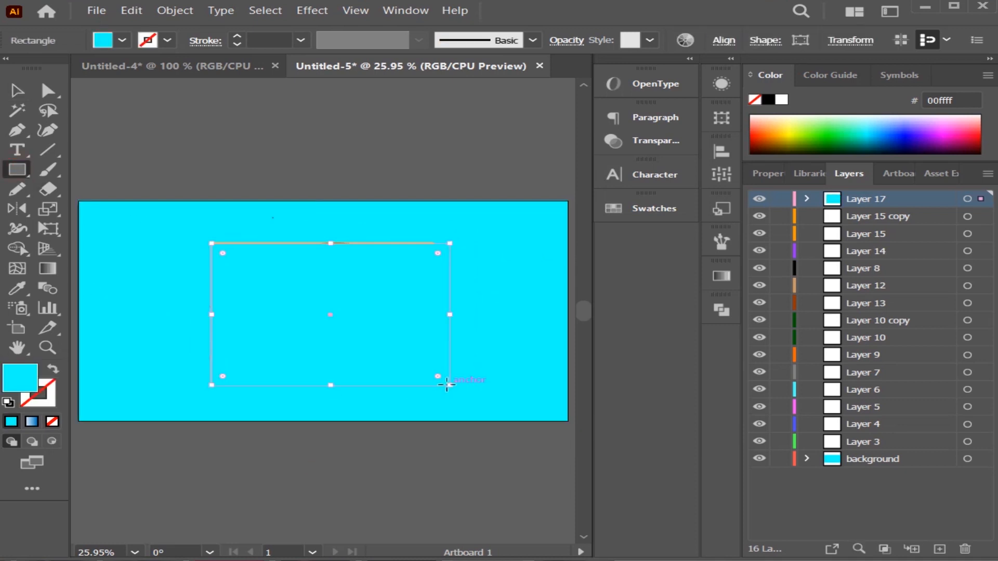
pyautogui.doubleClick(21, 385)
pyautogui.click(220, 279)
pyautogui.click(220, 265)
pyautogui.click(705, 160)
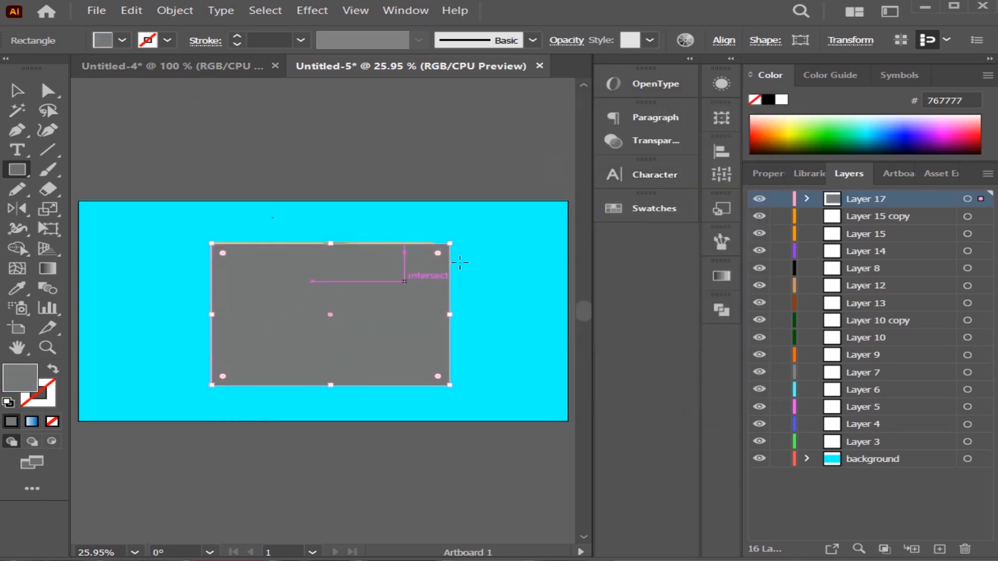
# Send the grey rectangle behind the turntable and widen it further past the body's right edge.
pyautogui.rightClick(330, 316)
pyautogui.moveTo(384, 229)
pyautogui.click(564, 277)
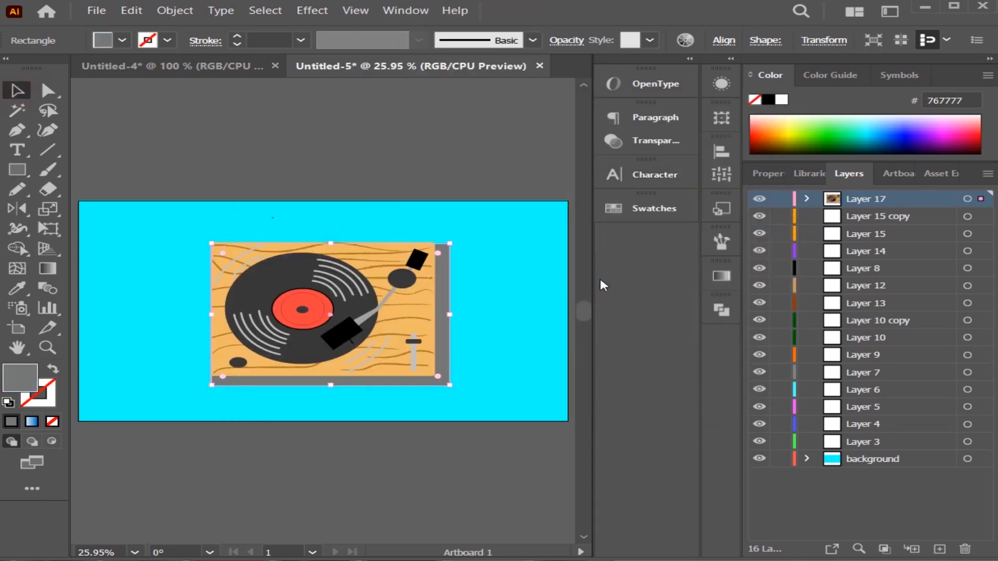
pyautogui.click(270, 167)
pyautogui.click(441, 383)
pyautogui.moveTo(449, 385)
pyautogui.mouseDown()
pyautogui.moveTo(470, 401)
pyautogui.moveTo(462, 388)
pyautogui.mouseUp()
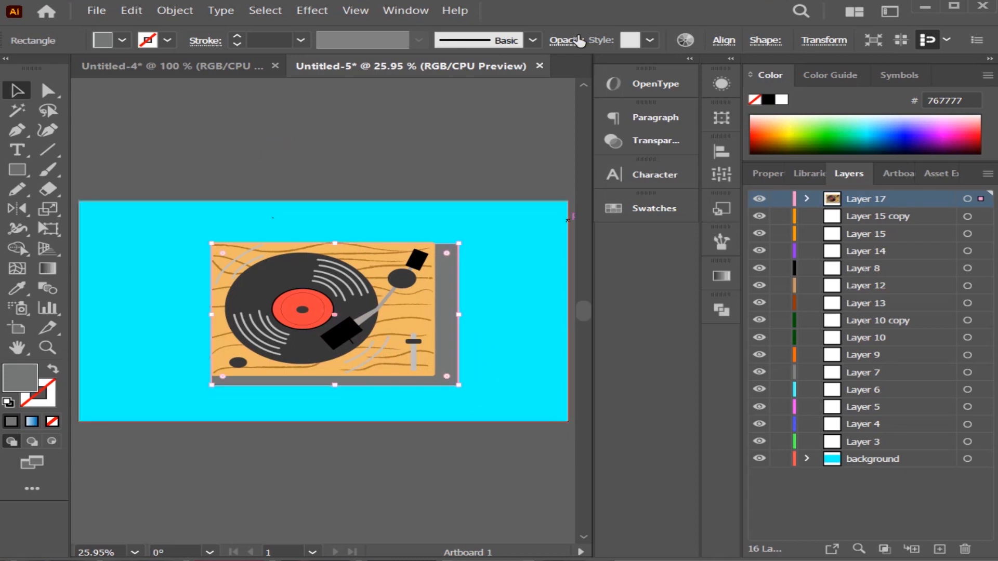
# Lower the grey shadow rectangle's opacity to 79%.
pyautogui.click(566, 40)
pyautogui.click(516, 89)
pyautogui.moveTo(516, 89); pyautogui.dragTo(533, 89)
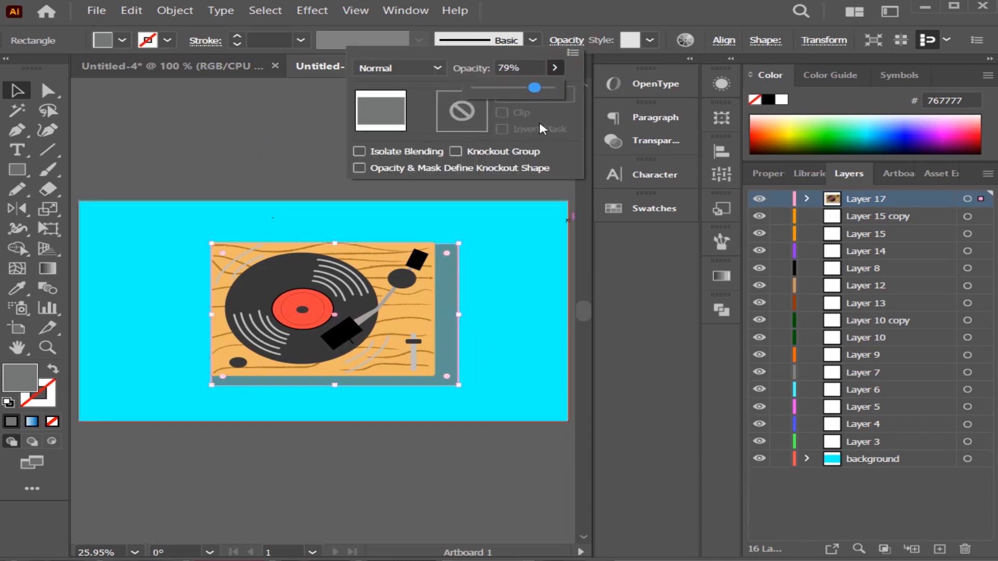
pyautogui.click(513, 193)
pyautogui.click(146, 155)
# Round the corners of the grey shadow rectangle behind the turntable.
pyautogui.click(451, 269)
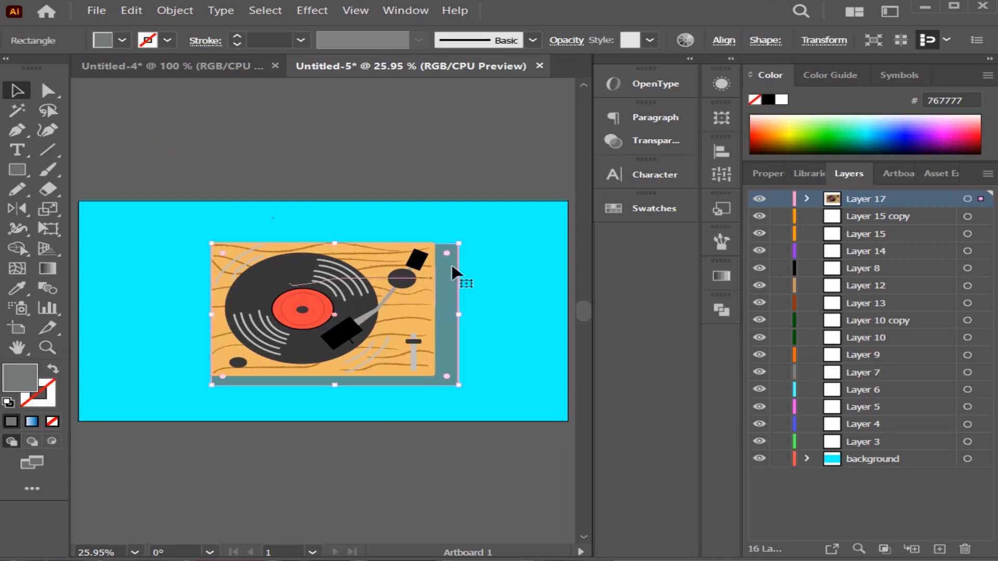
pyautogui.moveTo(445, 255); pyautogui.dragTo(444, 255)
pyautogui.click(452, 164)
pyautogui.click(330, 344)
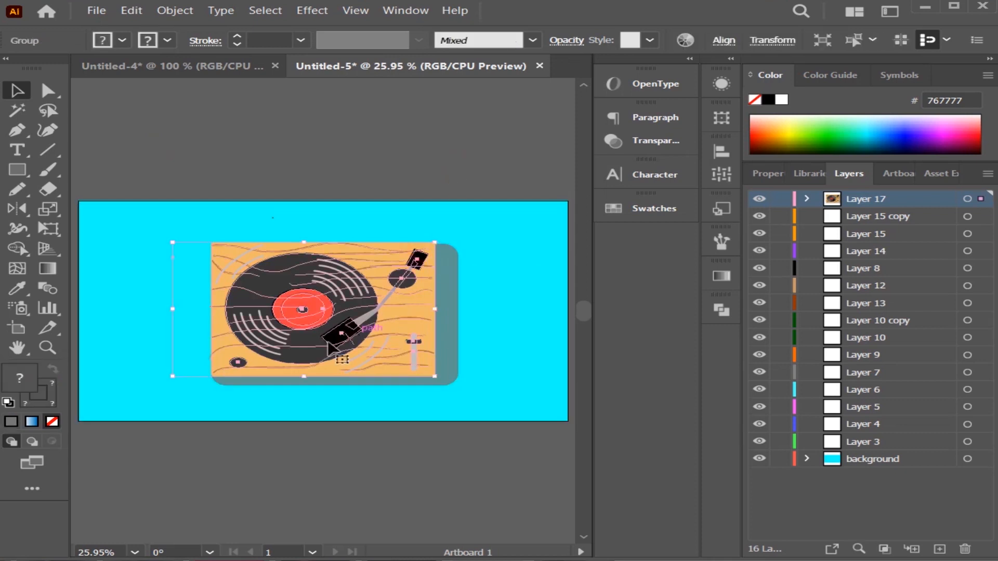
# Lock and hide all layers except the background layer, which stays active for drawing.
pyautogui.click(188, 124)
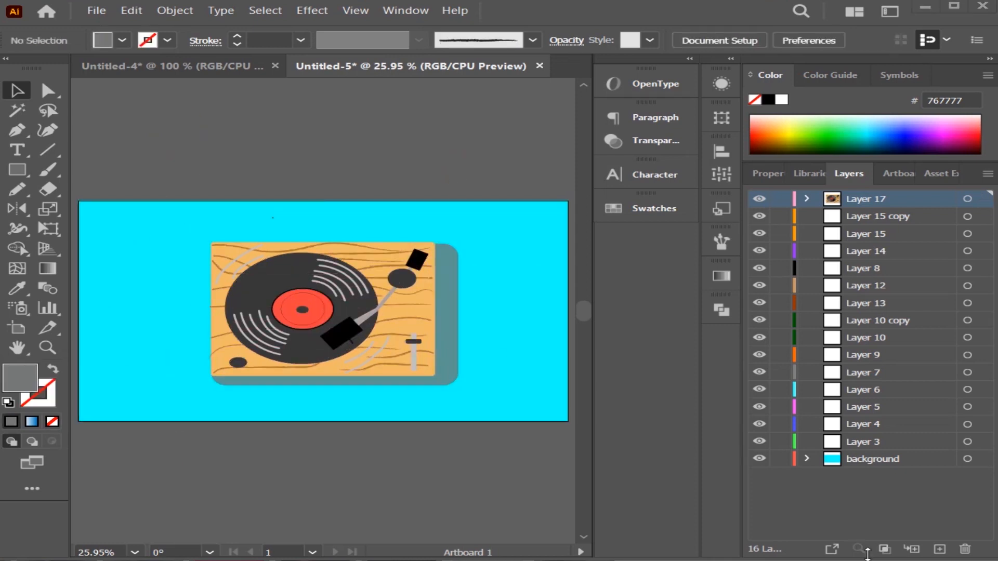
pyautogui.click(857, 459)
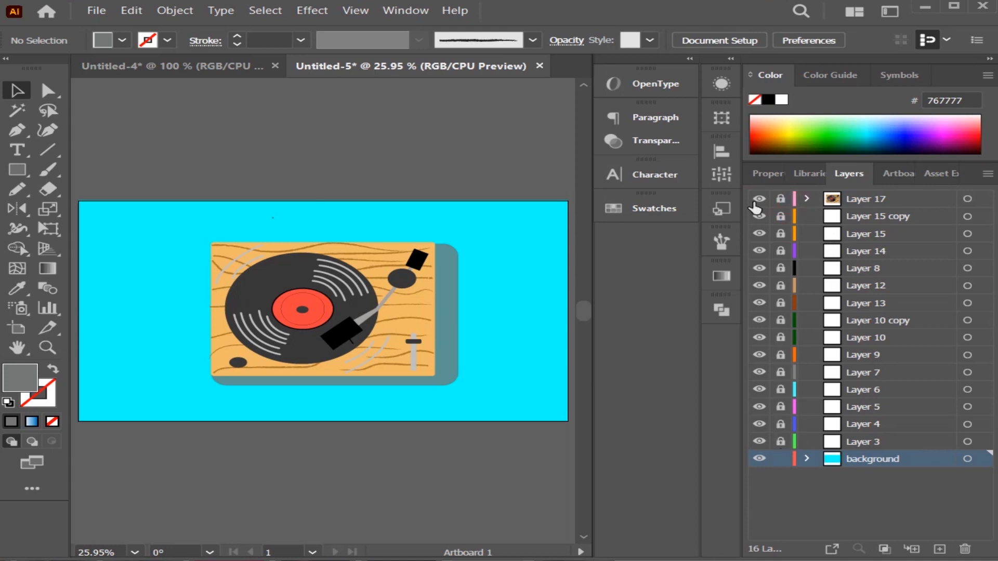
pyautogui.moveTo(759, 424); pyautogui.dragTo(759, 442)
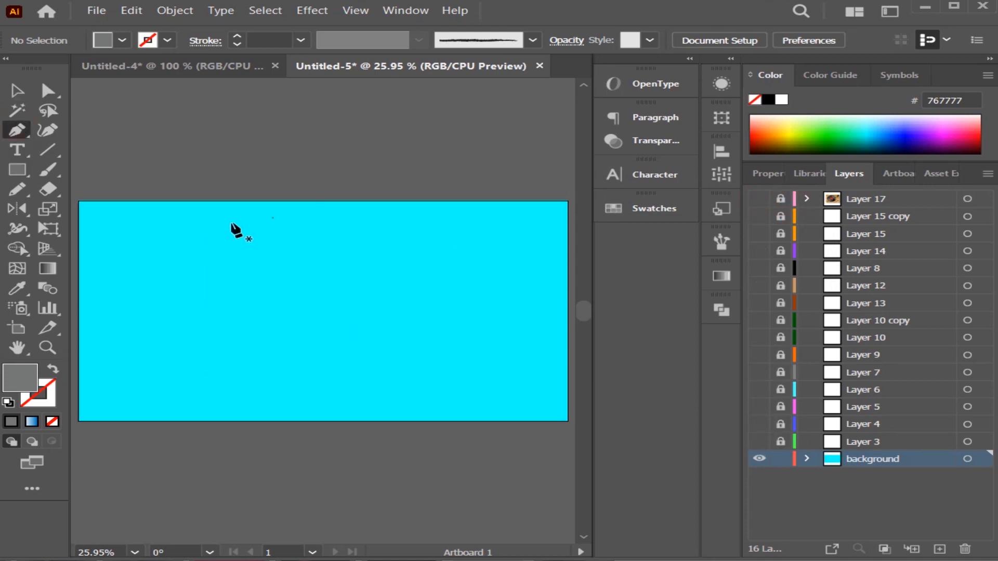
# Draw a closed grey wedge with the Pen tool, wide at the artboard's top edge and tapering to a narrow end near its middle.
pyautogui.click(265, 201)
pyautogui.moveTo(301, 311); pyautogui.dragTo(312, 313)
pyautogui.click(330, 200)
pyautogui.click(265, 200)
pyautogui.press('v')
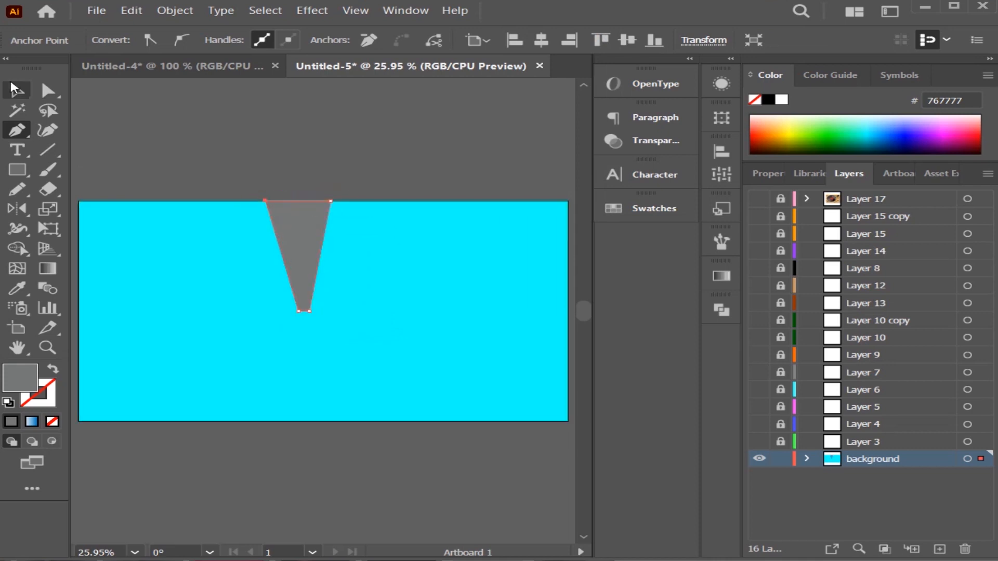
# Rotate the grey wedge 36° and enlarge it over the artboard's upper-left corner.
pyautogui.rightClick(294, 241)
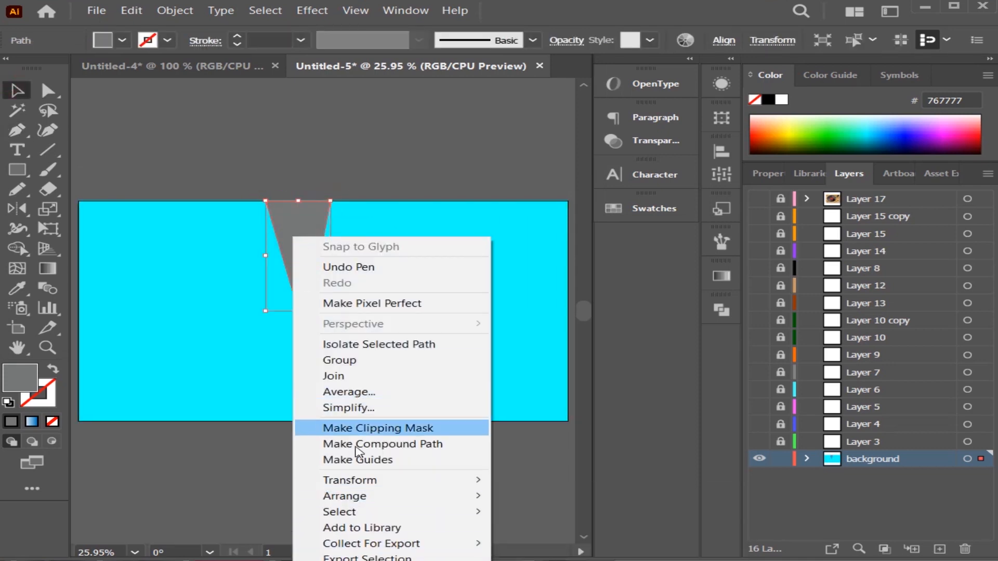
pyautogui.moveTo(394, 480)
pyautogui.click(535, 392)
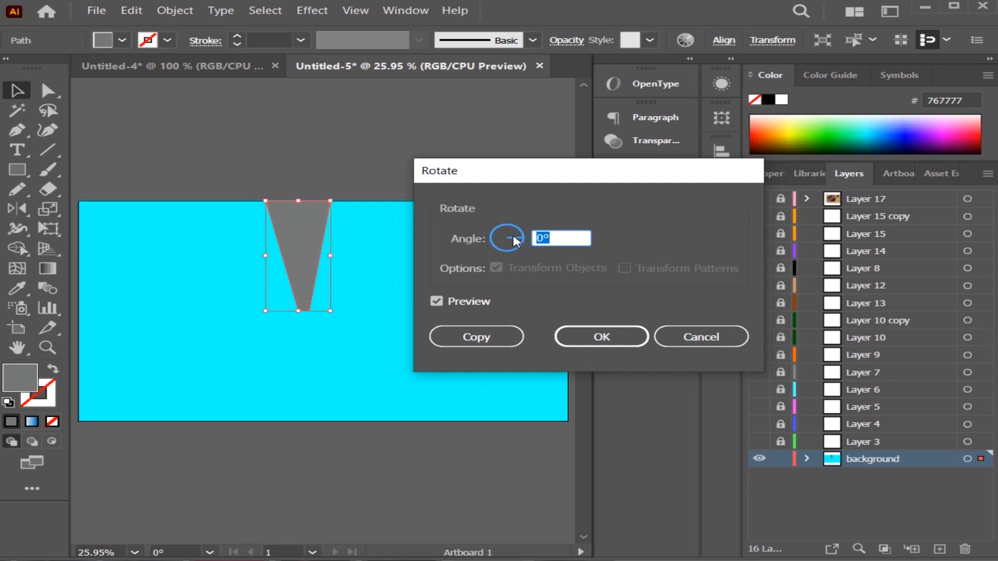
pyautogui.moveTo(514, 250); pyautogui.dragTo(515, 233)
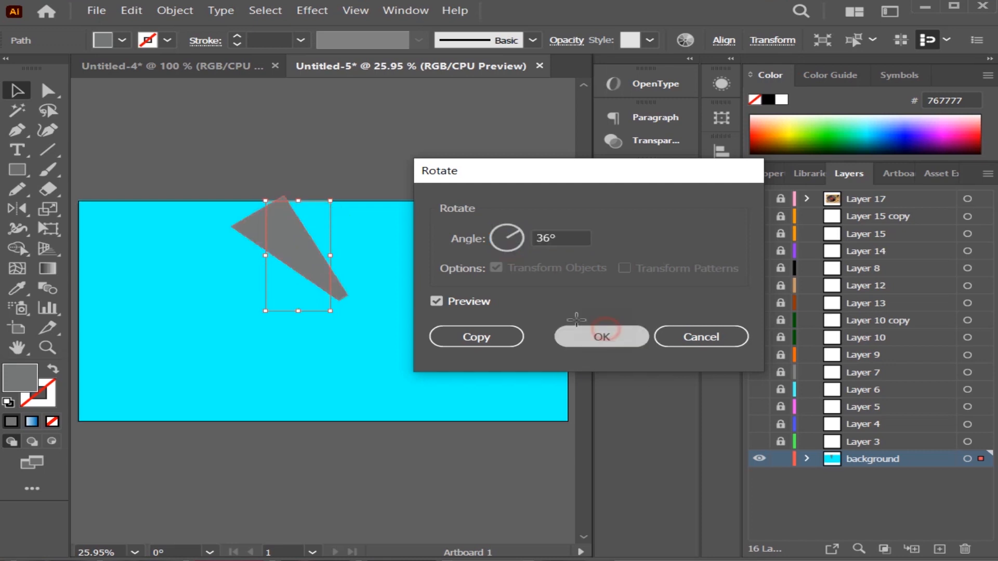
pyautogui.click(602, 337)
pyautogui.moveTo(228, 229); pyautogui.dragTo(274, 209)
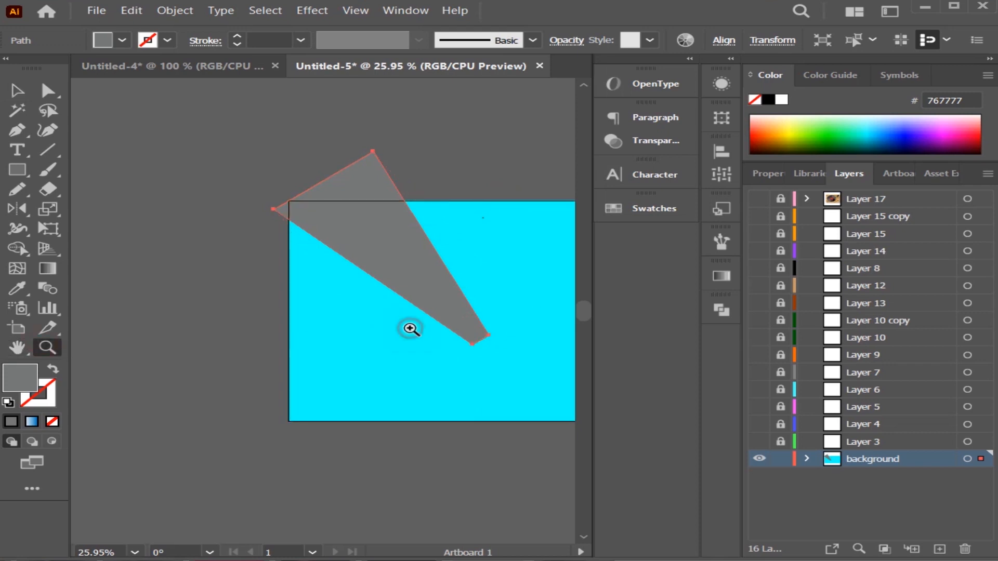
pyautogui.click(410, 328)
pyautogui.rightClick(449, 332)
pyautogui.rightClick(393, 394)
pyautogui.click(262, 332)
pyautogui.click(134, 551)
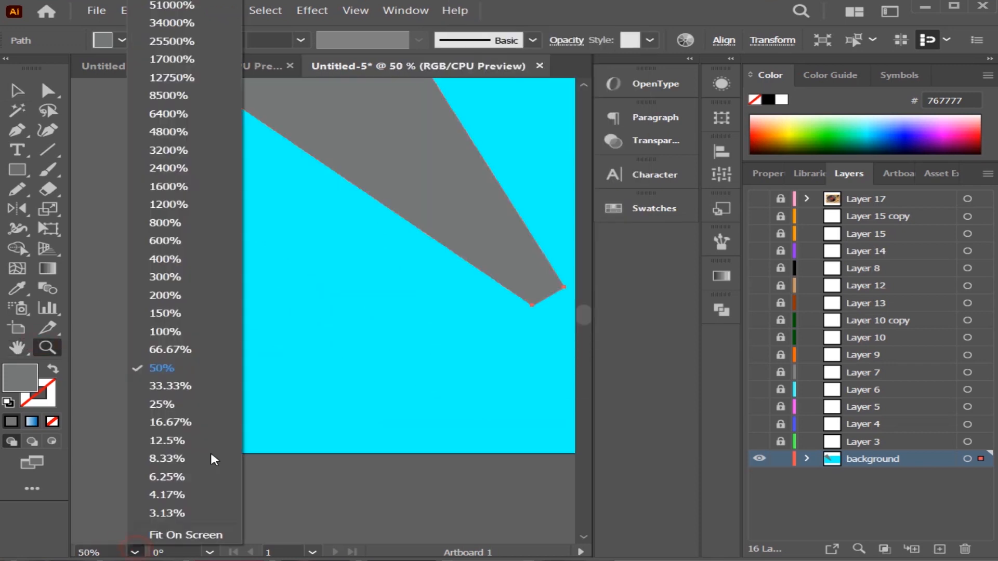
pyautogui.click(201, 403)
pyautogui.click(134, 552)
pyautogui.click(185, 534)
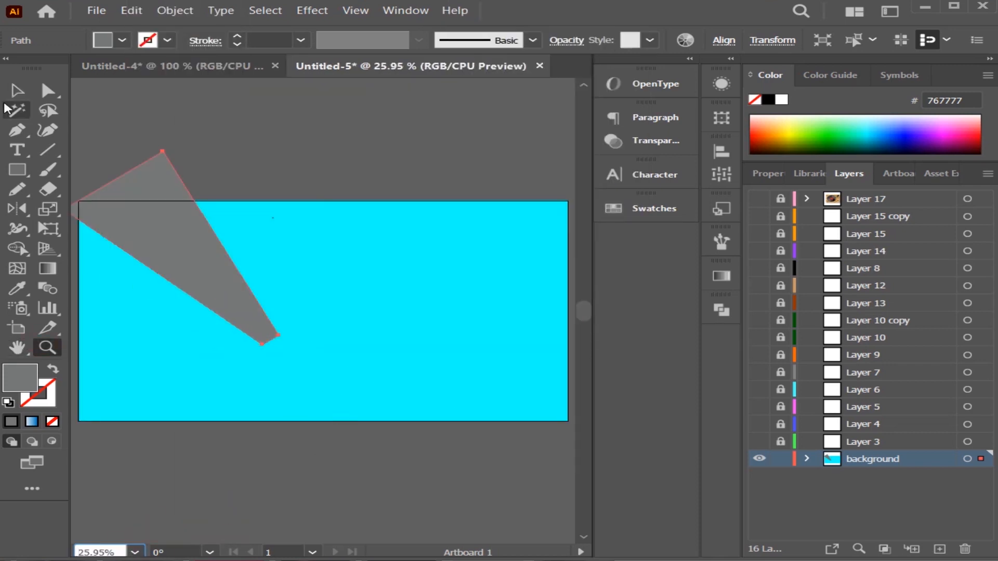
# Fill the wedge with light cyan 40fffa.
pyautogui.doubleClick(20, 378)
pyautogui.click(513, 261)
pyautogui.moveTo(427, 171); pyautogui.dragTo(419, 126)
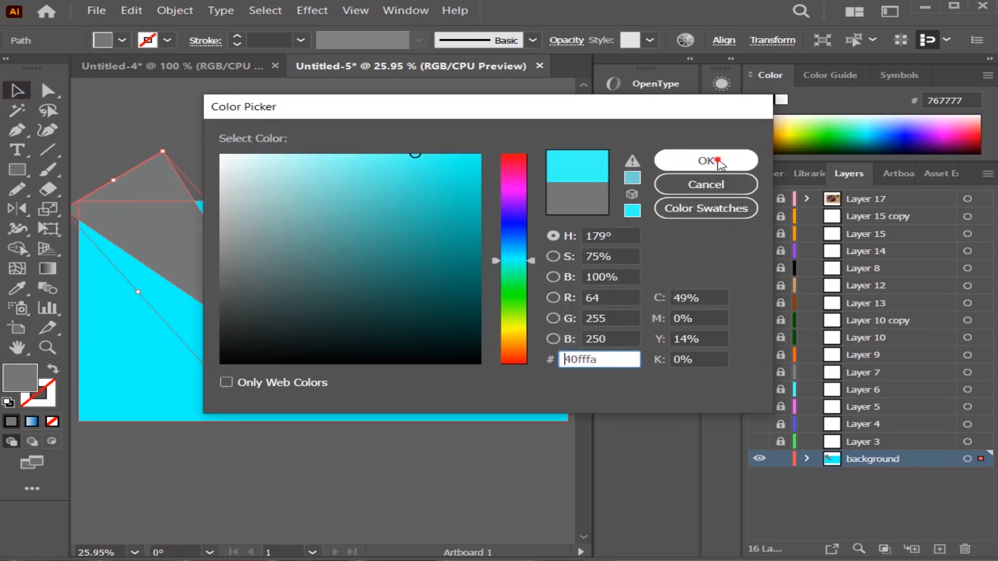
pyautogui.click(717, 161)
# Fill the wedge with yellow ffff45.
pyautogui.doubleClick(19, 378)
pyautogui.write('ffff43')
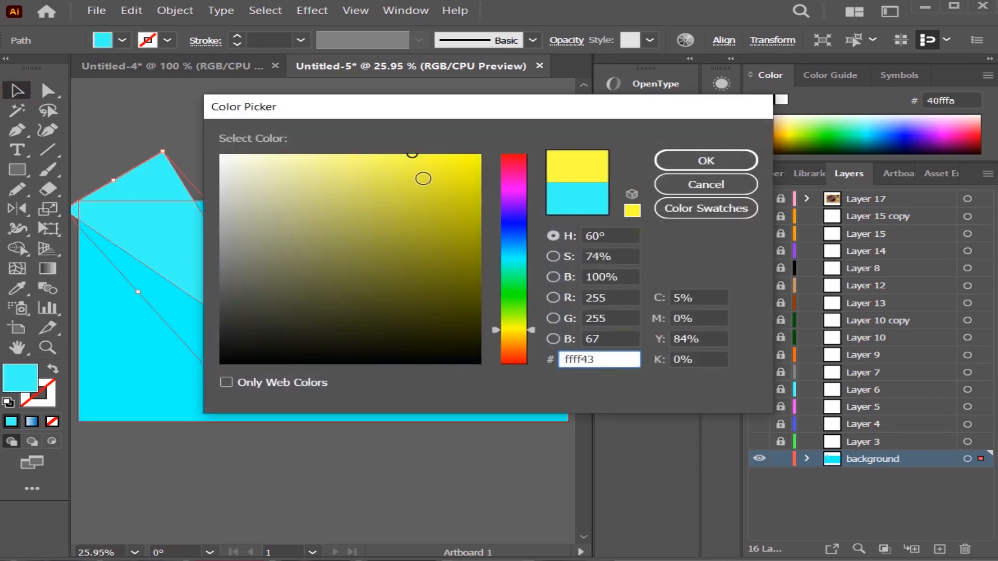
pyautogui.click(715, 160)
# Enlarge the yellow wedge and place it so its narrow end reaches the artboard's lower edge.
pyautogui.click(283, 319)
pyautogui.moveTo(253, 310); pyautogui.dragTo(253, 391)
pyautogui.moveTo(164, 233); pyautogui.dragTo(130, 164)
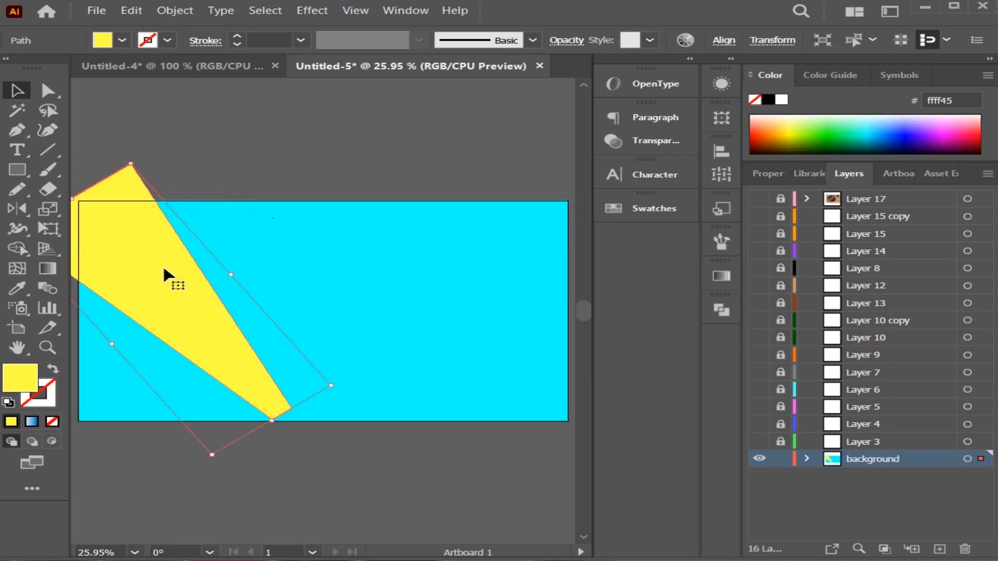
# Duplicate the yellow wedge three times in a row across the artboard.
pyautogui.keyDown('alt'); pyautogui.moveTo(165, 270); pyautogui.dragTo(258, 263); pyautogui.keyUp('alt')
pyautogui.keyDown('alt'); pyautogui.moveTo(237, 269); pyautogui.dragTo(337, 265); pyautogui.keyUp('alt')
pyautogui.keyDown('alt'); pyautogui.moveTo(301, 247); pyautogui.dragTo(401, 262); pyautogui.keyUp('alt')
# Rotate the second yellow wedge clockwise to a steeper angle.
pyautogui.rightClick(205, 266)
pyautogui.moveTo(312, 489)
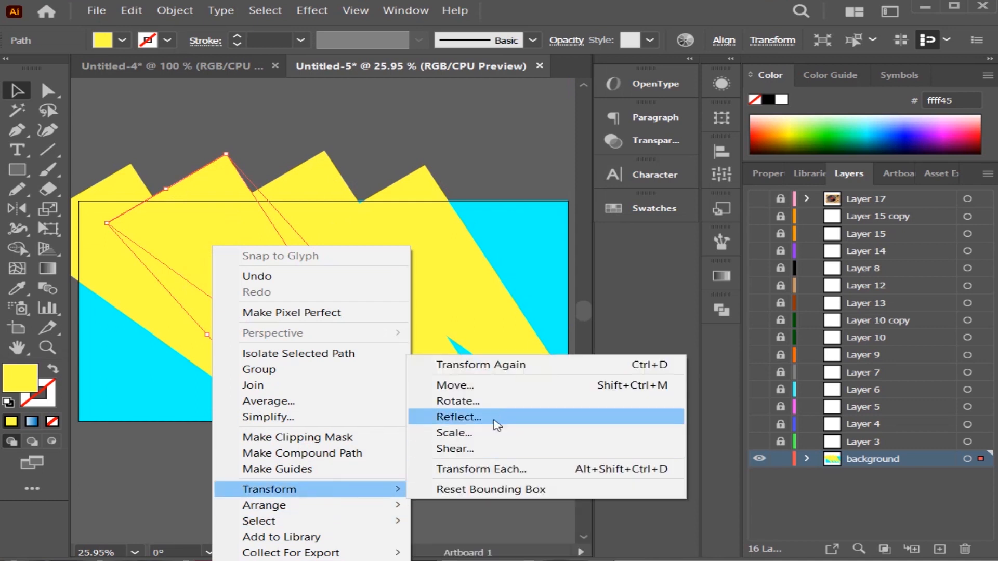
pyautogui.click(492, 401)
pyautogui.moveTo(515, 256)
pyautogui.mouseDown()
pyautogui.moveTo(500, 252)
pyautogui.moveTo(525, 239)
pyautogui.mouseUp()
pyautogui.click(601, 336)
# Spread the four yellow wedges across the artboard so that cyan gaps separate them.
pyautogui.moveTo(364, 294); pyautogui.dragTo(527, 264)
pyautogui.moveTo(439, 283)
pyautogui.mouseDown()
pyautogui.moveTo(520, 254)
pyautogui.moveTo(442, 282)
pyautogui.mouseUp()
pyautogui.moveTo(258, 264); pyautogui.dragTo(296, 260)
pyautogui.moveTo(153, 292); pyautogui.dragTo(91, 329)
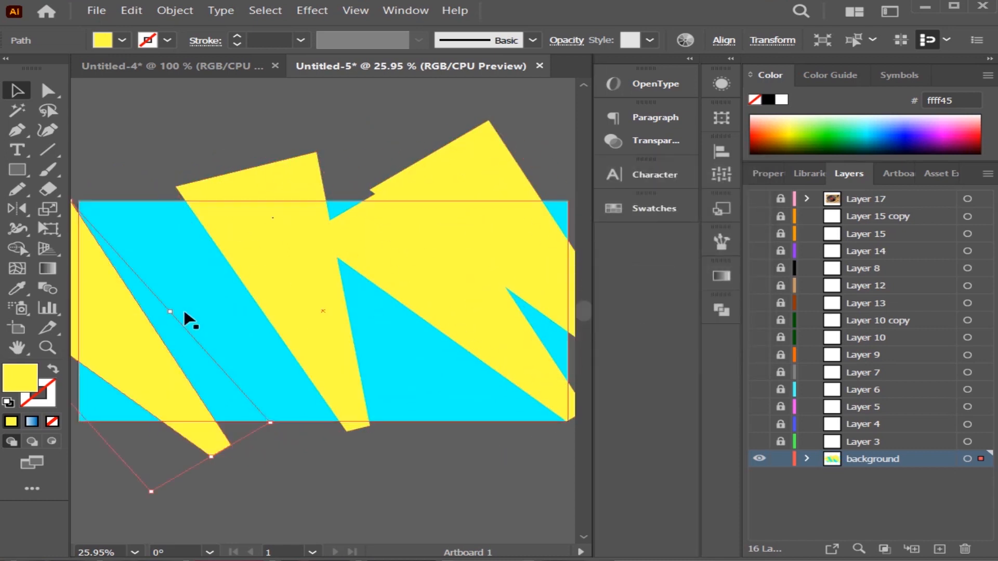
pyautogui.moveTo(300, 303); pyautogui.dragTo(232, 303)
pyautogui.moveTo(459, 298); pyautogui.dragTo(351, 281)
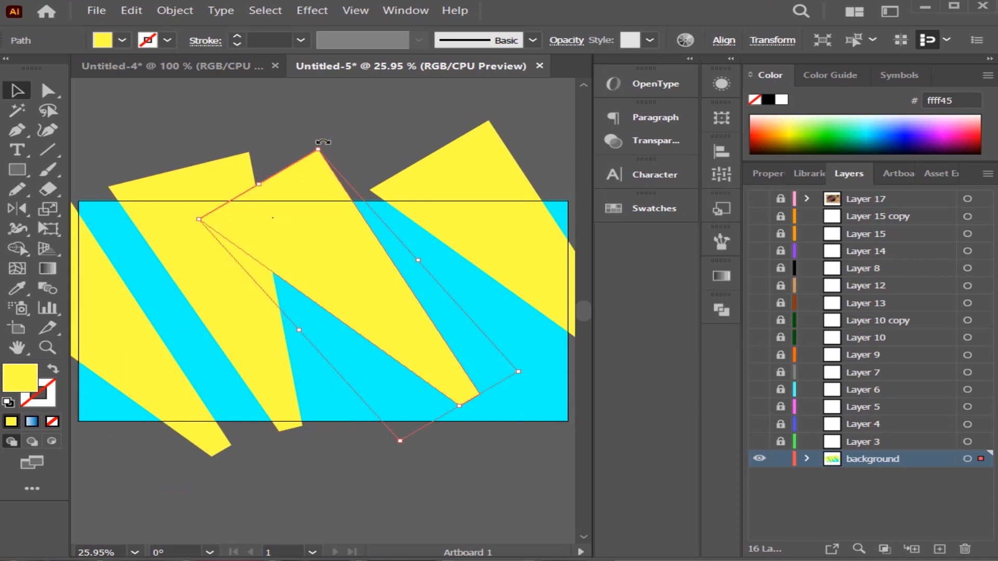
# Rotate the third wedge nearly upright at the artboard's centre and shift the second wedge further left with a slight rotation.
pyautogui.moveTo(323, 141); pyautogui.dragTo(406, 197)
pyautogui.moveTo(351, 273); pyautogui.dragTo(326, 262)
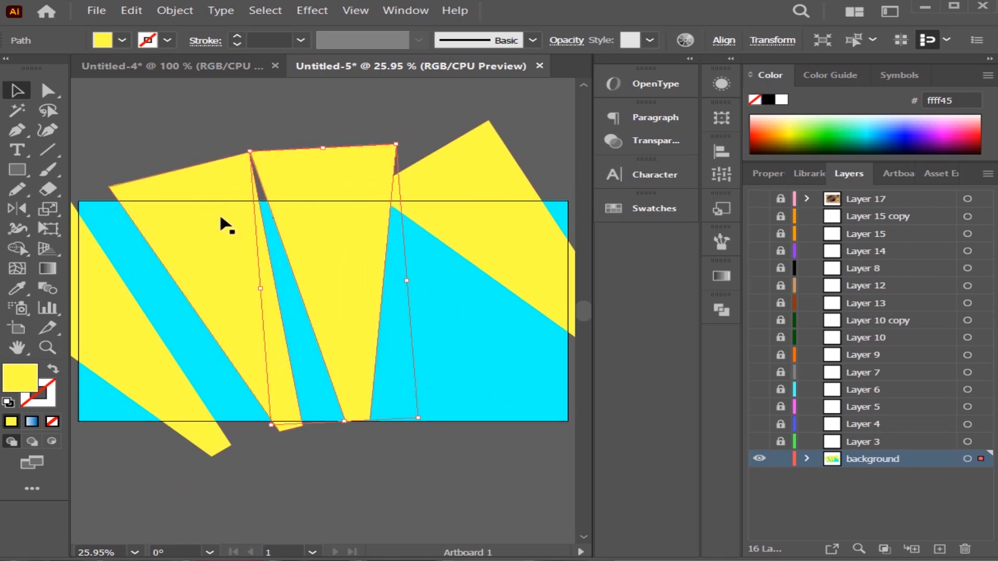
pyautogui.moveTo(219, 216); pyautogui.dragTo(193, 216)
pyautogui.moveTo(230, 144); pyautogui.dragTo(222, 143)
pyautogui.click(419, 155)
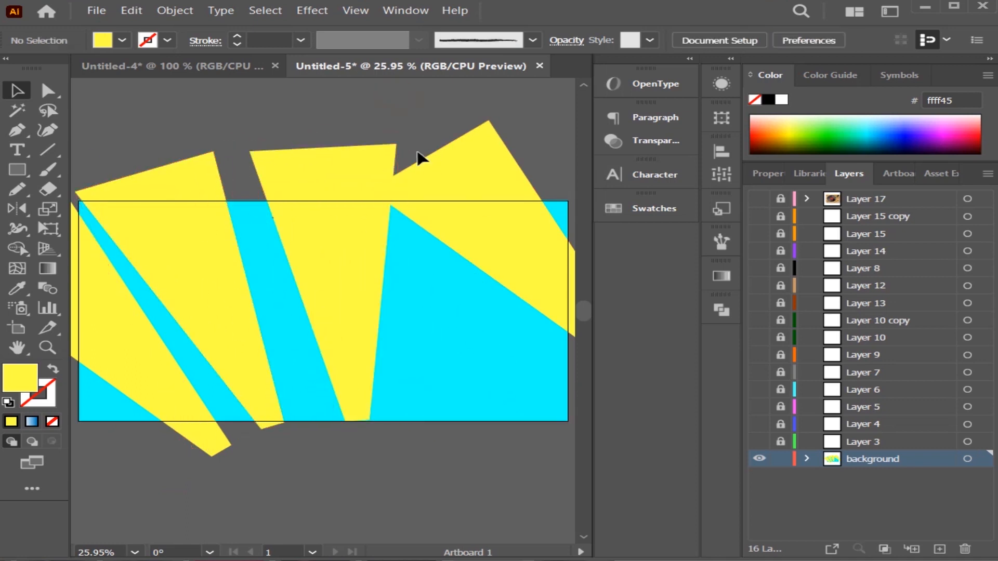
# Rotate the rightmost wedge clockwise so it fans outward, and place it on the right of the artboard.
pyautogui.click(491, 120)
pyautogui.moveTo(497, 115); pyautogui.dragTo(74, 426)
pyautogui.moveTo(135, 348); pyautogui.dragTo(73, 385)
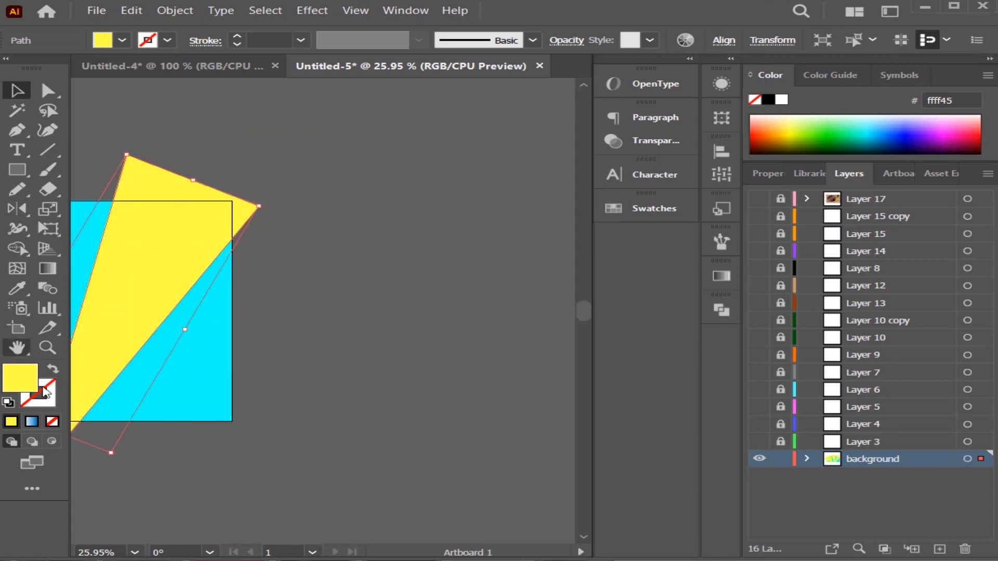
pyautogui.click(135, 552)
pyautogui.click(133, 537)
pyautogui.moveTo(468, 345); pyautogui.dragTo(469, 347)
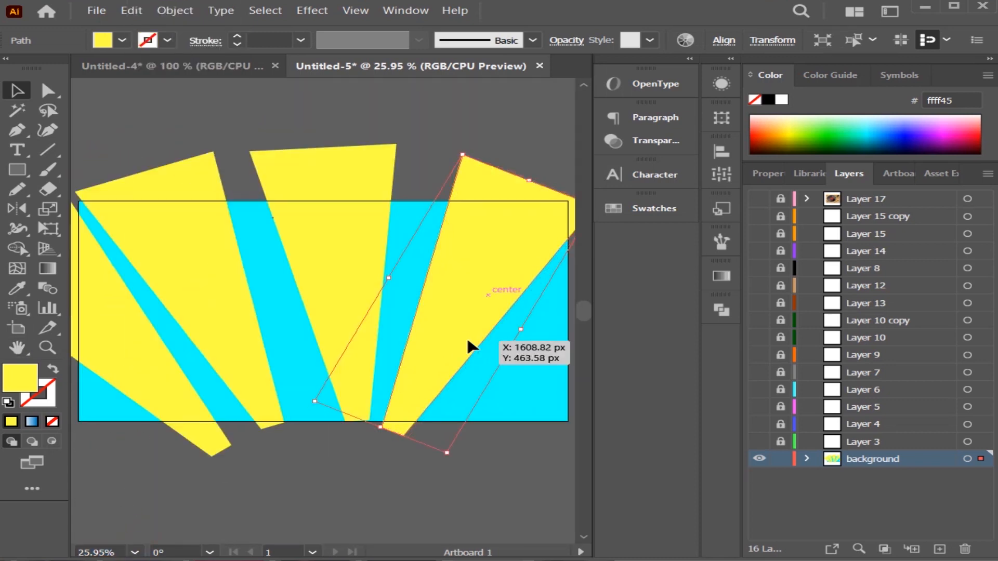
# Rotate the centre wedge slightly clockwise and move the two left wedges rightward to even out the cyan gaps.
pyautogui.click(322, 499)
pyautogui.click(391, 152)
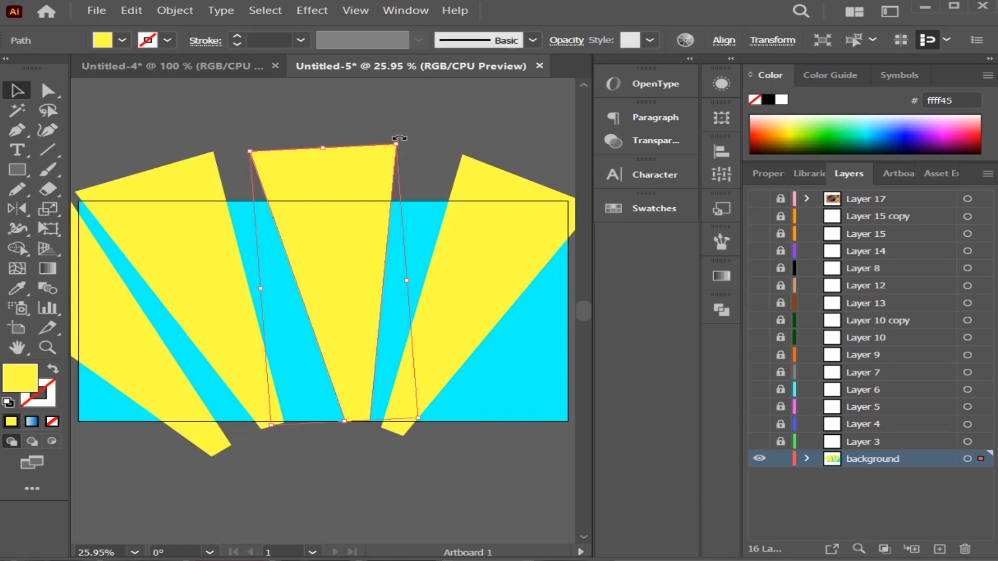
pyautogui.moveTo(399, 138); pyautogui.dragTo(416, 144)
pyautogui.click(416, 119)
pyautogui.click(457, 345)
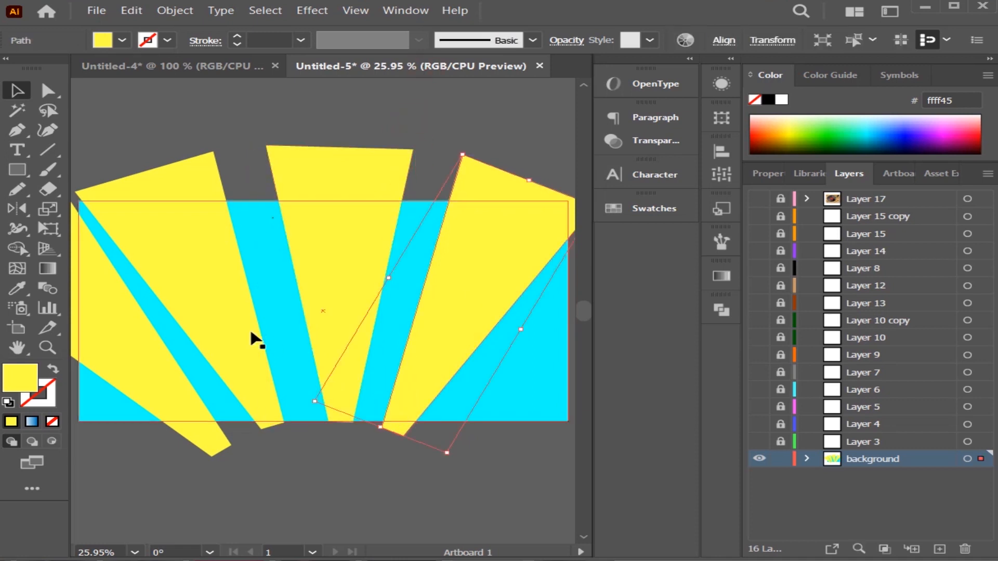
pyautogui.moveTo(220, 328); pyautogui.dragTo(241, 328)
pyautogui.moveTo(127, 350); pyautogui.dragTo(132, 351)
pyautogui.click(374, 468)
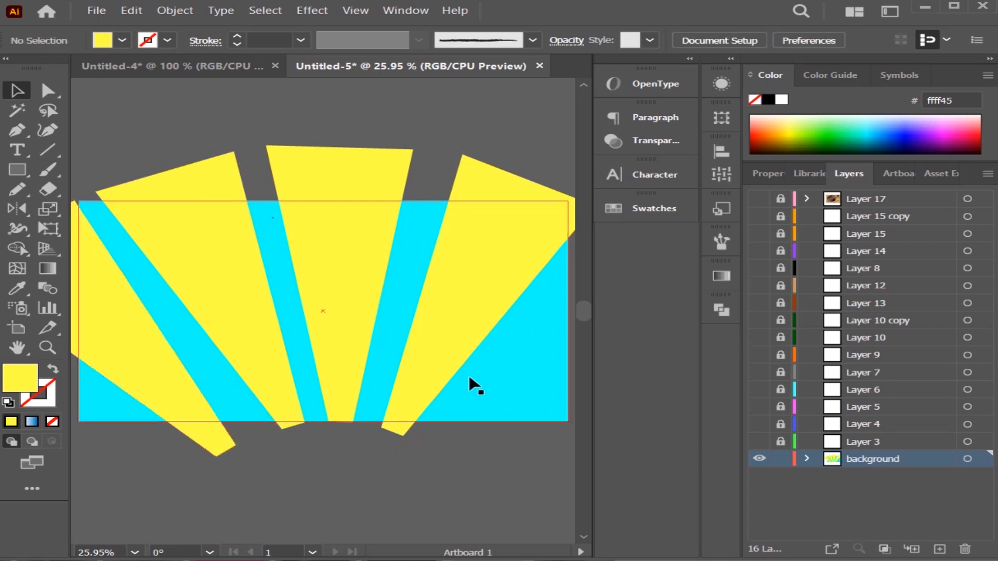
# Duplicate the right wedge and rotate the copy to fan over the artboard's lower-right corner.
pyautogui.moveTo(491, 289); pyautogui.dragTo(529, 326)
pyautogui.moveTo(471, 198); pyautogui.dragTo(514, 367)
pyautogui.click(473, 295)
pyautogui.click(494, 479)
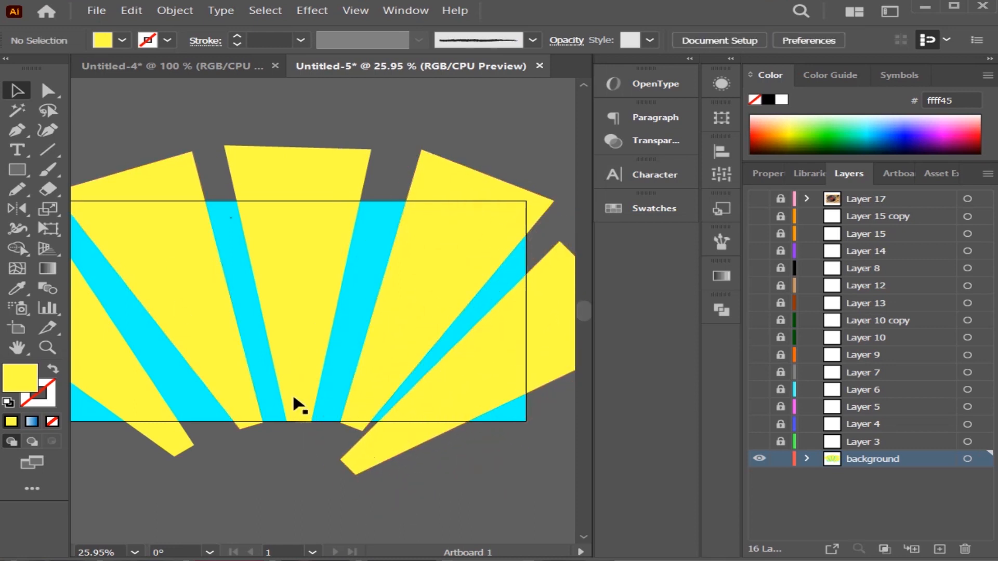
# Select all background shapes and split off the wedge parts outside the artboard's left, top and right edges with the Shape Builder tool.
pyautogui.click(134, 552)
pyautogui.click(182, 535)
pyautogui.rightClick(331, 424)
pyautogui.click(357, 272)
pyautogui.rightClick(308, 406)
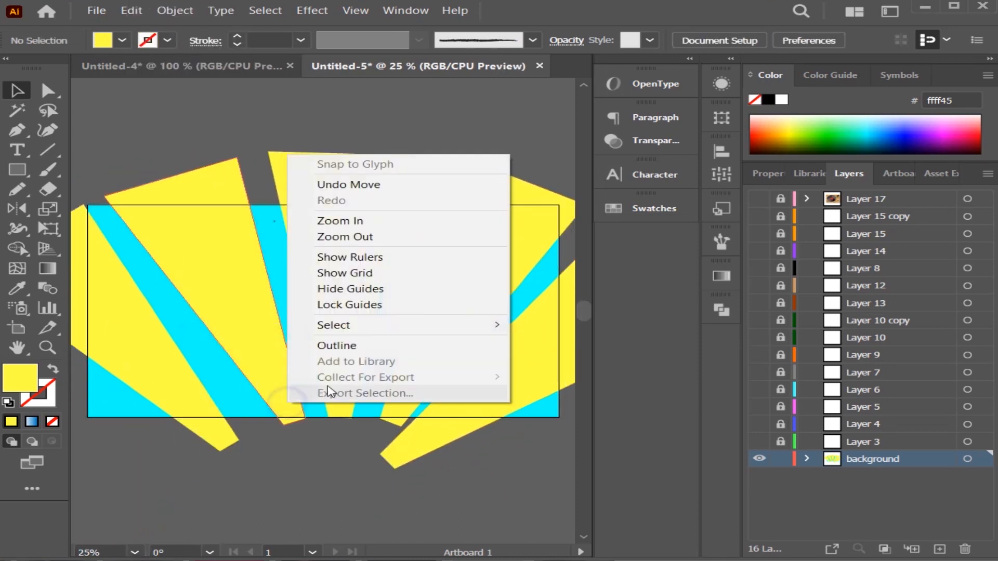
pyautogui.click(356, 239)
pyautogui.hotkey('ctrl', 'a')
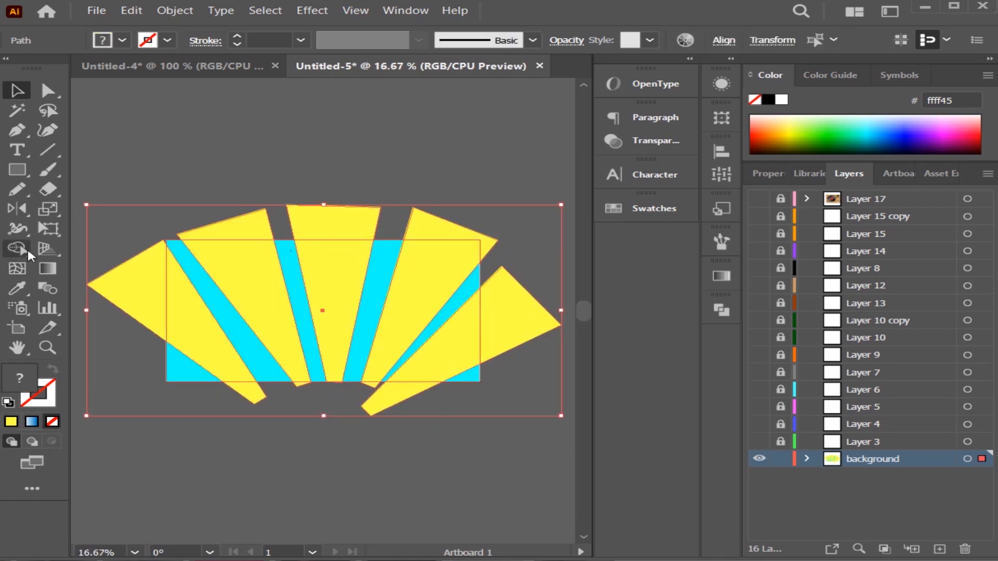
pyautogui.click(21, 249)
pyautogui.moveTo(109, 331); pyautogui.dragTo(138, 288)
pyautogui.moveTo(196, 239)
pyautogui.mouseDown()
pyautogui.moveTo(483, 240)
pyautogui.moveTo(501, 339)
pyautogui.mouseUp()
pyautogui.press('Delete')
pyautogui.hotkey('ctrl', 'z')
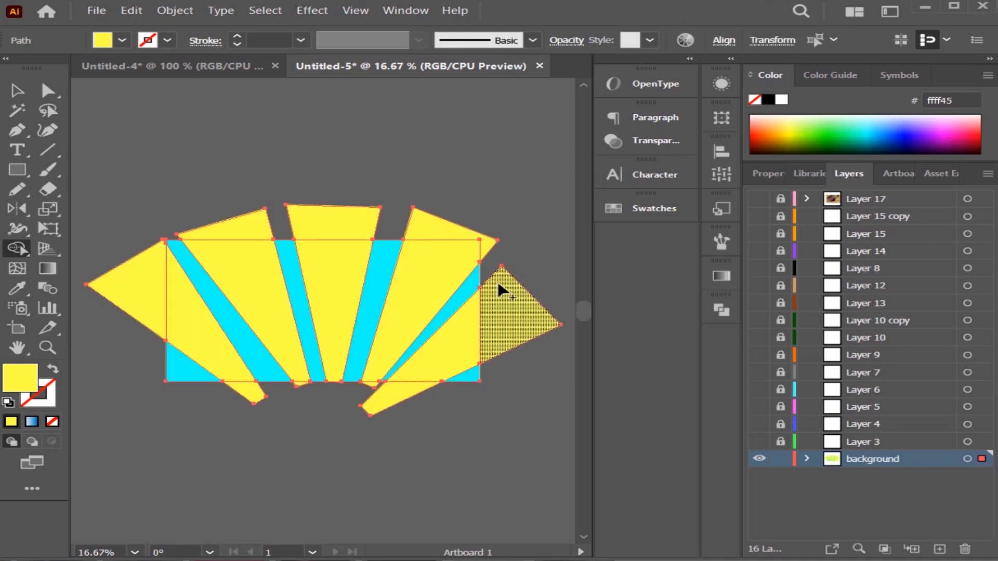
pyautogui.press('v')
pyautogui.press('Delete')
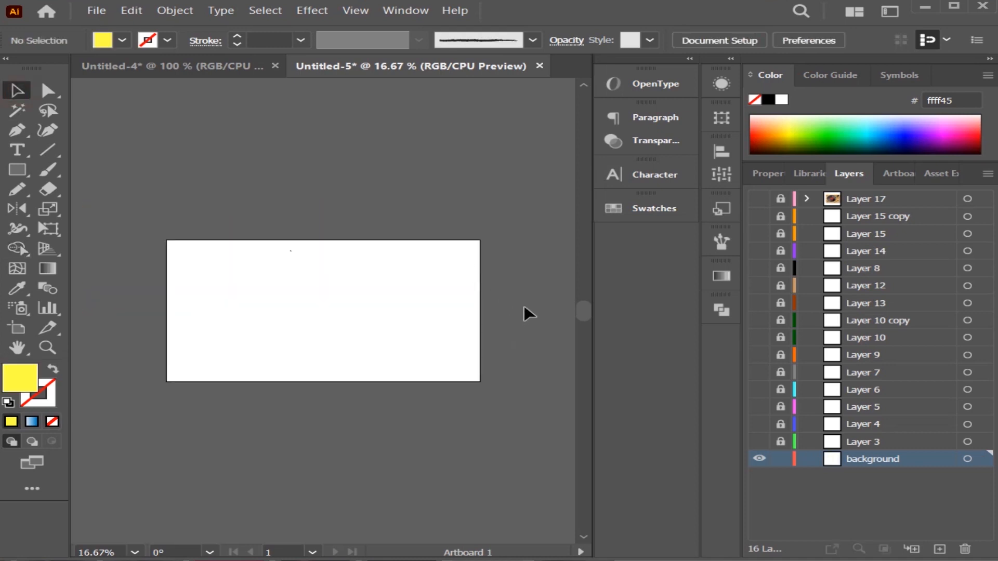
pyautogui.hotkey('ctrl', 'z')
# Delete the separated wedge pieces that overhang the artboard's right, top and left edges.
pyautogui.moveTo(513, 332); pyautogui.dragTo(509, 335)
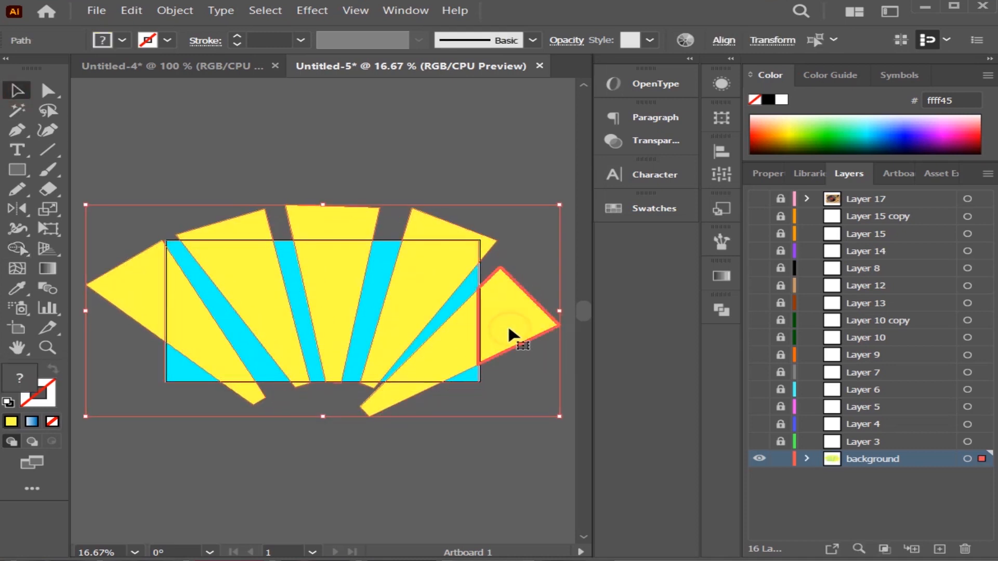
pyautogui.rightClick(503, 329)
pyautogui.click(488, 179)
pyautogui.click(509, 321)
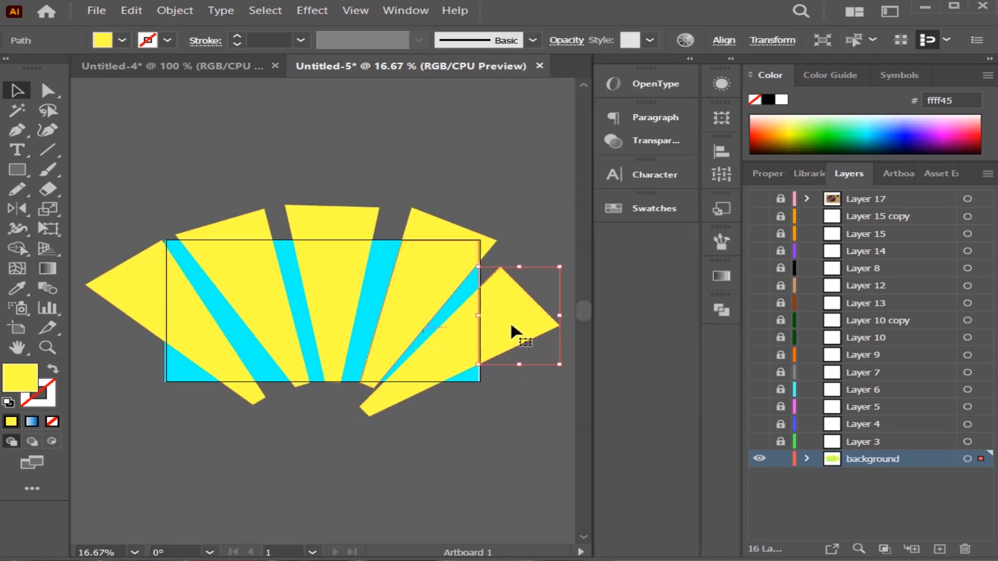
pyautogui.press('Delete')
pyautogui.click(485, 249)
pyautogui.press('Delete')
pyautogui.click(364, 229)
pyautogui.press('Delete')
pyautogui.click(223, 229)
pyautogui.press('Delete')
pyautogui.click(160, 252)
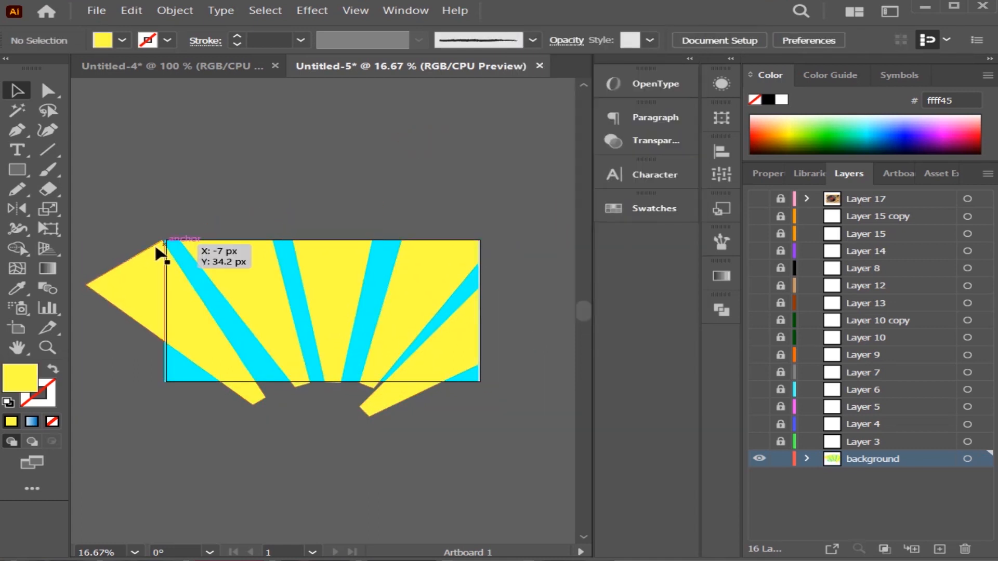
pyautogui.press('Delete')
# Select all background shapes and split off the wedge parts below the artboard's bottom edge with the Shape Builder tool.
pyautogui.hotkey('ctrl', 'a')
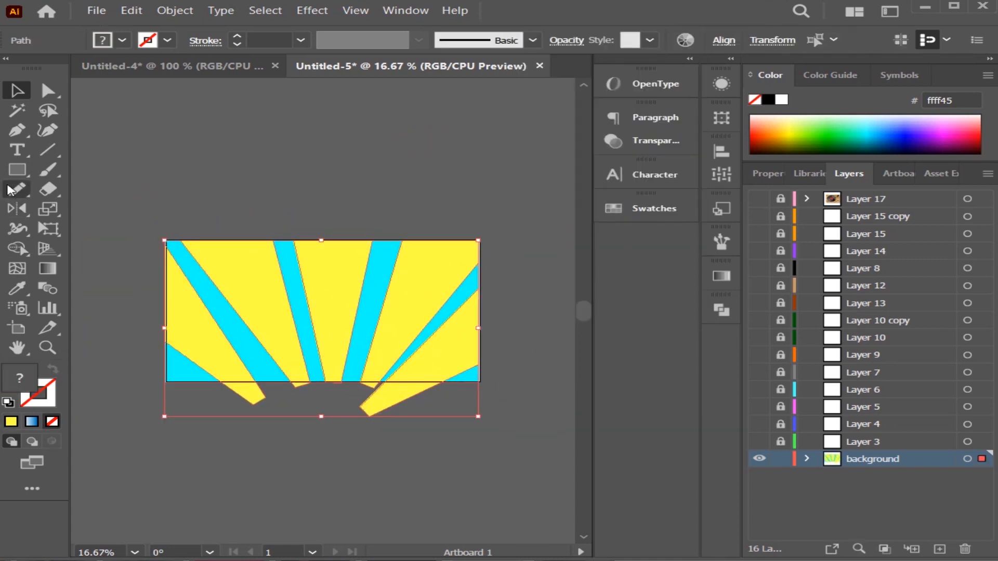
pyautogui.hotkey('shift', 'm')
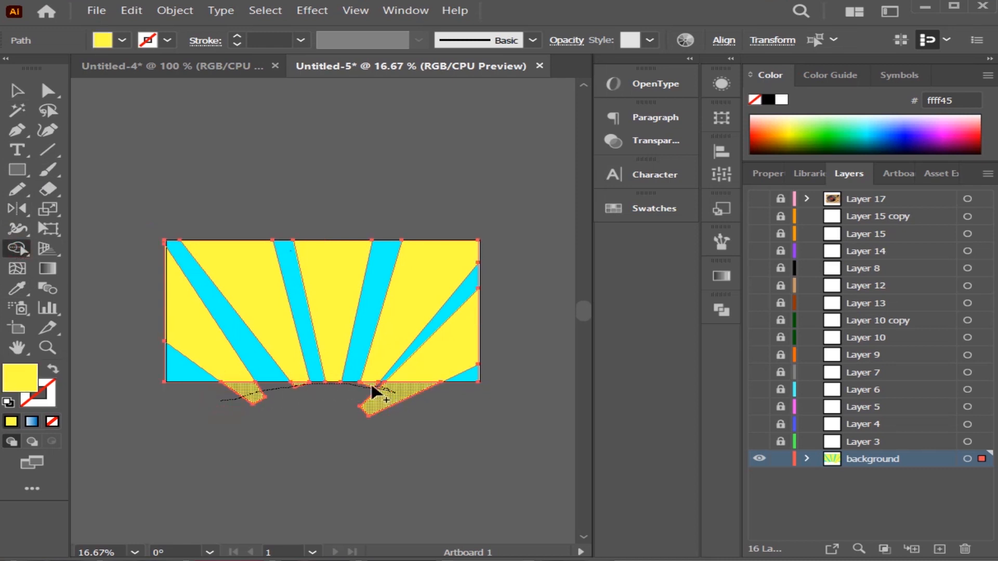
pyautogui.press('v')
pyautogui.click(251, 438)
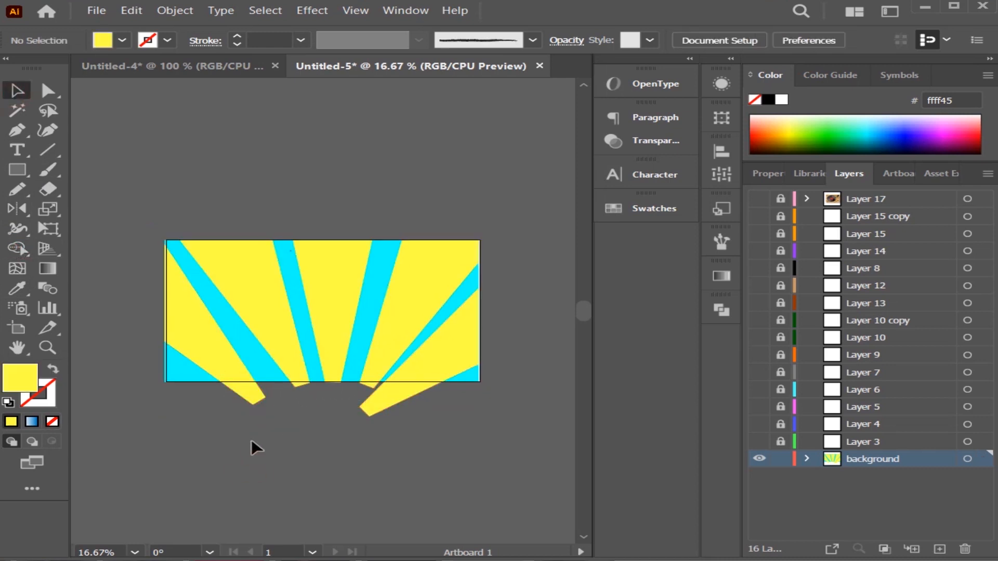
# Delete the separated wedge pieces that overhang the artboard's bottom edge.
pyautogui.click(255, 399)
pyautogui.press('Delete')
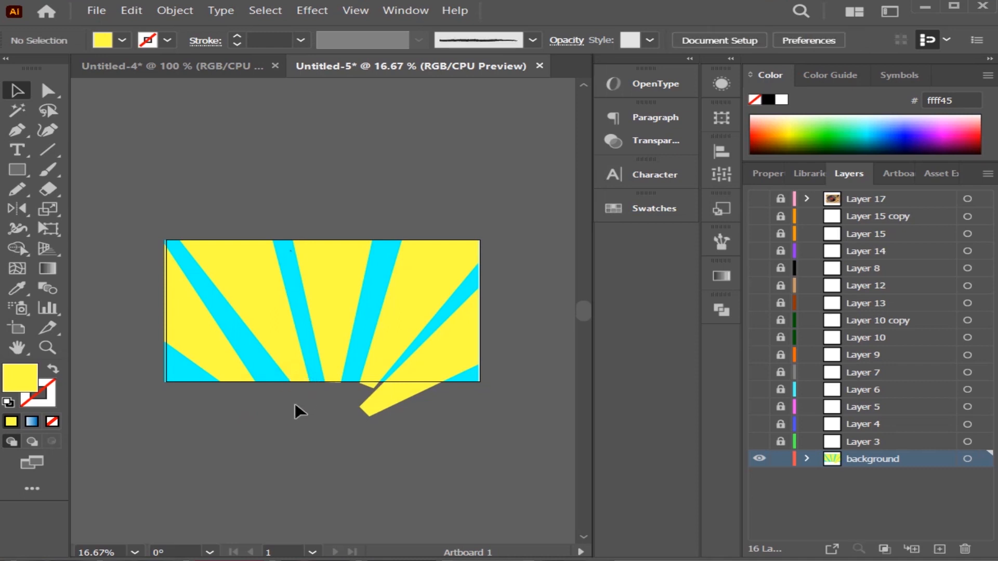
pyautogui.click(381, 406)
pyautogui.press('Delete')
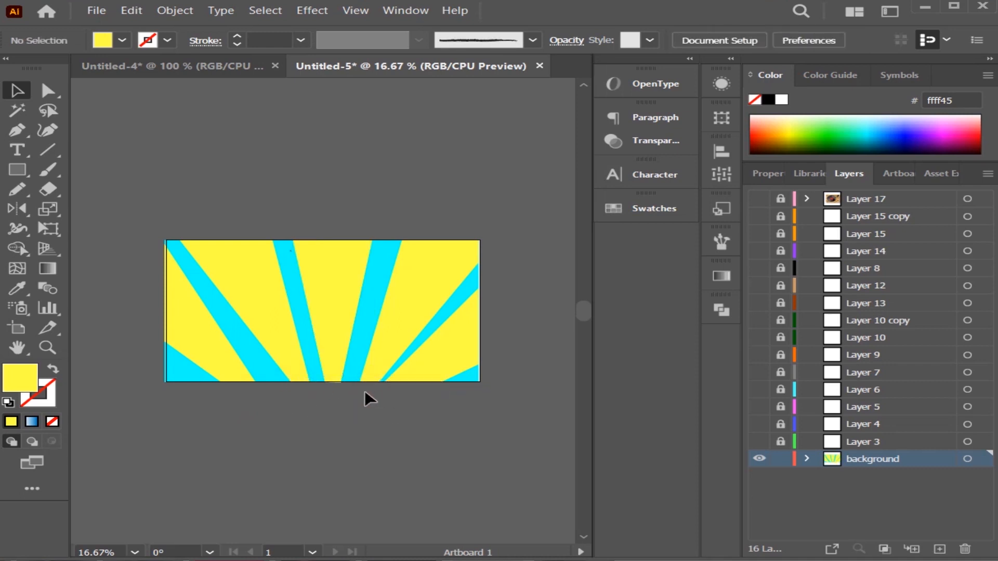
pyautogui.click(233, 295)
pyautogui.keyDown('shift'); pyautogui.click(280, 322); pyautogui.keyUp('shift')
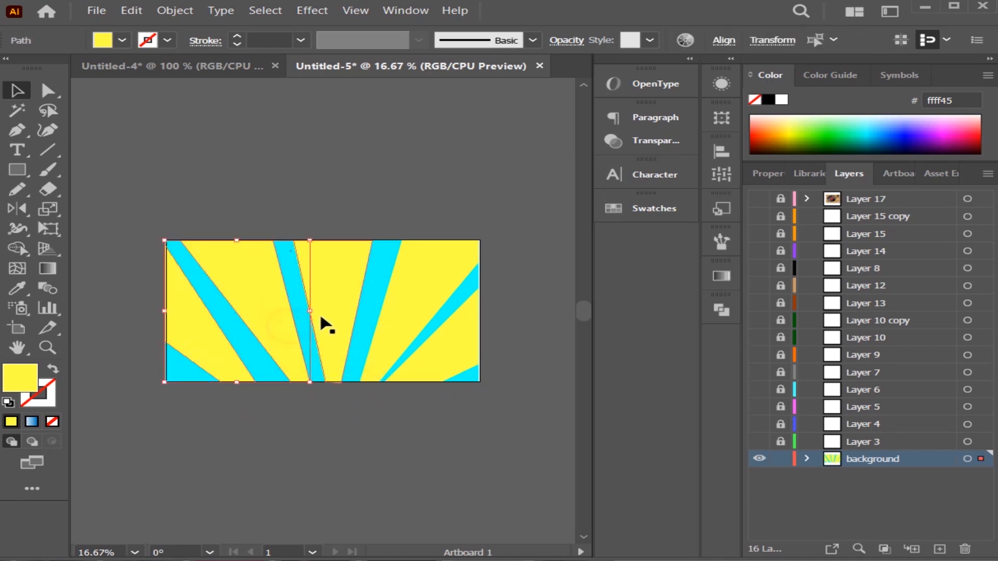
pyautogui.rightClick(440, 343)
pyautogui.click(494, 234)
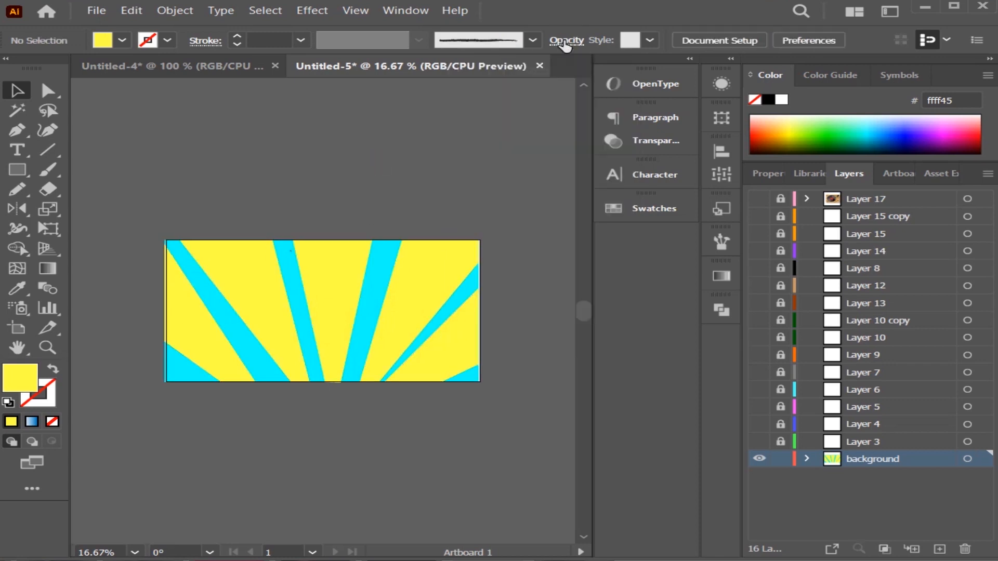
pyautogui.click(566, 40)
pyautogui.click(240, 248)
pyautogui.rightClick(333, 328)
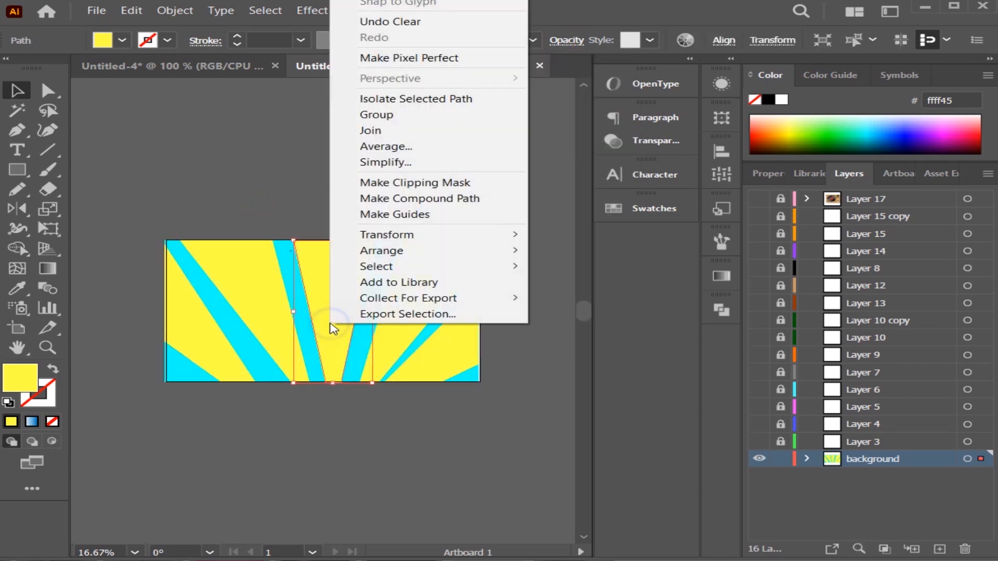
pyautogui.click(273, 172)
# Lower the centre wedge's opacity so the cyan background shows through slightly.
pyautogui.click(335, 304)
pyautogui.click(566, 40)
pyautogui.moveTo(525, 89); pyautogui.dragTo(562, 99)
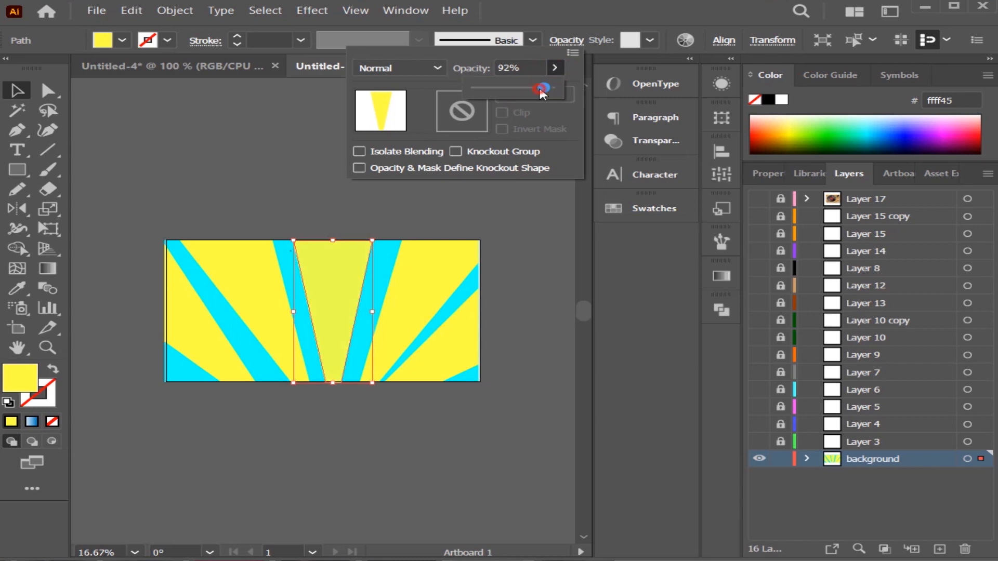
pyautogui.click(531, 265)
pyautogui.click(505, 182)
# Copy the centre wedge's semi-transparent appearance to the two left wedges with the Eyedropper tool.
pyautogui.click(233, 287)
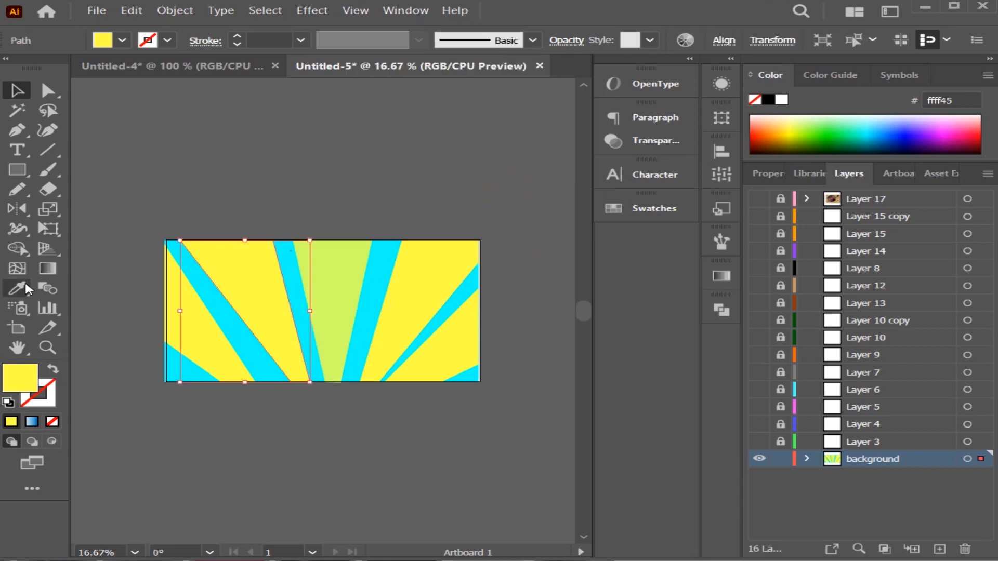
pyautogui.click(17, 288)
pyautogui.click(358, 277)
pyautogui.click(17, 91)
pyautogui.click(213, 356)
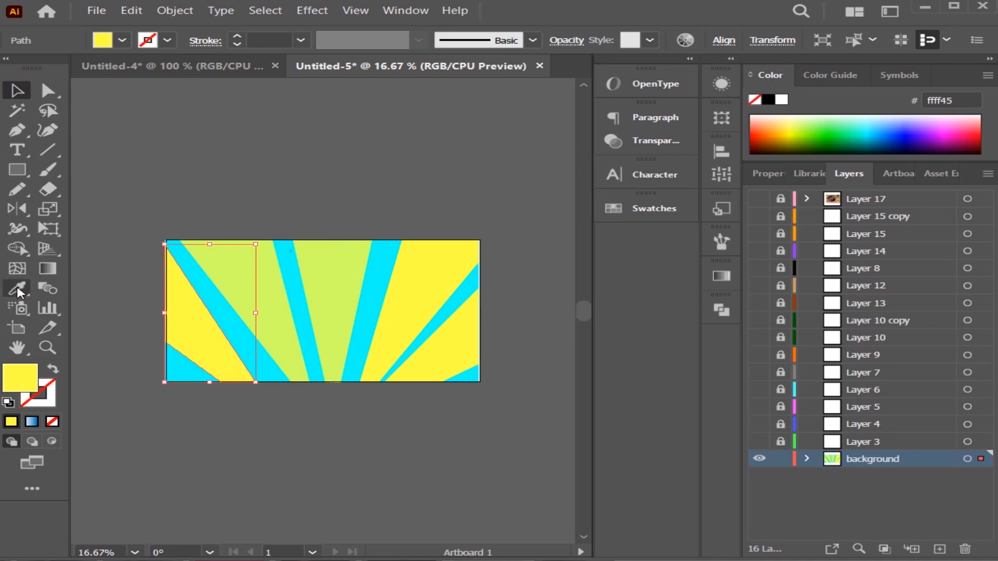
pyautogui.click(18, 288)
pyautogui.click(246, 286)
# Apply the same semi-transparent appearance to the two right wedges and nudge the lower one down to the artboard's bottom edge.
pyautogui.click(10, 92)
pyautogui.click(430, 290)
pyautogui.click(18, 289)
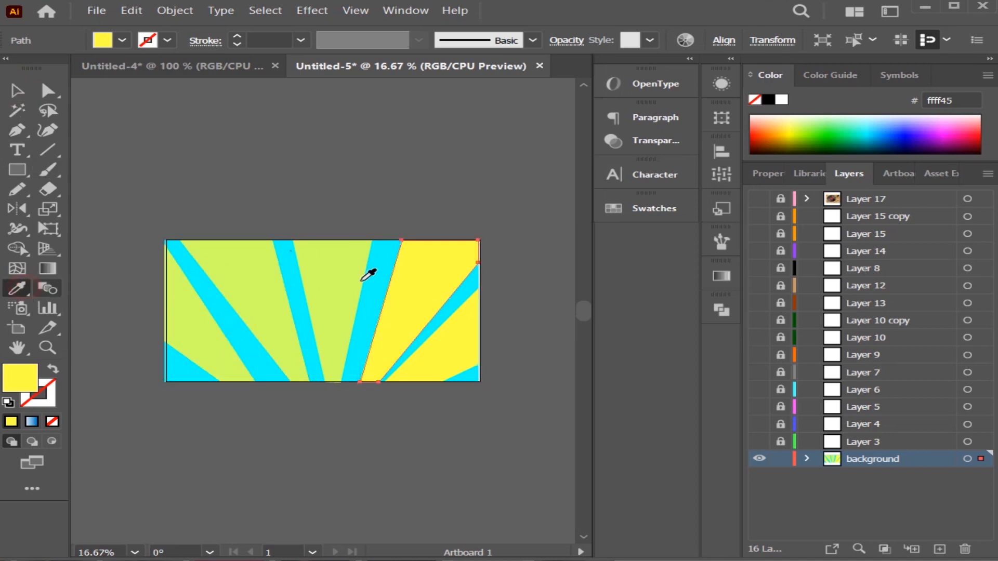
pyautogui.click(345, 287)
pyautogui.click(427, 357)
pyautogui.click(17, 288)
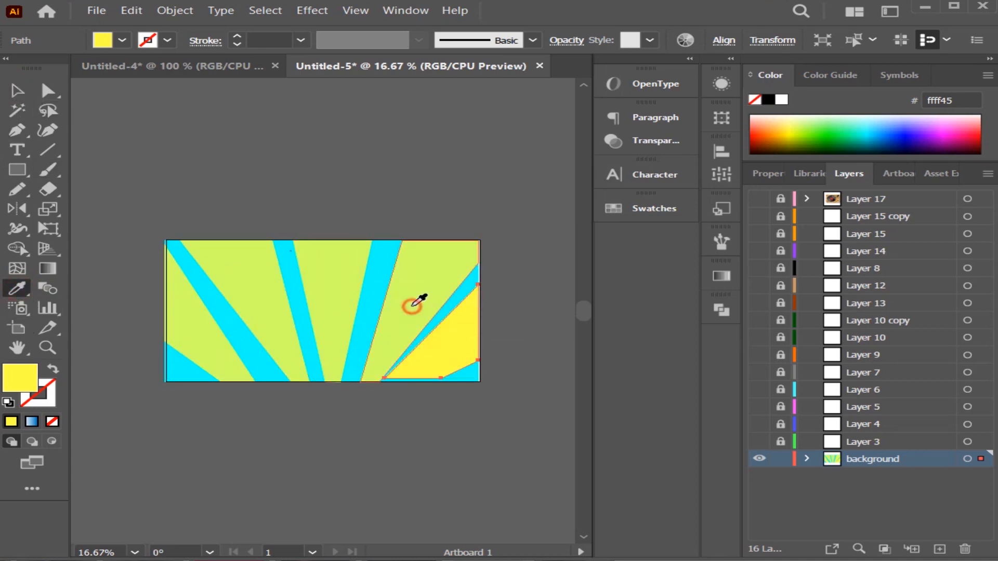
pyautogui.click(412, 301)
pyautogui.moveTo(425, 376); pyautogui.dragTo(435, 381)
pyautogui.click(382, 431)
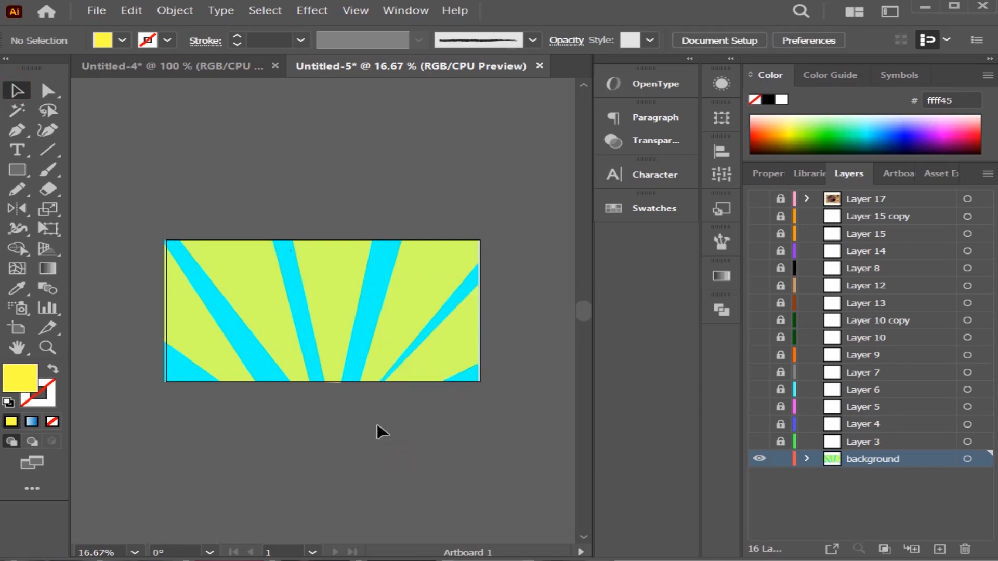
# Change the cyan background rectangle's fill to yellow ffff00.
pyautogui.click(351, 365)
pyautogui.doubleClick(13, 381)
pyautogui.moveTo(510, 318); pyautogui.dragTo(510, 331)
pyautogui.click(706, 161)
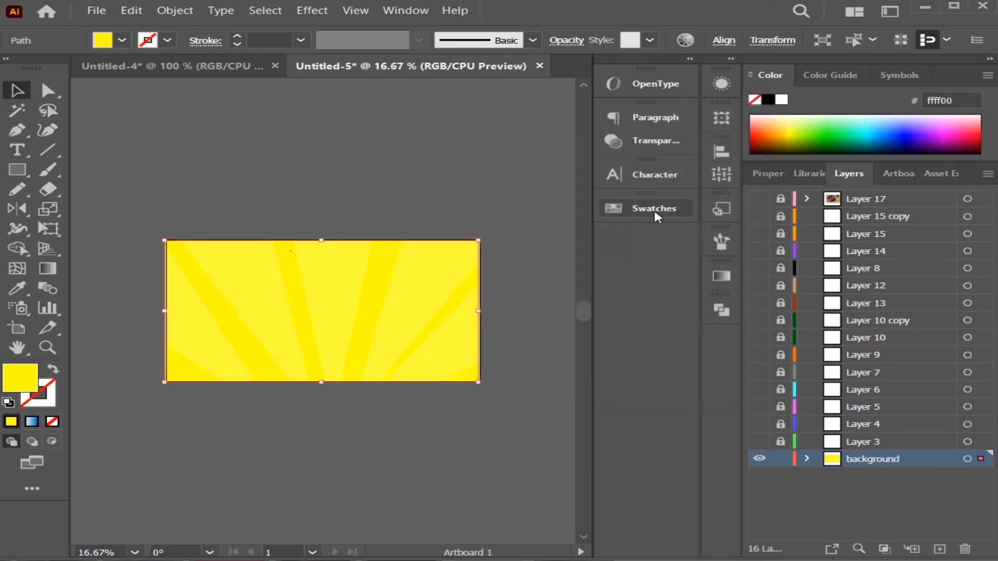
# Change the background rectangle's fill to orange ff9100.
pyautogui.click(432, 357)
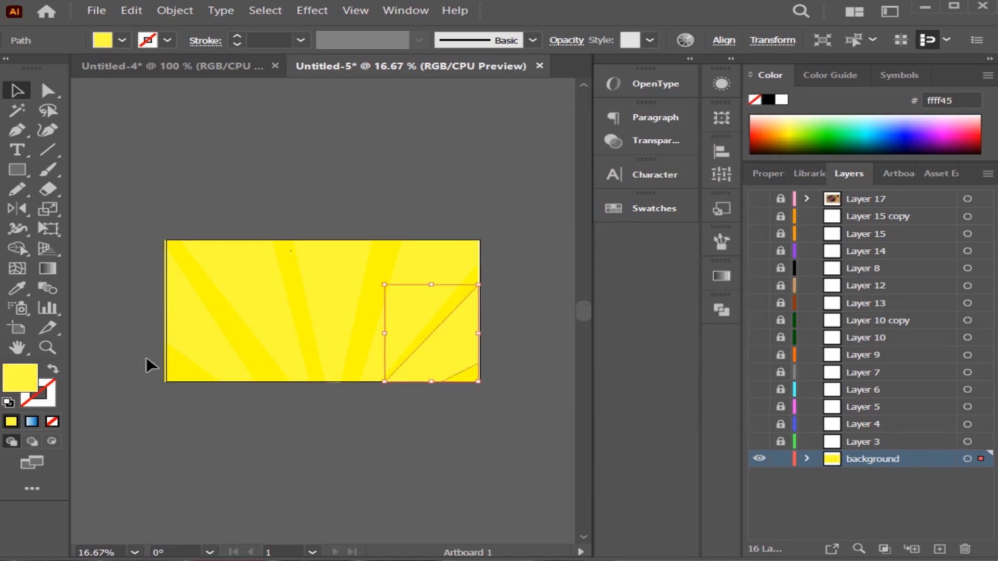
pyautogui.doubleClick(20, 377)
pyautogui.click(468, 181)
pyautogui.moveTo(511, 330); pyautogui.dragTo(513, 344)
pyautogui.moveTo(471, 175); pyautogui.dragTo(501, 144)
pyautogui.click(706, 160)
pyautogui.click(131, 148)
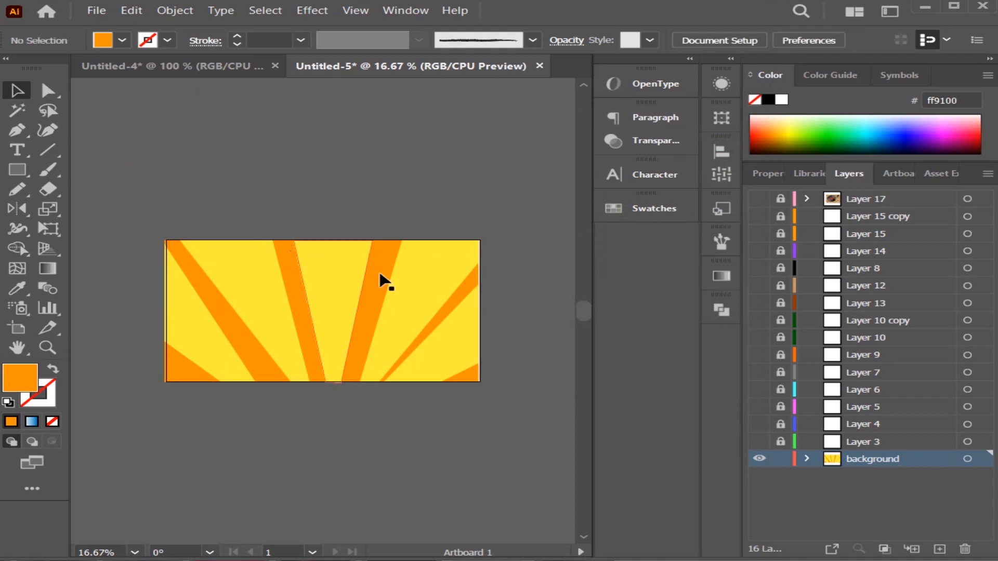
# Widen the orange background rectangle to reach the artboard's right edge, covering the white strip.
pyautogui.click(456, 287)
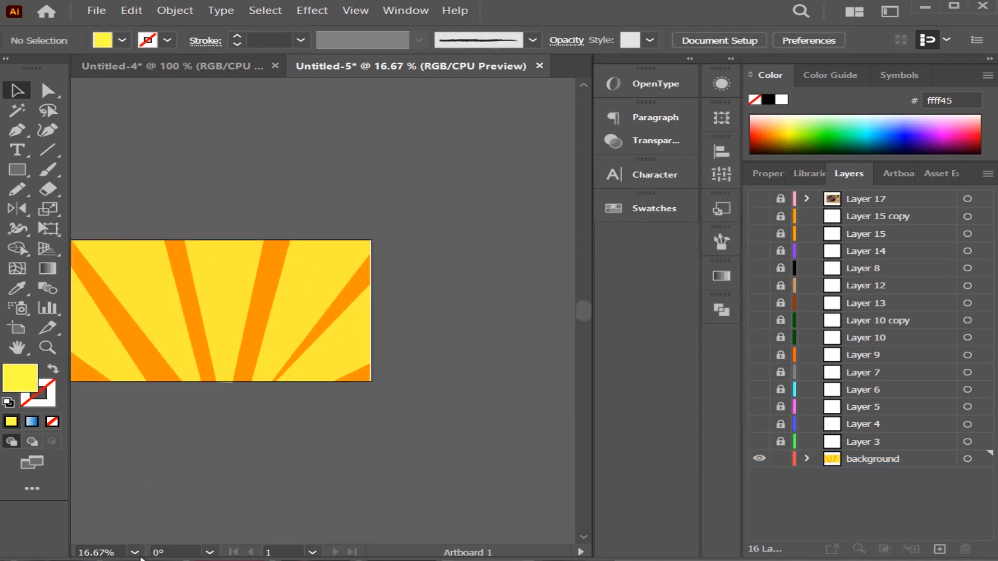
pyautogui.click(136, 553)
pyautogui.click(158, 531)
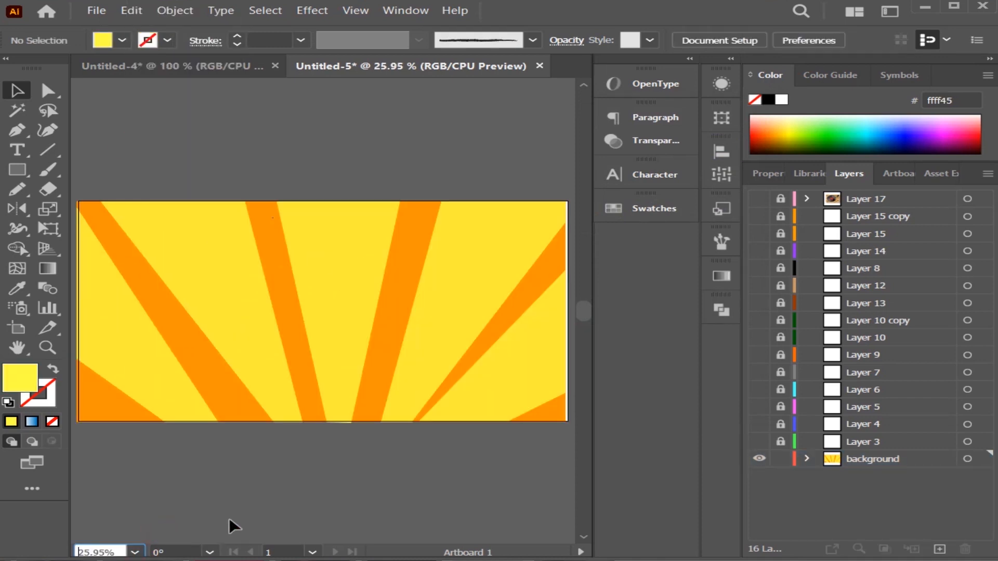
pyautogui.click(559, 413)
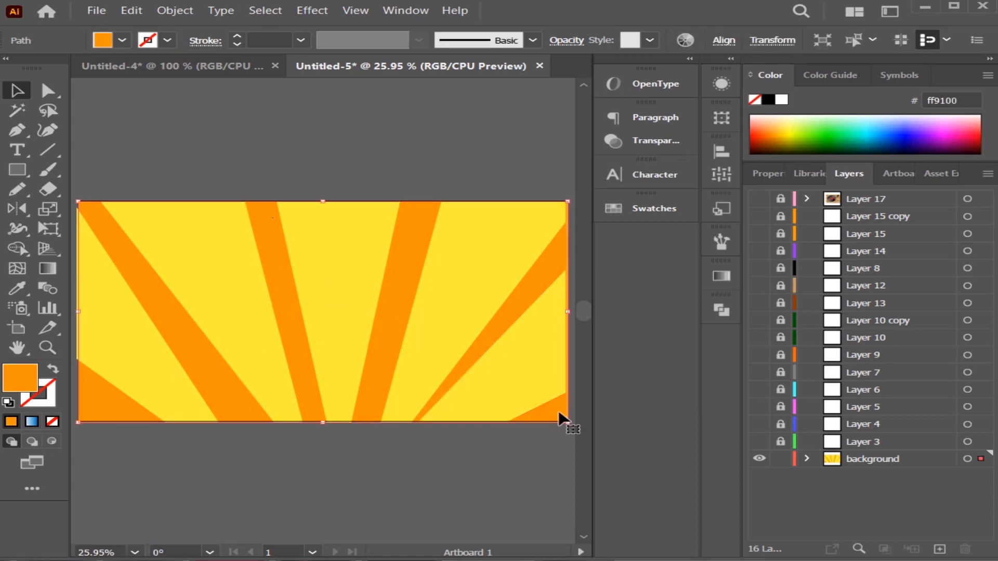
pyautogui.click(540, 472)
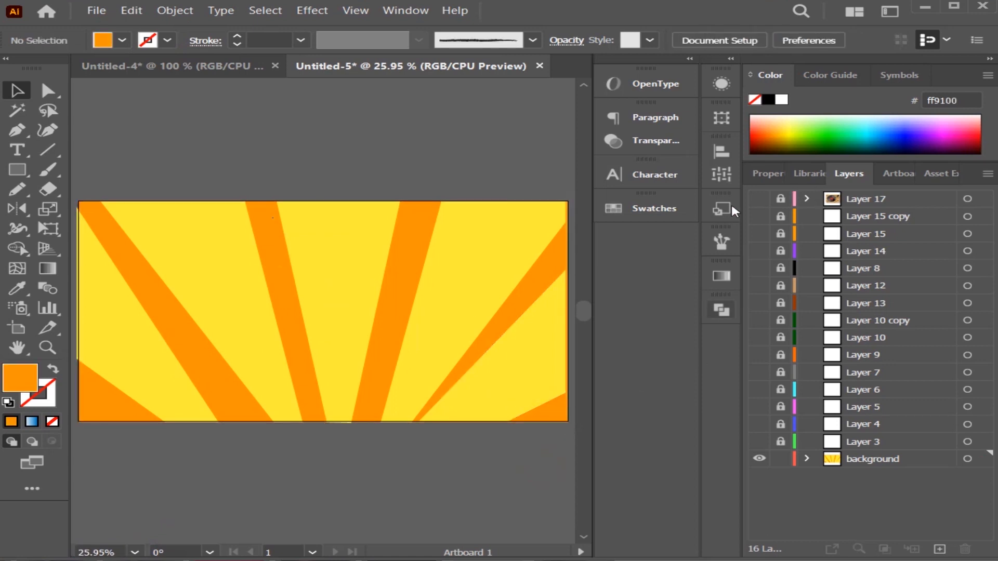
# Show all the hidden turntable layers above the background layer.
pyautogui.click(759, 441)
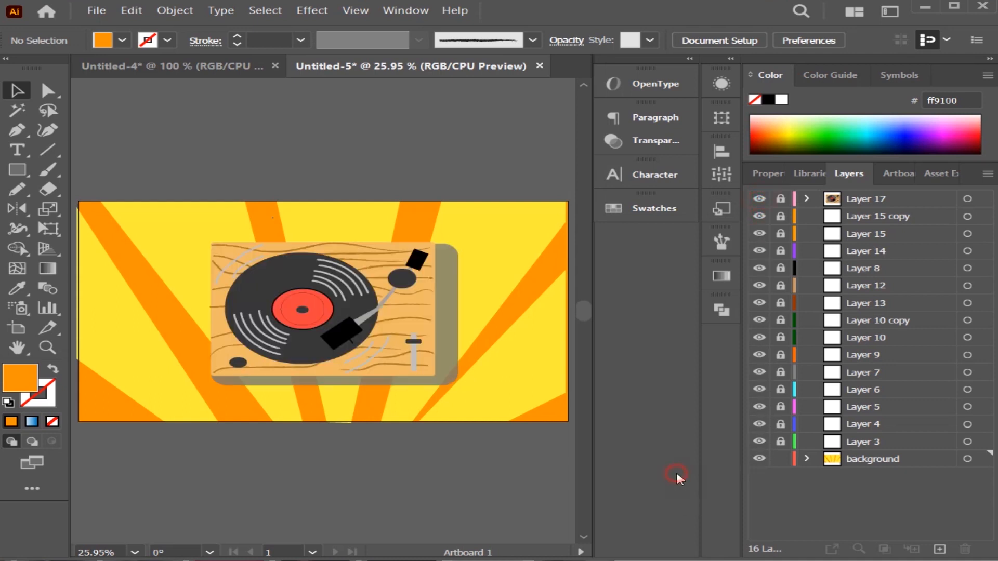